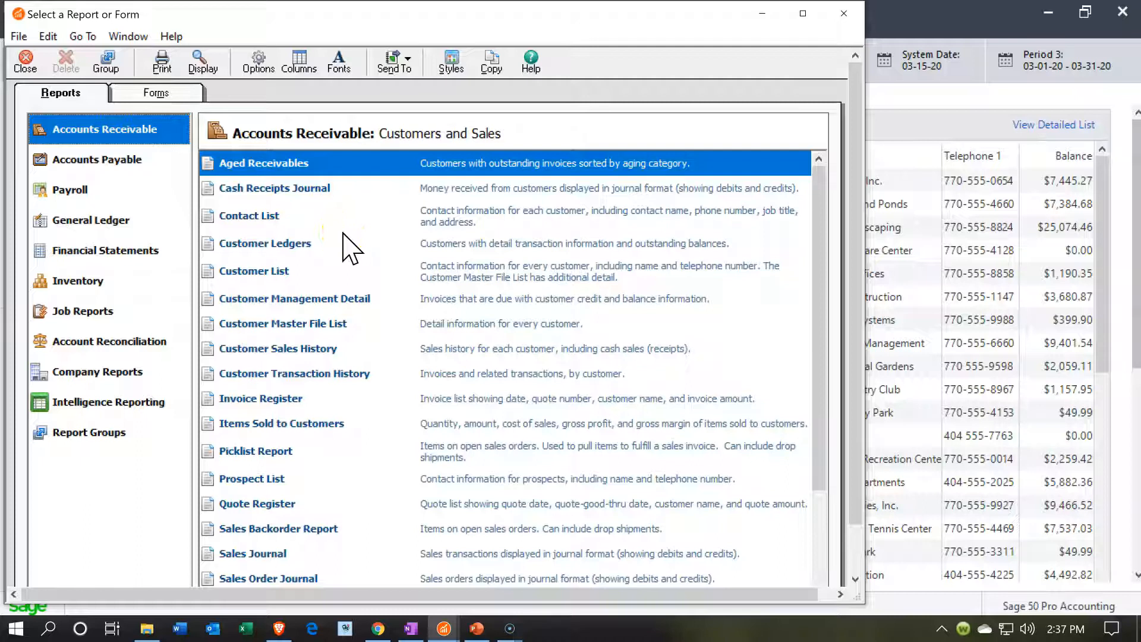
Display the Customer Sales History report from Accounts Receivable and start copying it to Excel
{"action": "left_click", "coordinate": [315, 351]}
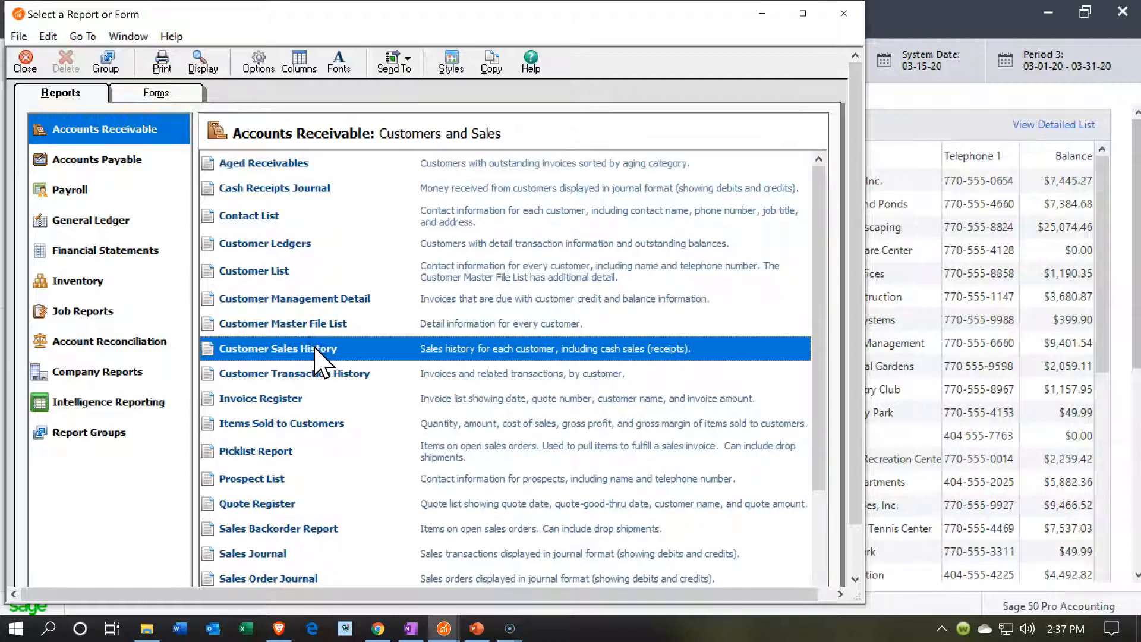
{"action": "double_click", "coordinate": [316, 351]}
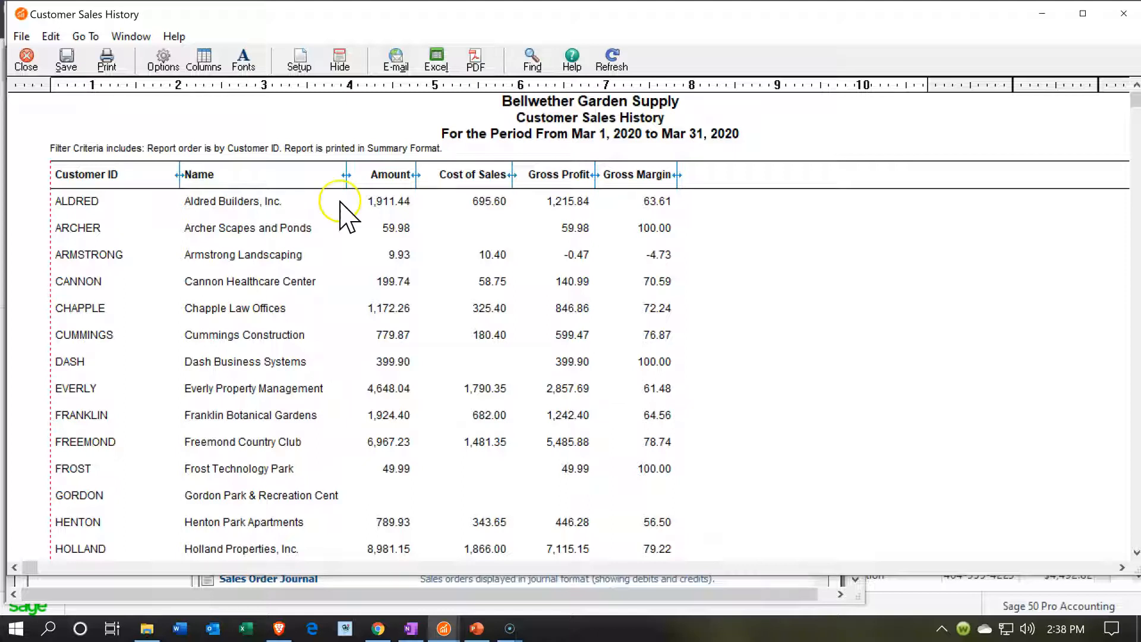
{"action": "left_click", "coordinate": [440, 71]}
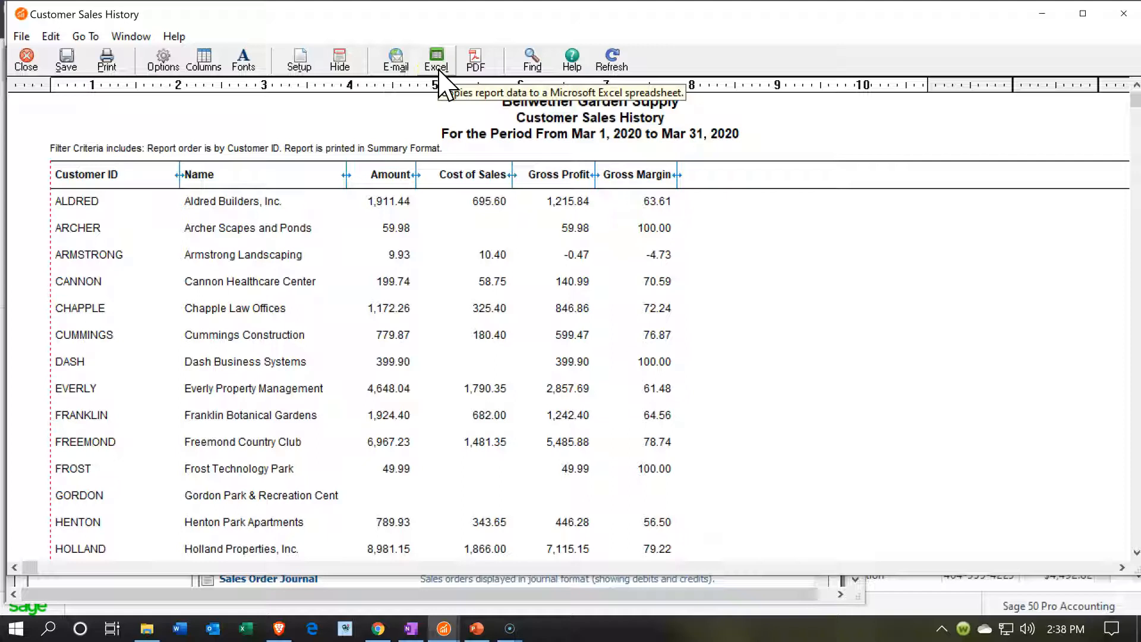
{"action": "left_click", "coordinate": [439, 69]}
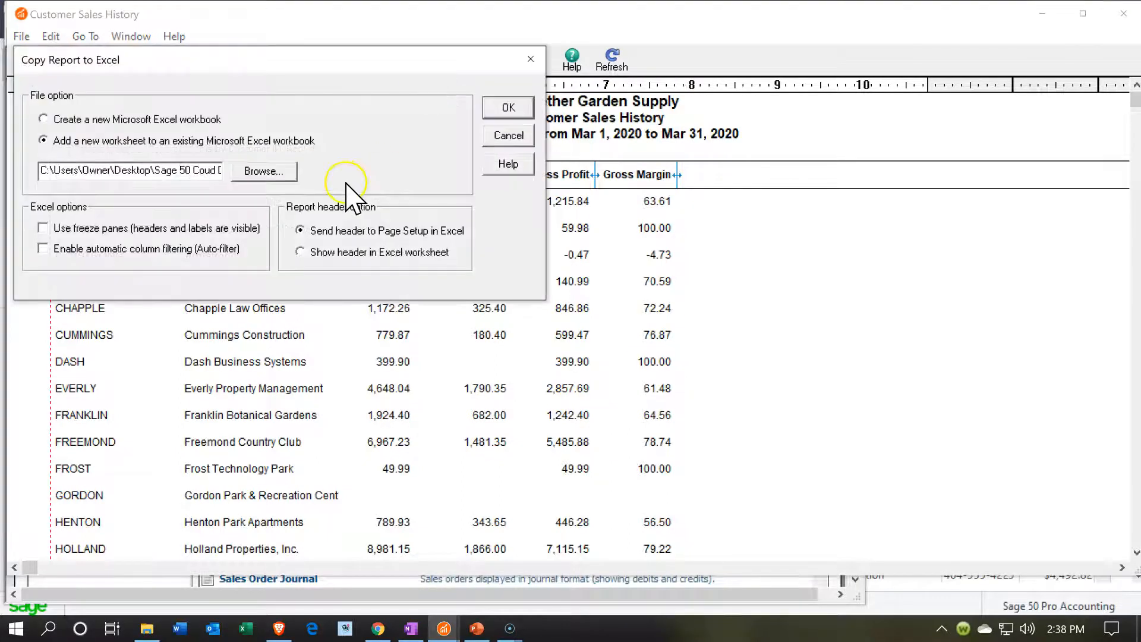
Add the report as a new worksheet in the existing Financial Statements.xlsx workbook and maximize the Excel window
{"action": "left_click", "coordinate": [265, 168]}
{"action": "left_click", "coordinate": [269, 167]}
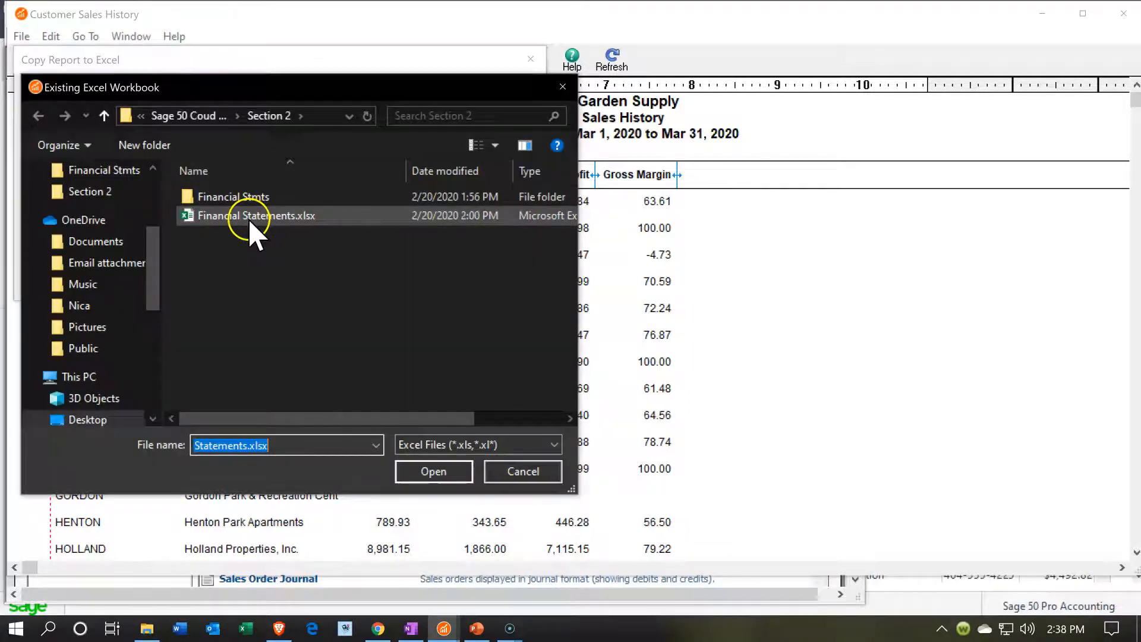
{"action": "left_click", "coordinate": [248, 217]}
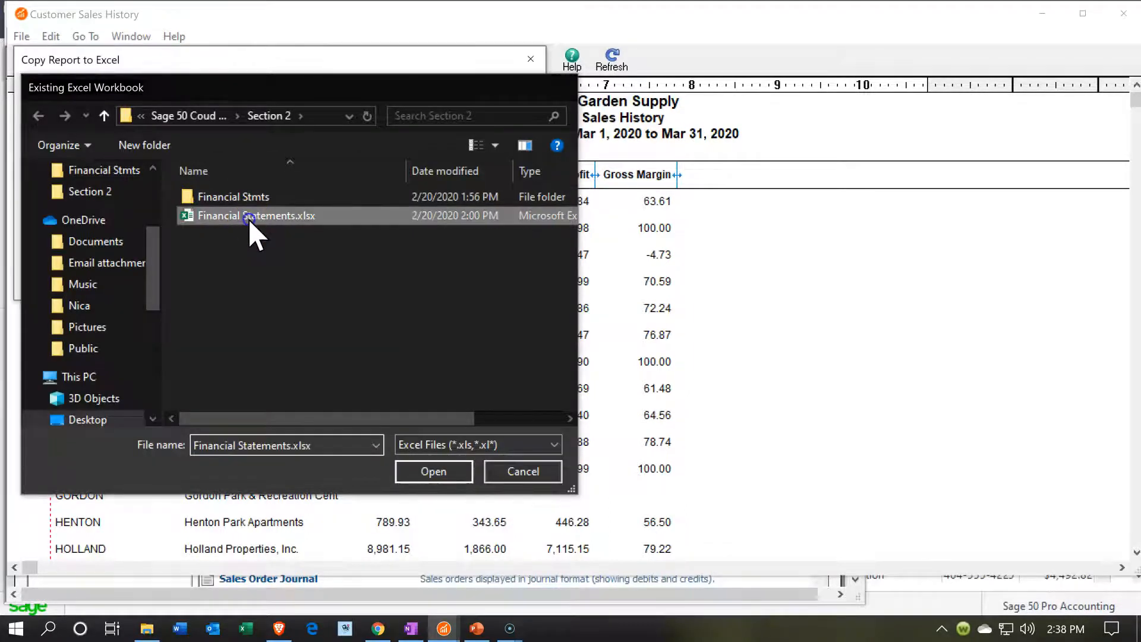
{"action": "double_click", "coordinate": [248, 219]}
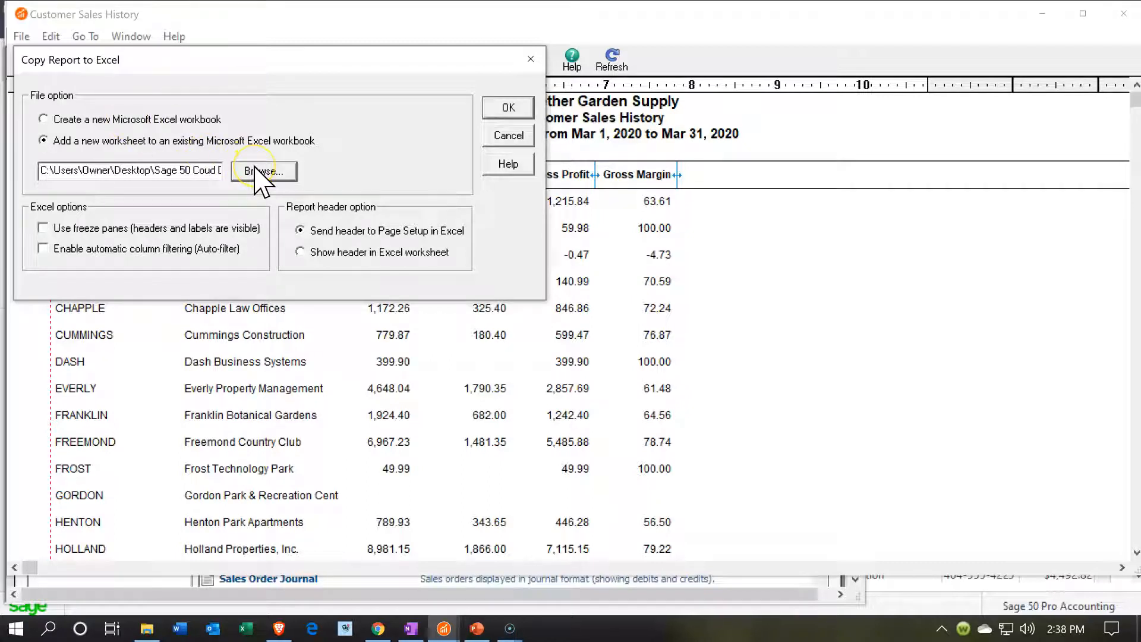
{"action": "left_click", "coordinate": [524, 108]}
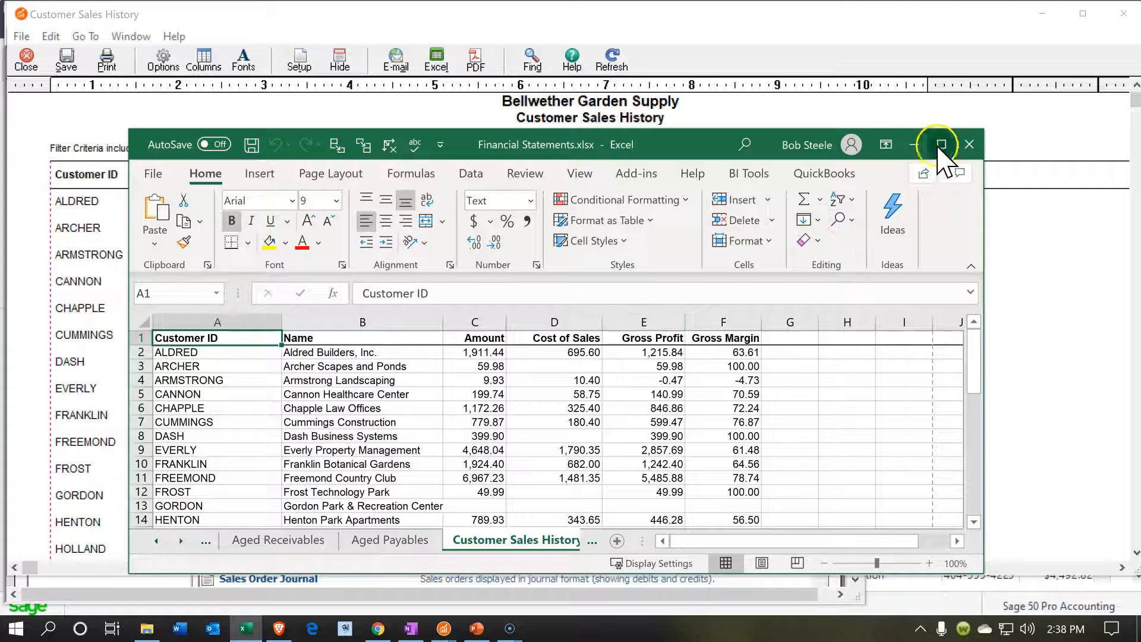
{"action": "left_click", "coordinate": [941, 146]}
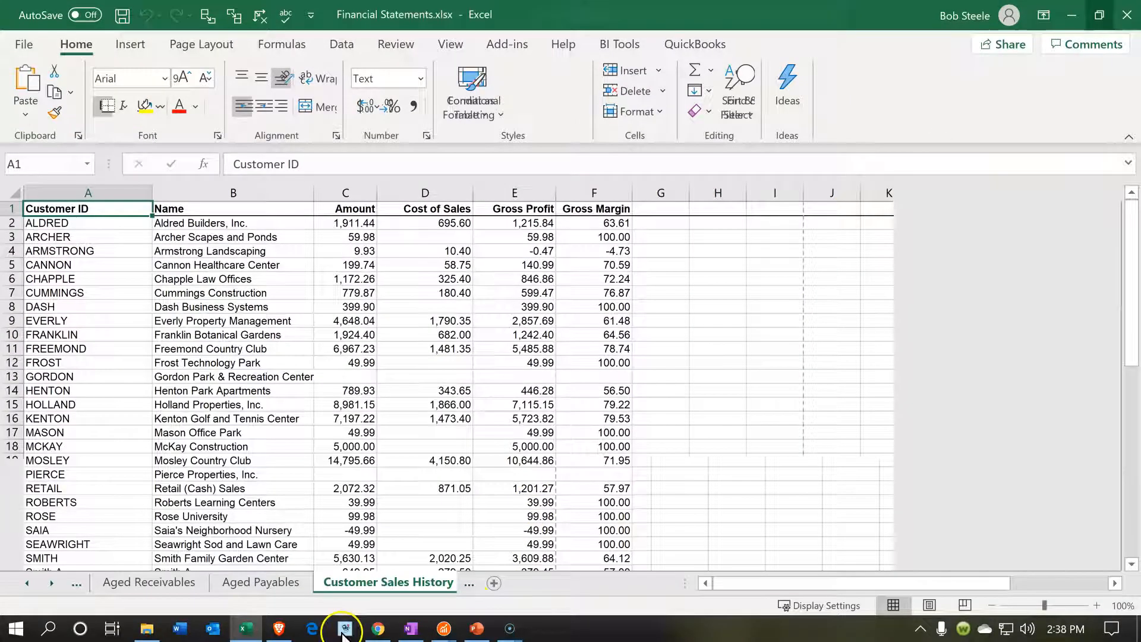
Rename the Customer Sales History worksheet as Customer Sales Data
{"action": "double_click", "coordinate": [364, 586]}
{"action": "key", "text": "End"}
{"action": "key", "text": "BackSpace"}
{"action": "key", "text": "BackSpace"}
{"action": "key", "text": "BackSpace"}
{"action": "key", "text": "BackSpace"}
{"action": "key", "text": "BackSpace"}
{"action": "key", "text": "BackSpace"}
{"action": "key", "text": "BackSpace"}
{"action": "key", "text": "BackSpace"}
{"action": "key", "text": "BackSpace"}
{"action": "key", "text": "BackSpace"}
{"action": "key", "text": "BackSpace"}
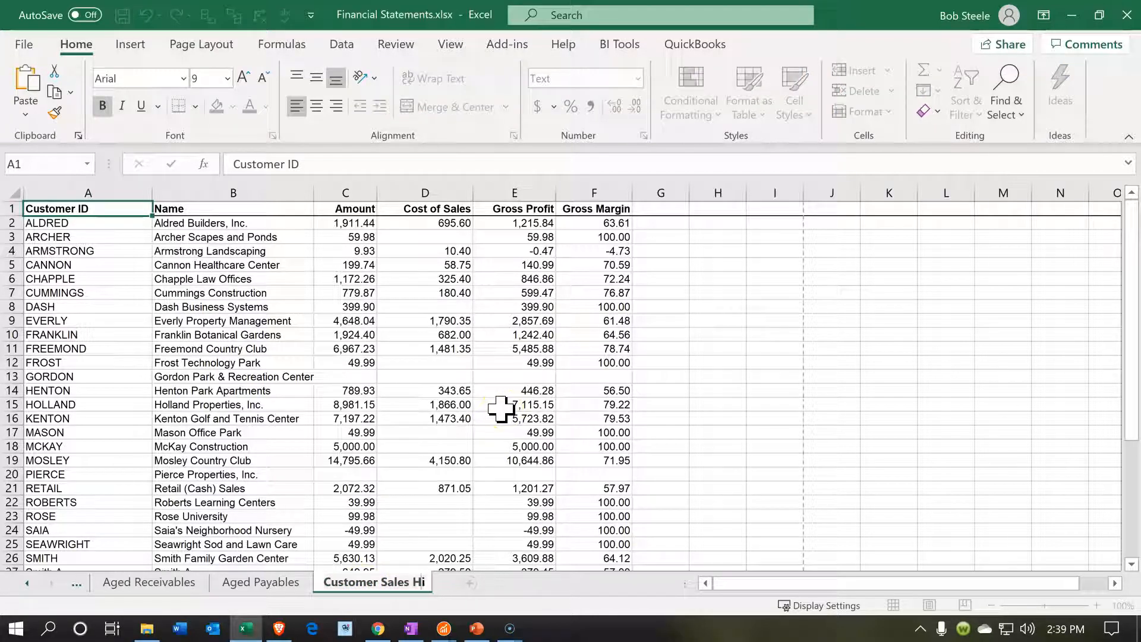
{"action": "type", "text": "Data"}
{"action": "left_click", "coordinate": [501, 408]}
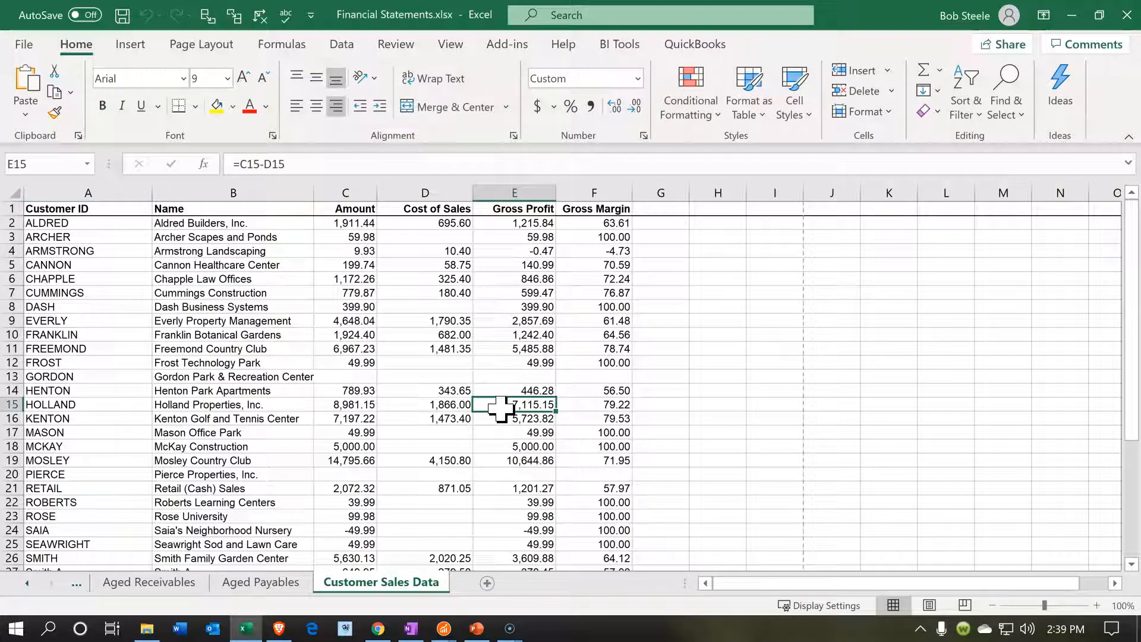
Delete rows 35 to 41 below the customer list, including the Report Totals row
{"action": "left_click", "coordinate": [406, 348]}
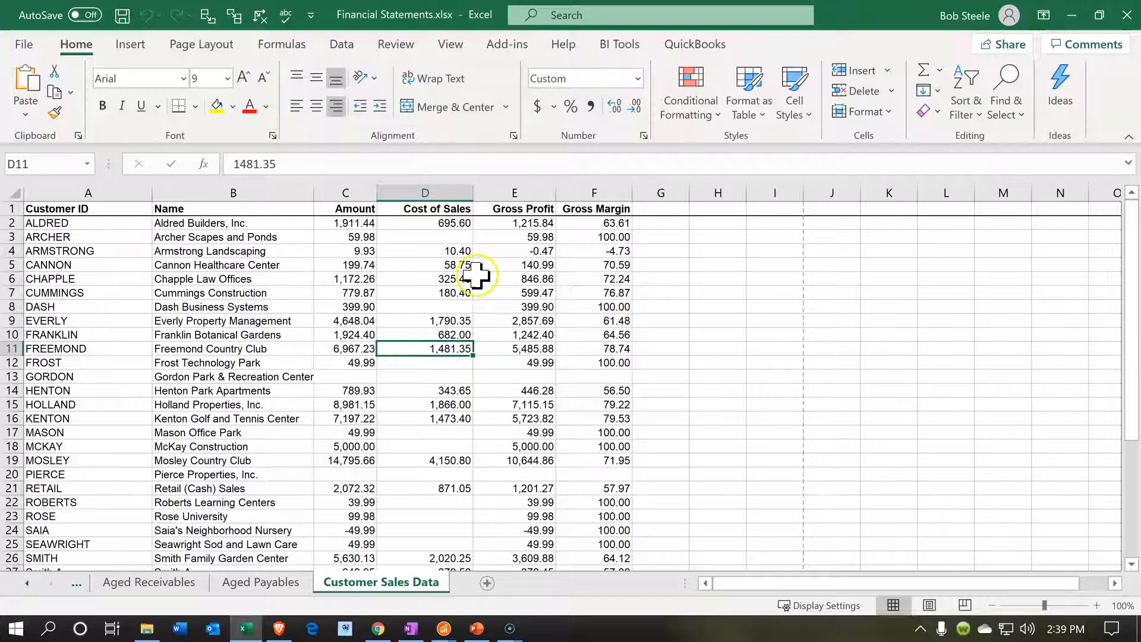
{"action": "left_click", "coordinate": [360, 236]}
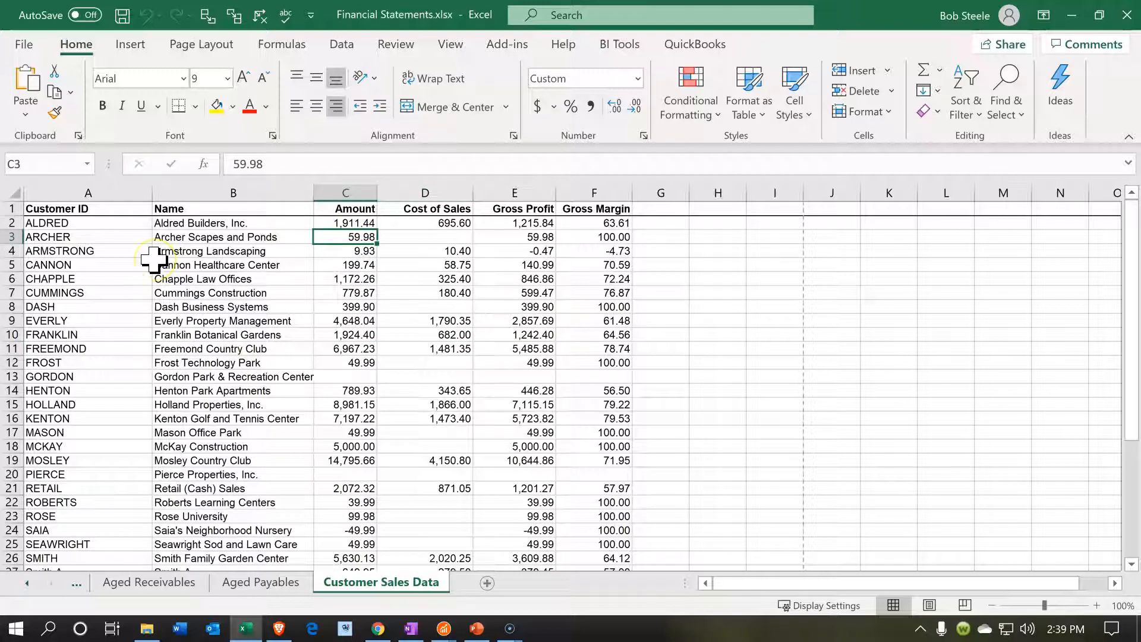
{"action": "scroll", "coordinate": [154, 297], "scroll_direction": "down", "scroll_amount": 8}
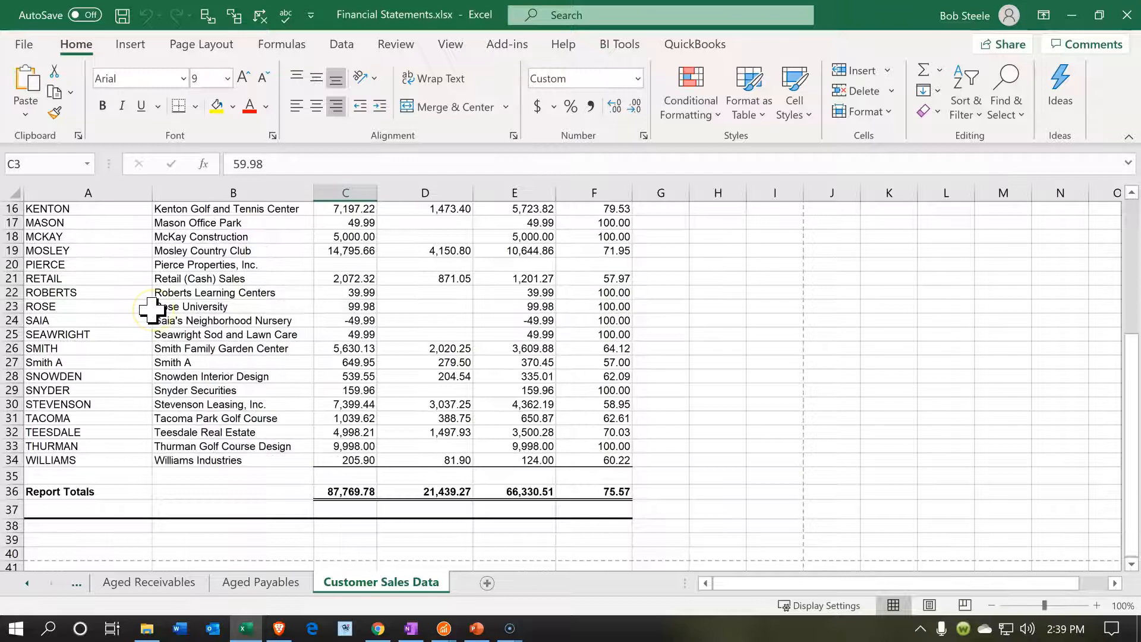
{"action": "left_click", "coordinate": [179, 477]}
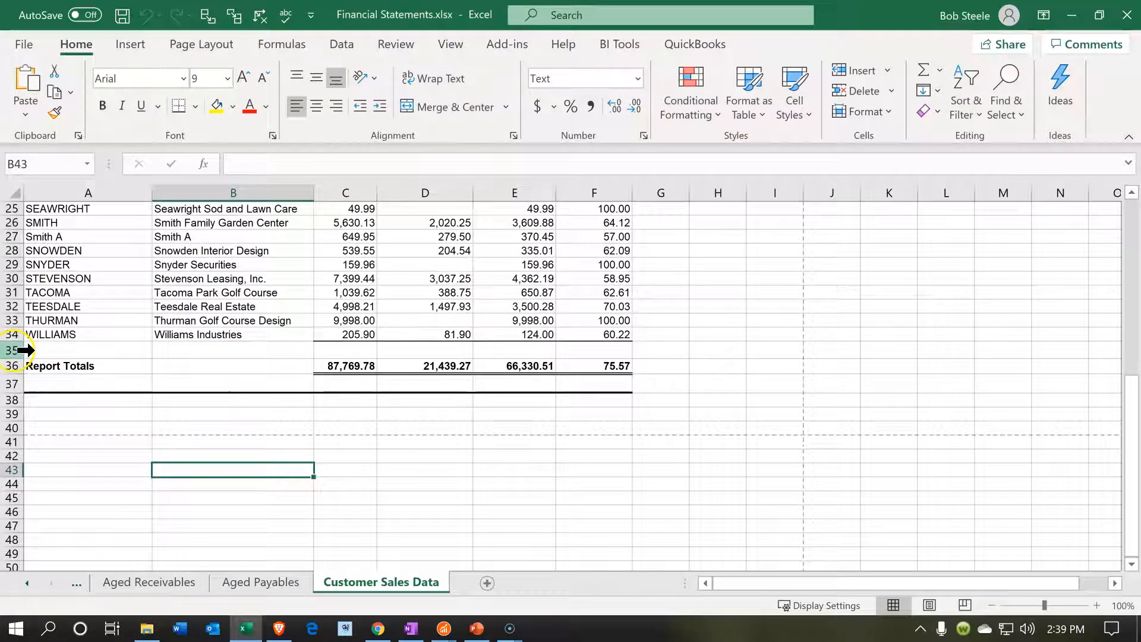
{"action": "left_click_drag", "start_coordinate": [13, 447], "coordinate": [21, 447]}
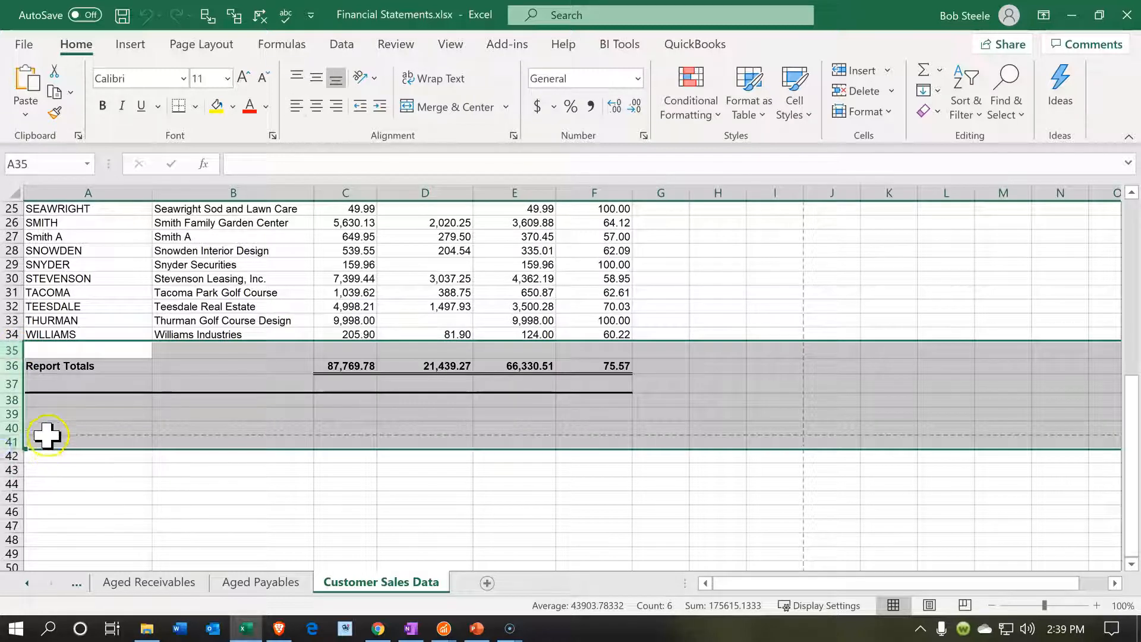
{"action": "right_click", "coordinate": [63, 412]}
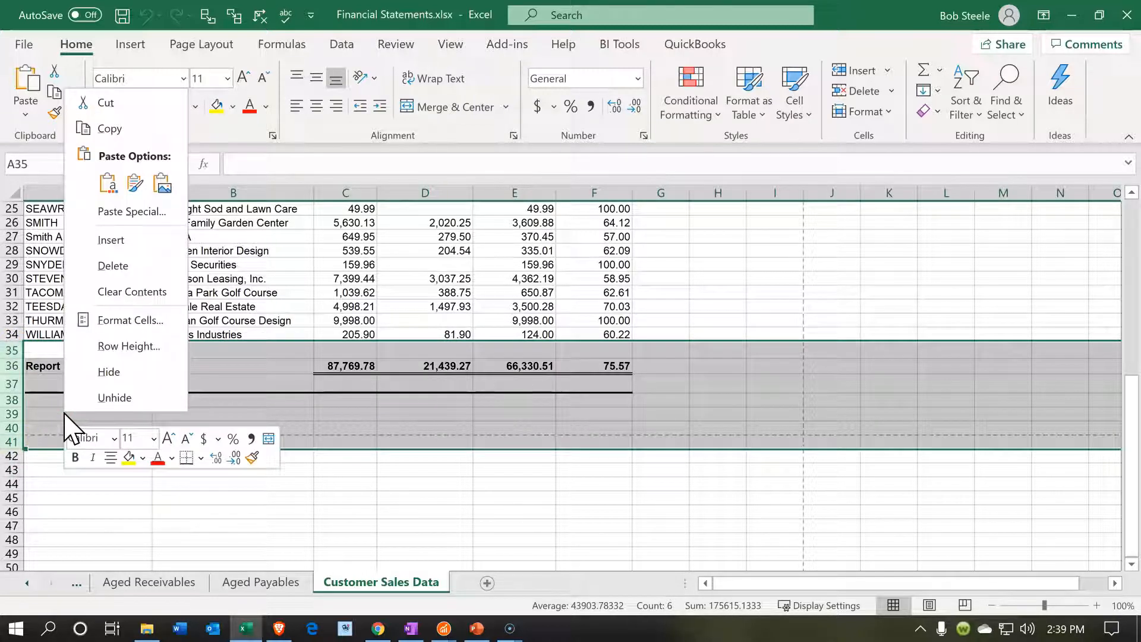
{"action": "left_click", "coordinate": [121, 267]}
{"action": "left_click", "coordinate": [224, 455]}
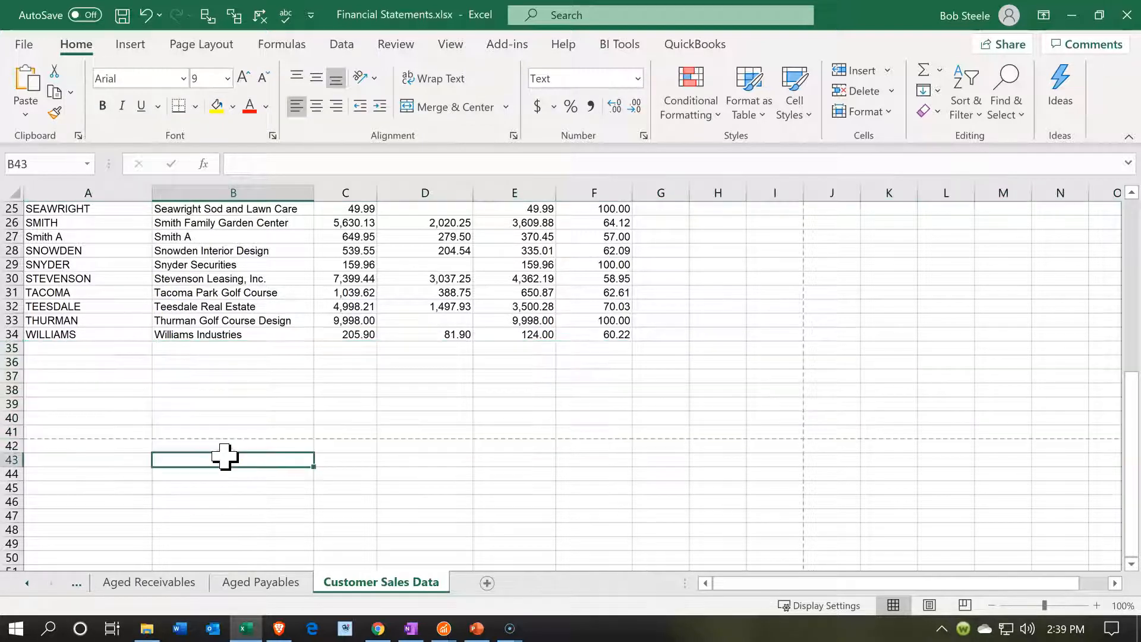
Convert the customer sales range A1:F34 into a table with headers
{"action": "scroll", "coordinate": [258, 374], "scroll_direction": "up", "scroll_amount": 8}
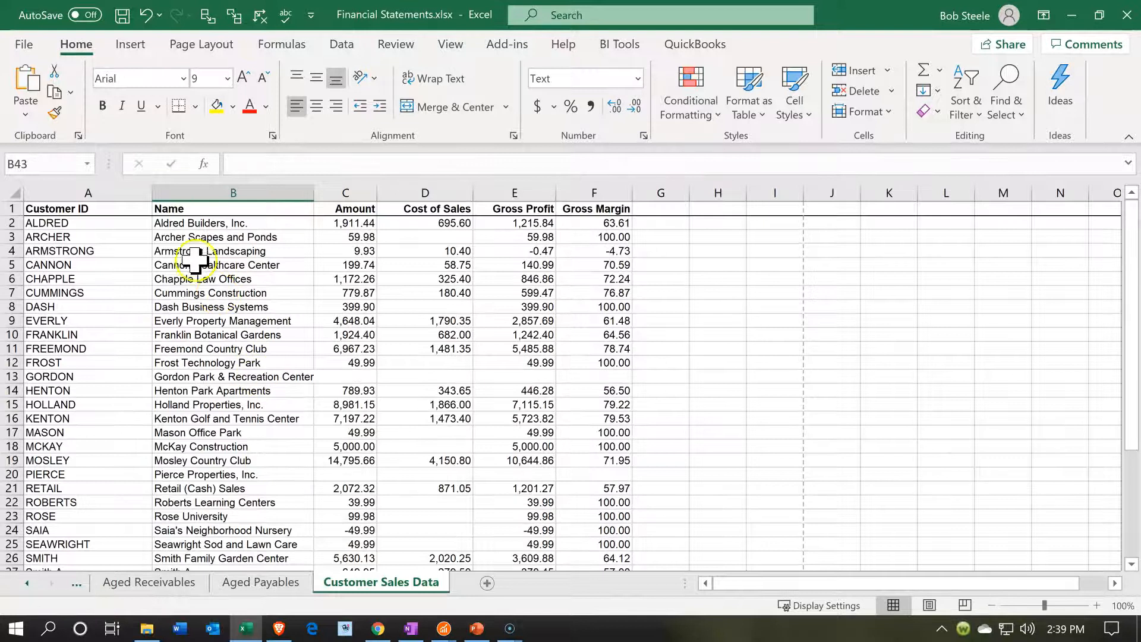
{"action": "left_click", "coordinate": [186, 224]}
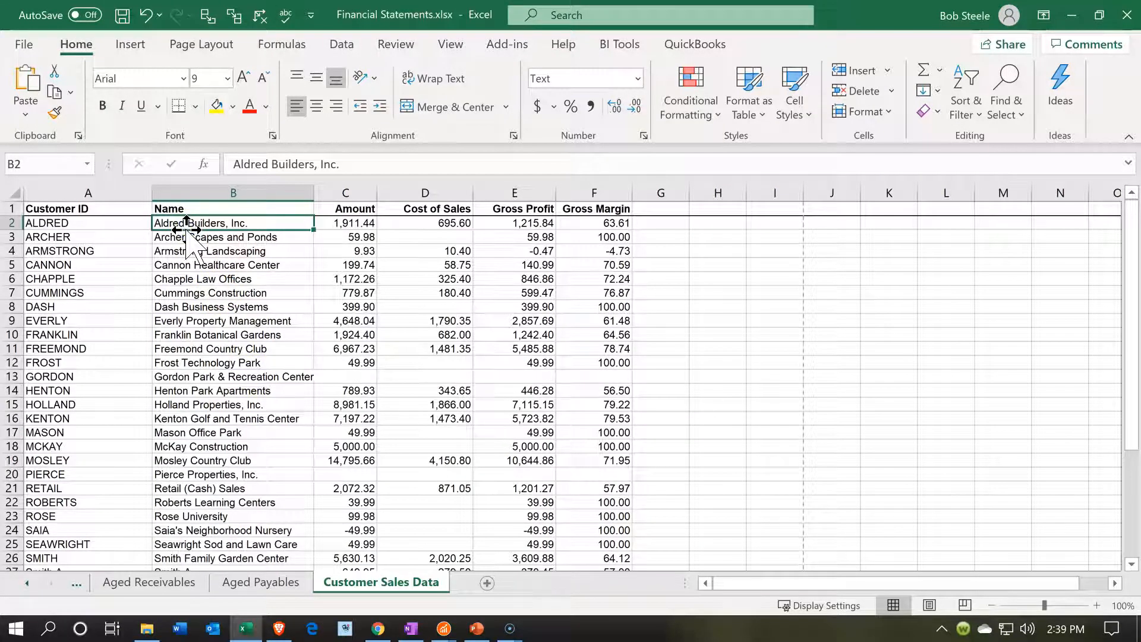
{"action": "left_click", "coordinate": [136, 46]}
{"action": "left_click", "coordinate": [149, 83]}
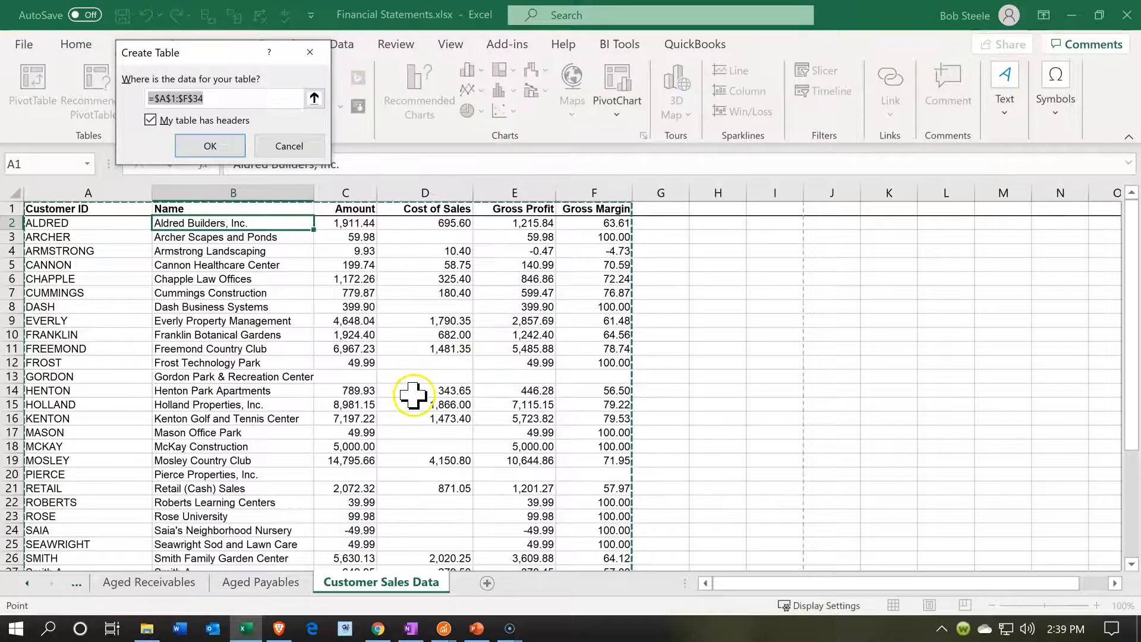
{"action": "left_click", "coordinate": [205, 146]}
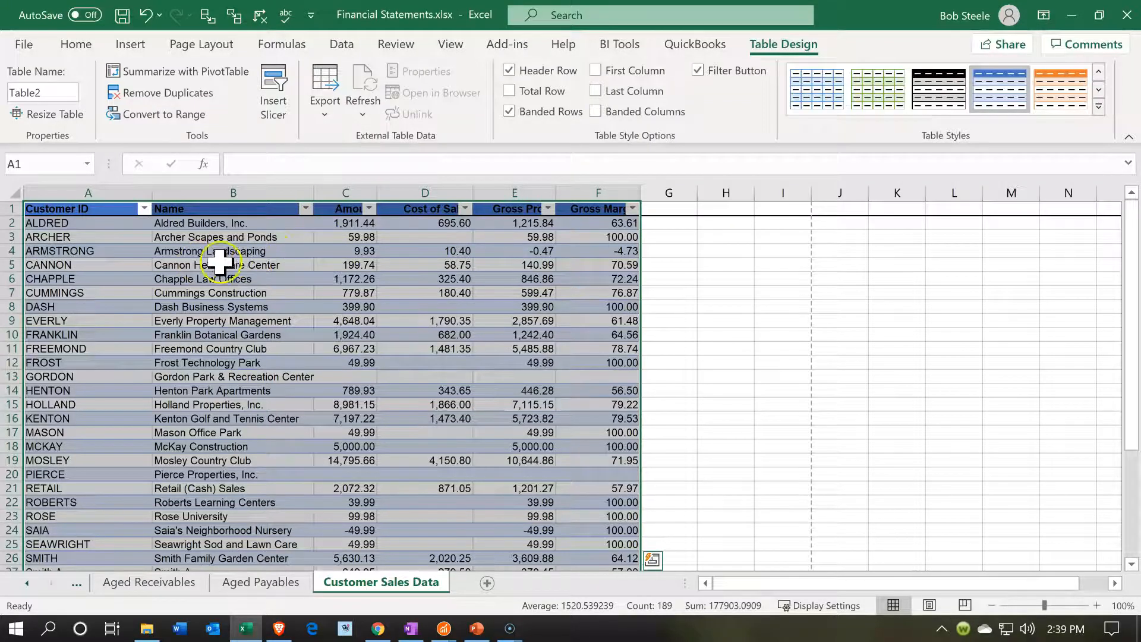
Sort the customer table by the Amount column from largest to smallest
{"action": "left_click", "coordinate": [333, 237]}
{"action": "left_click", "coordinate": [369, 208]}
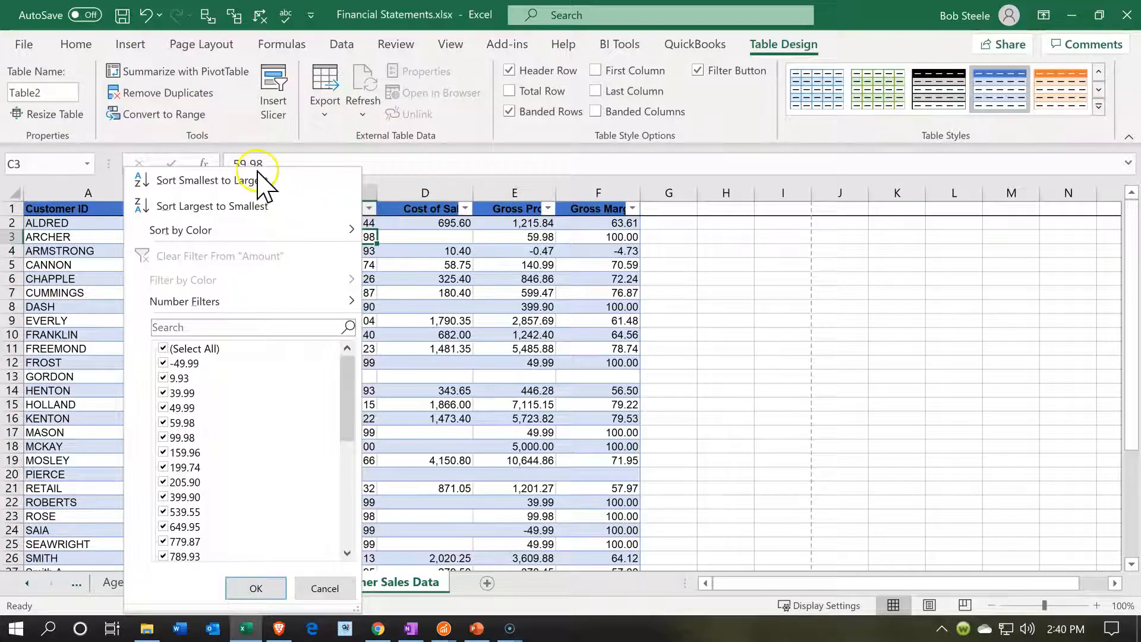
{"action": "left_click", "coordinate": [244, 208]}
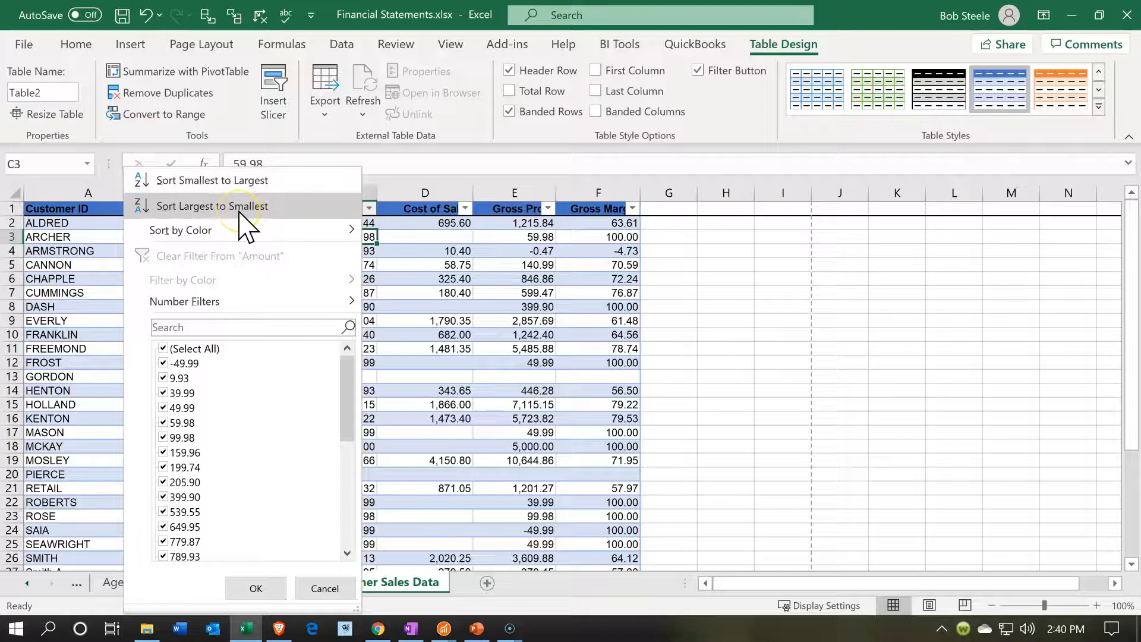
{"action": "left_click", "coordinate": [308, 362]}
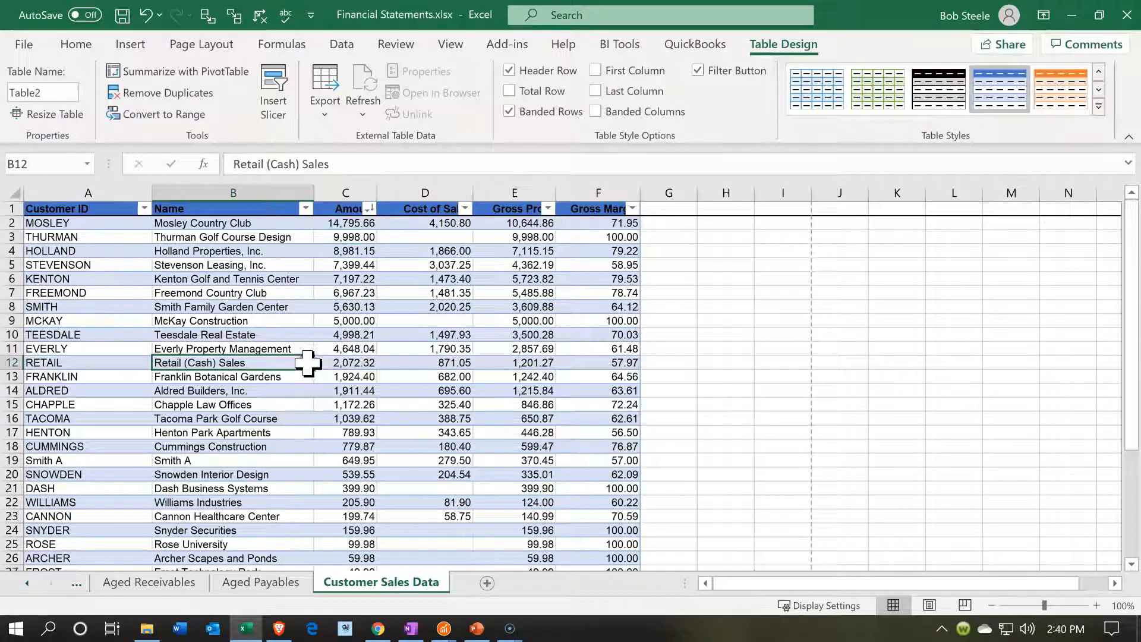
{"action": "left_click", "coordinate": [348, 223]}
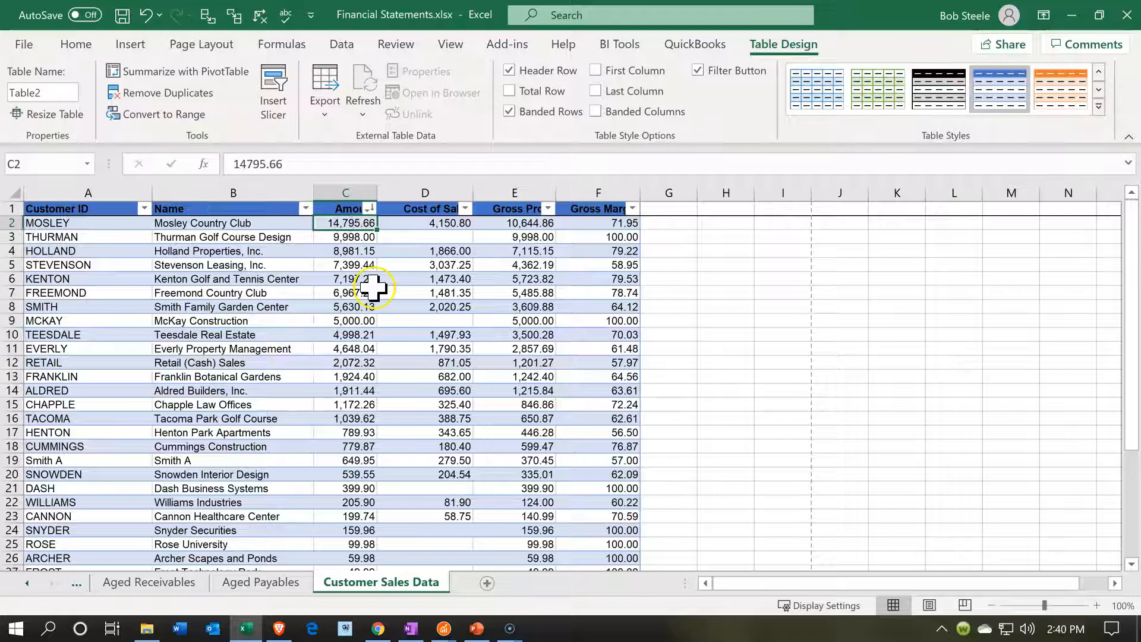
Insert a 2-D pie chart of the Name and Amount columns and place it in the empty cells beside the table
{"action": "scroll", "coordinate": [380, 357], "scroll_direction": "down", "scroll_amount": 4}
{"action": "scroll", "coordinate": [385, 388], "scroll_direction": "up", "scroll_amount": 4}
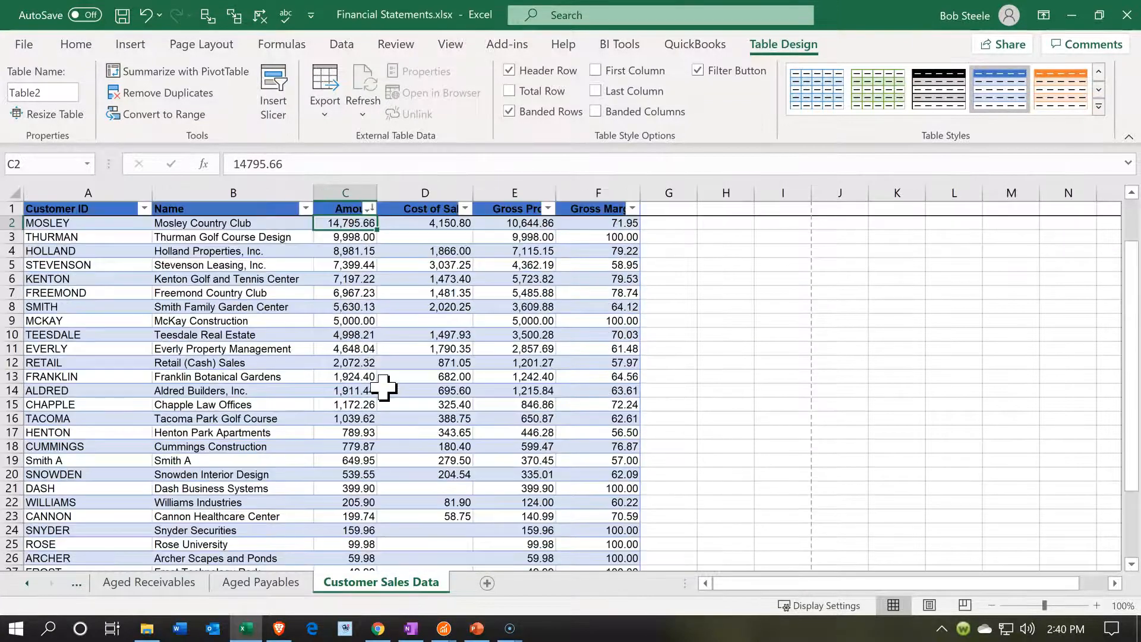
{"action": "scroll", "coordinate": [383, 387], "scroll_direction": "down", "scroll_amount": 4}
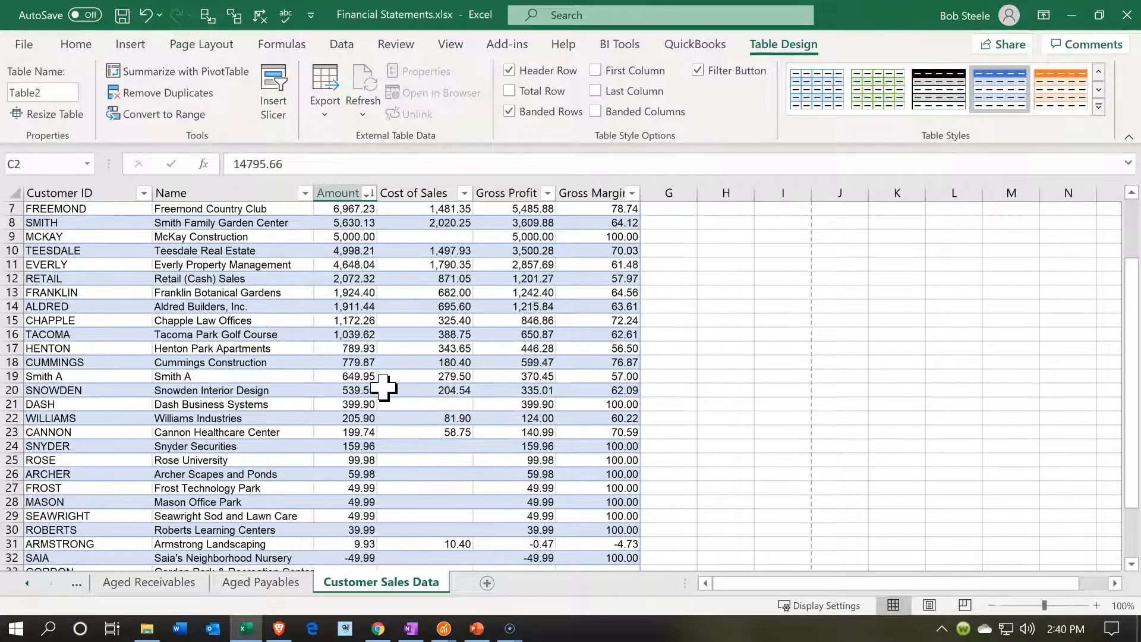
{"action": "scroll", "coordinate": [385, 388], "scroll_direction": "up", "scroll_amount": 3}
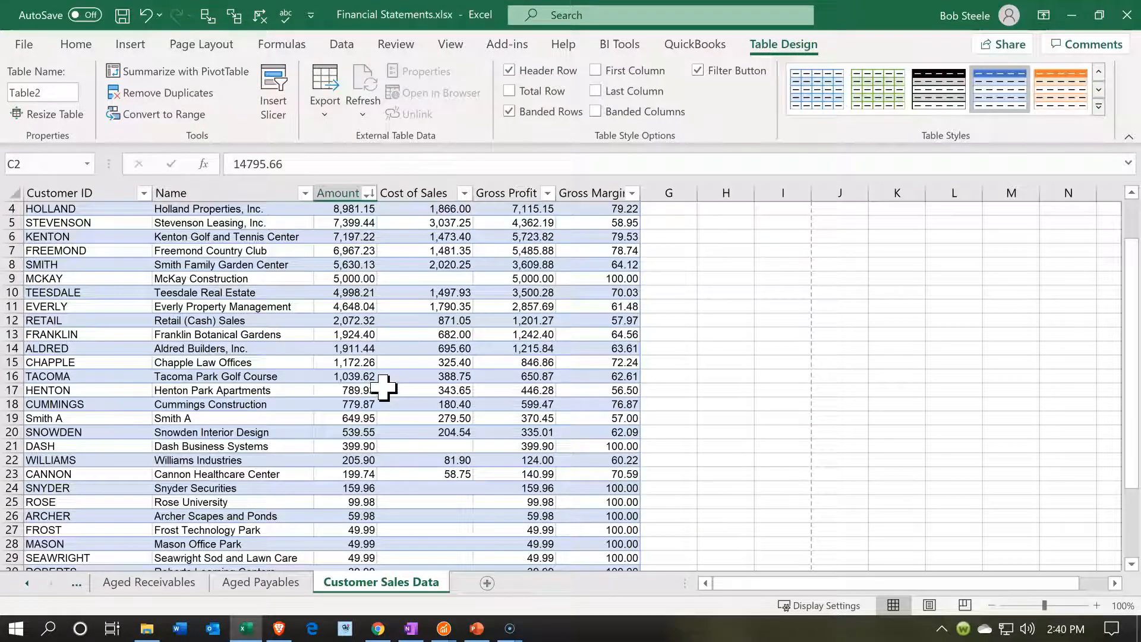
{"action": "scroll", "coordinate": [386, 386], "scroll_direction": "up", "scroll_amount": 1}
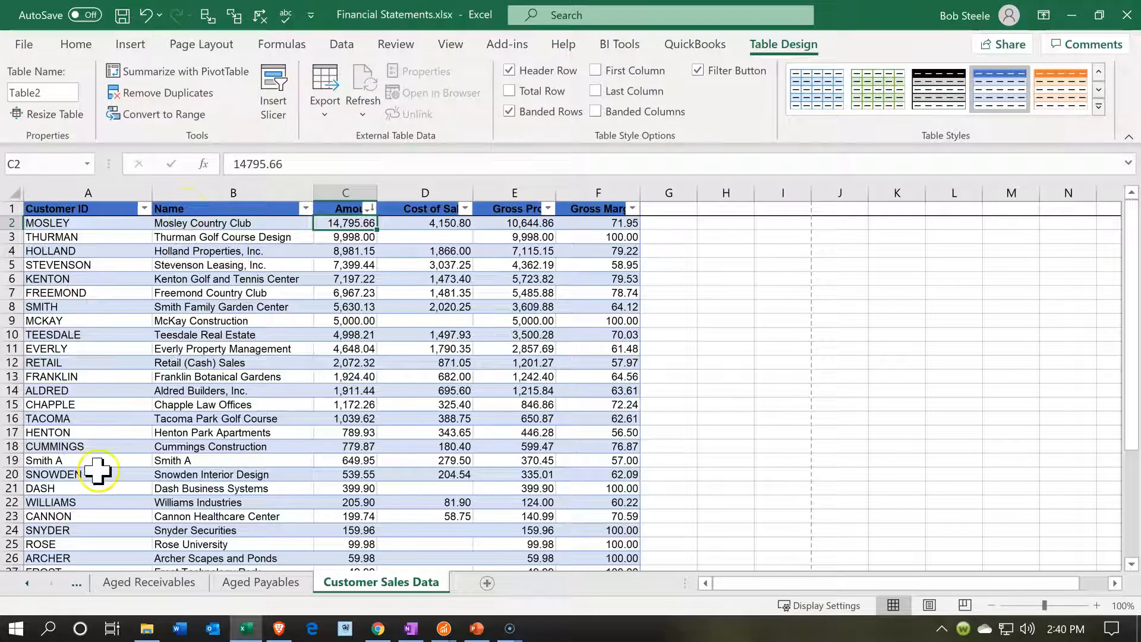
{"action": "left_click_drag", "start_coordinate": [219, 209], "coordinate": [334, 527]}
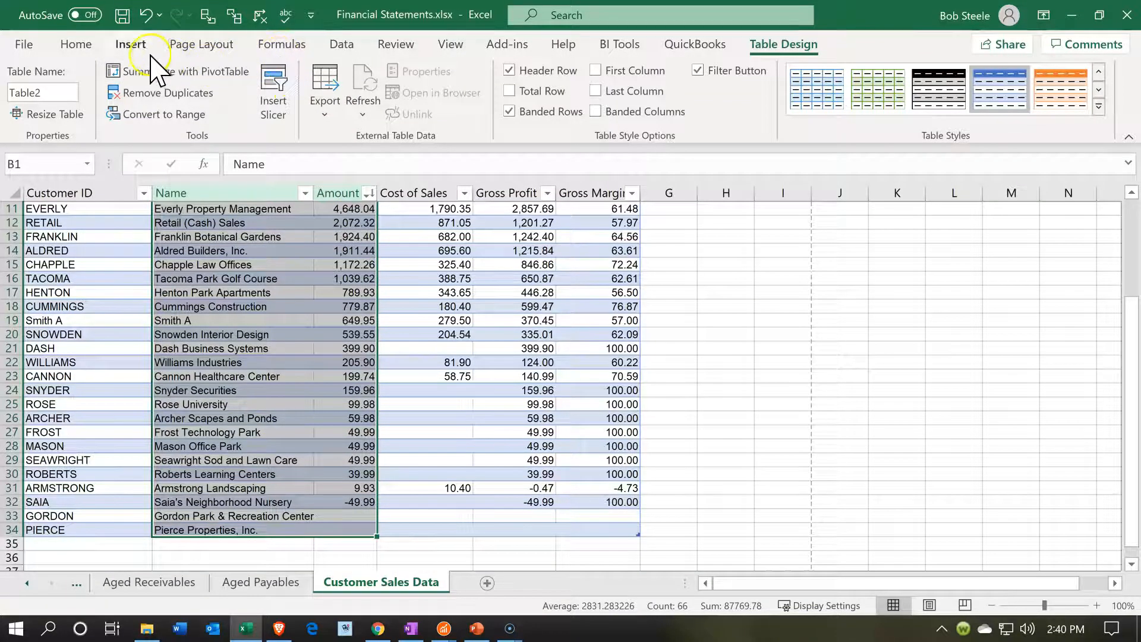
{"action": "left_click", "coordinate": [130, 44]}
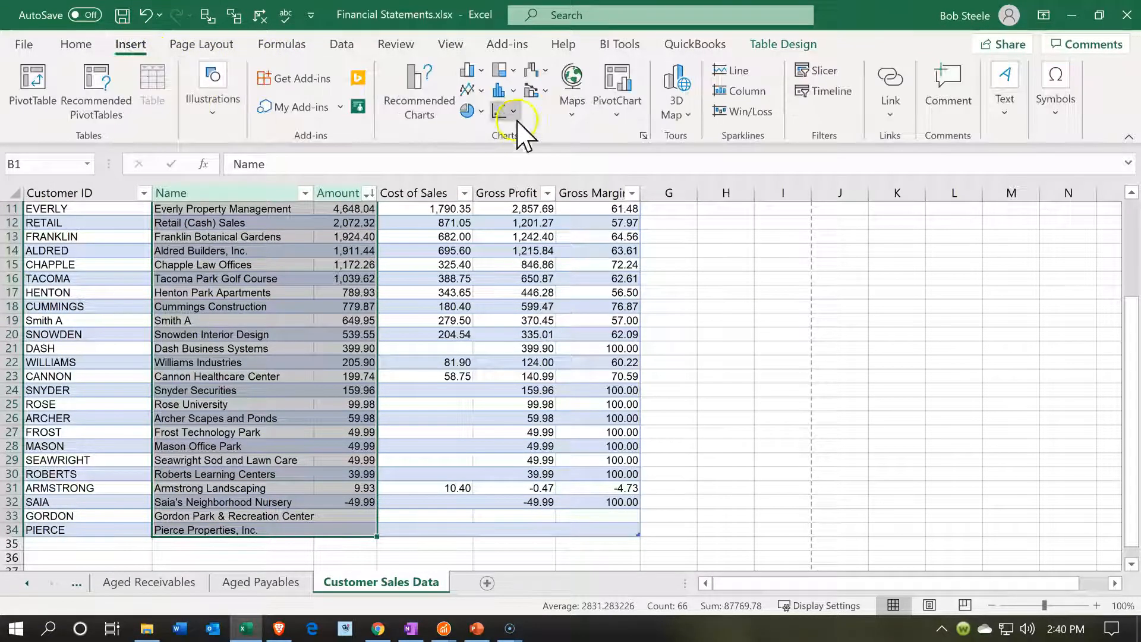
{"action": "left_click", "coordinate": [477, 114]}
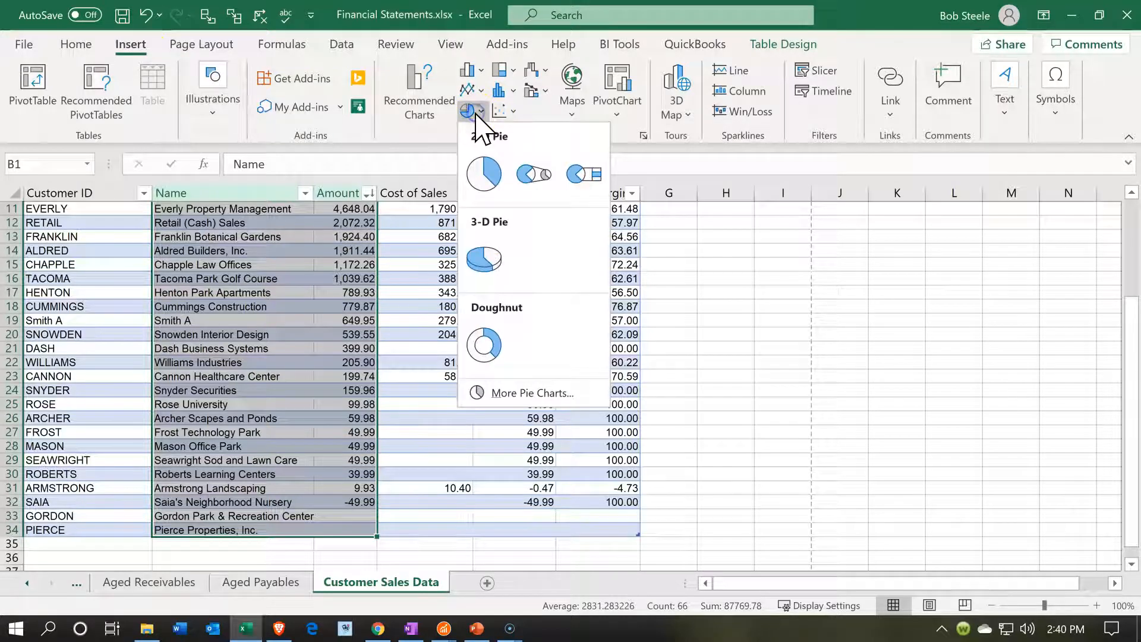
{"action": "left_click", "coordinate": [486, 171]}
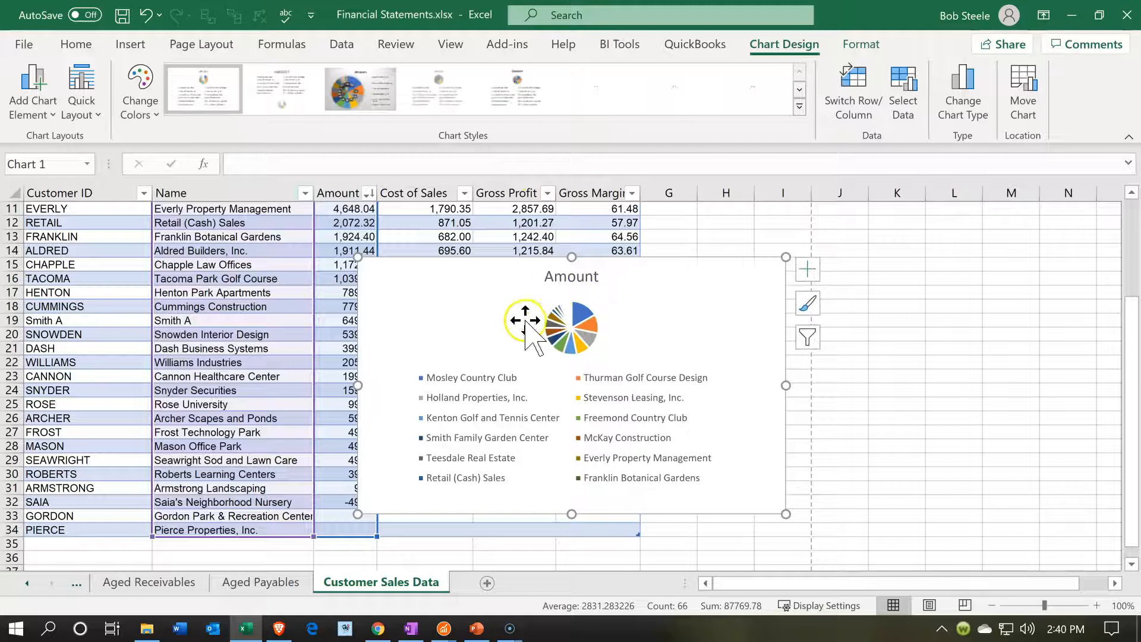
{"action": "left_click_drag", "start_coordinate": [480, 326], "coordinate": [747, 316]}
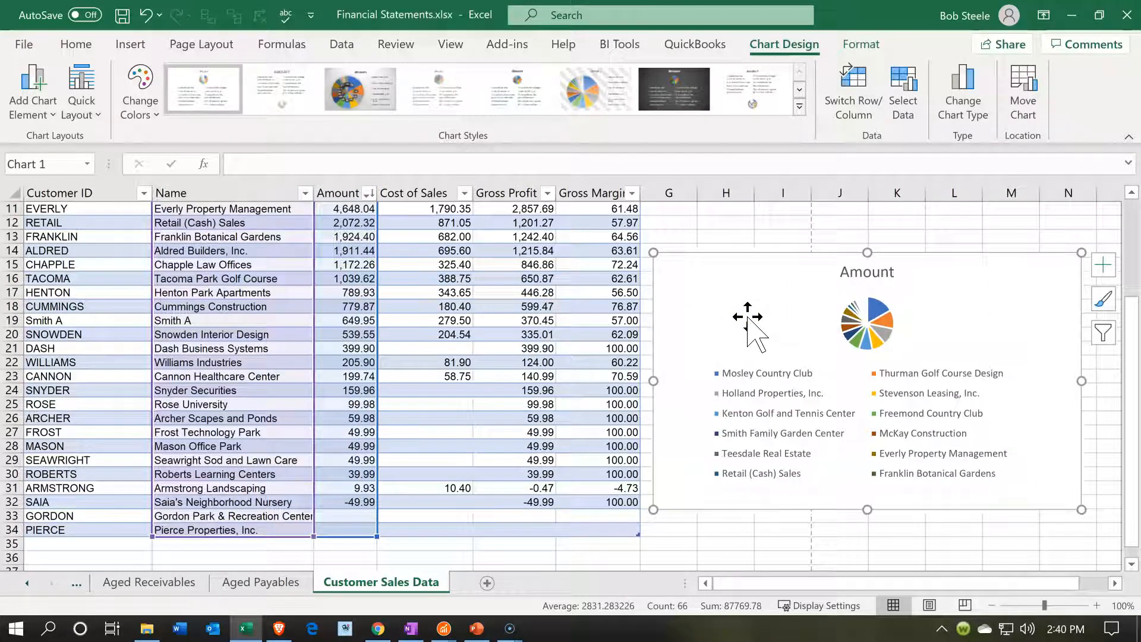
Apply the third chart style, with a grey background and percentage labels, to the pie chart and move it up beside the first table rows
{"action": "key", "text": "Escape"}
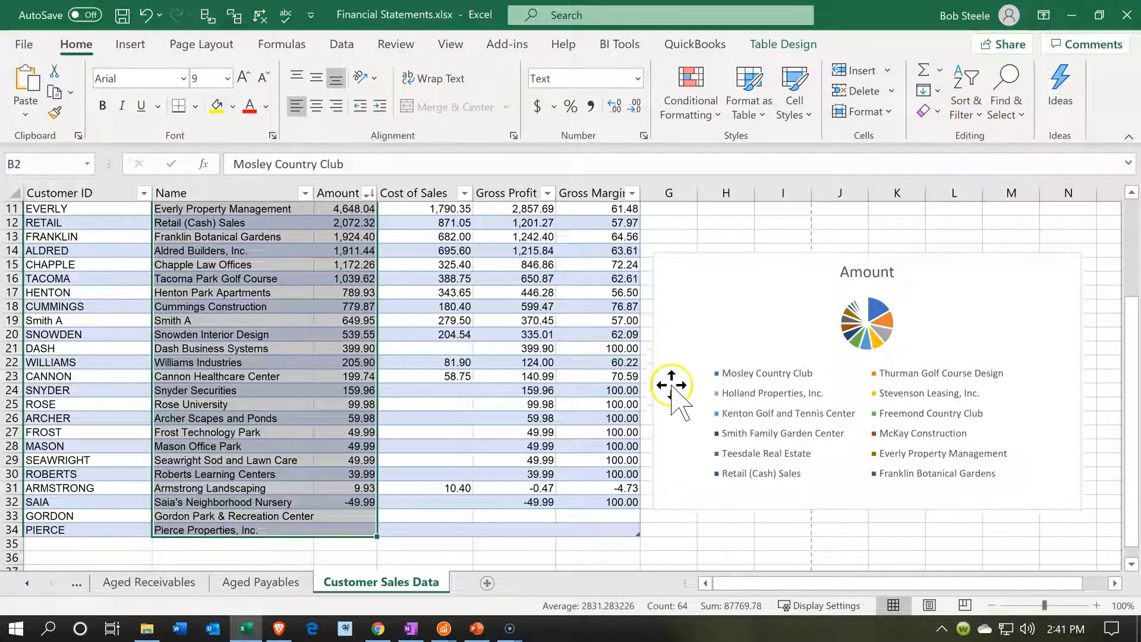
{"action": "left_click", "coordinate": [755, 326]}
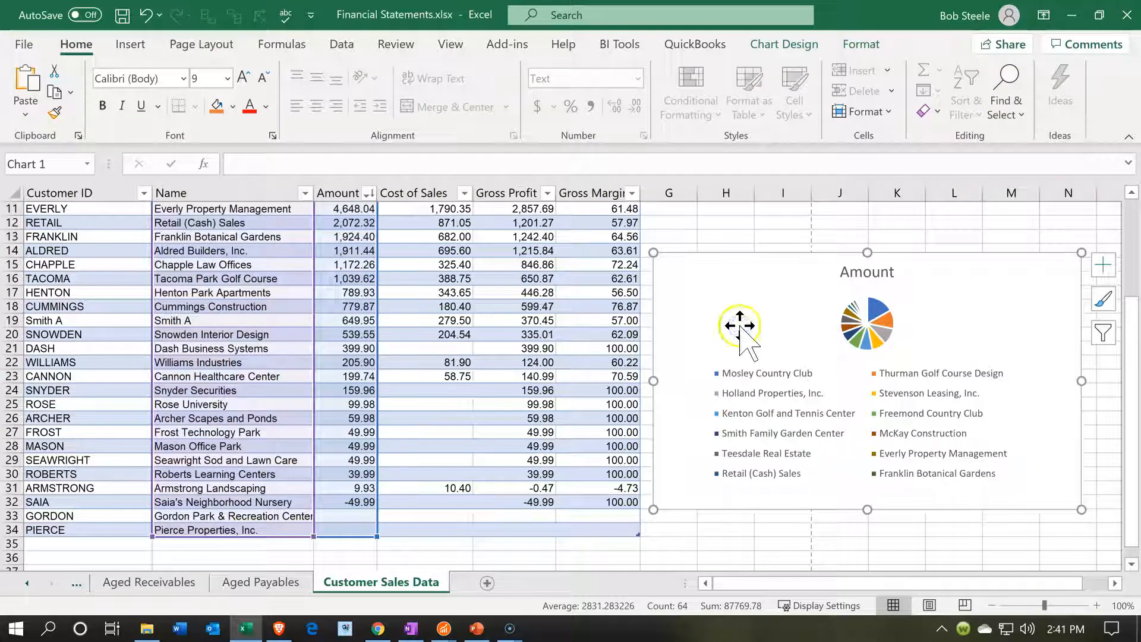
{"action": "scroll", "coordinate": [408, 285], "scroll_direction": "up", "scroll_amount": 4}
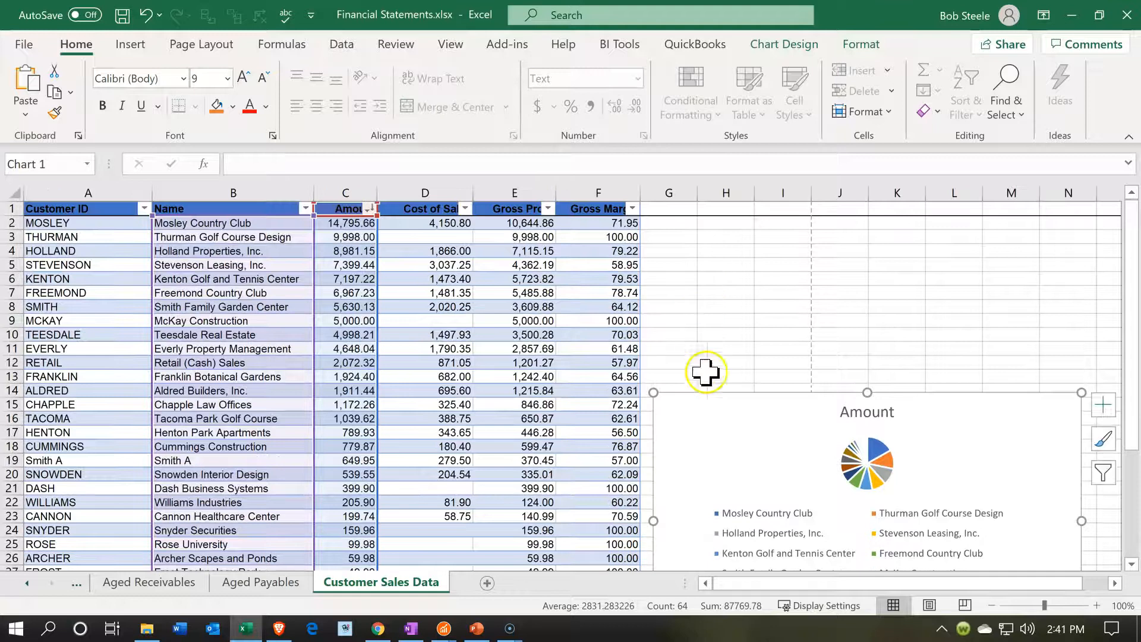
{"action": "left_click_drag", "start_coordinate": [718, 410], "coordinate": [719, 409]}
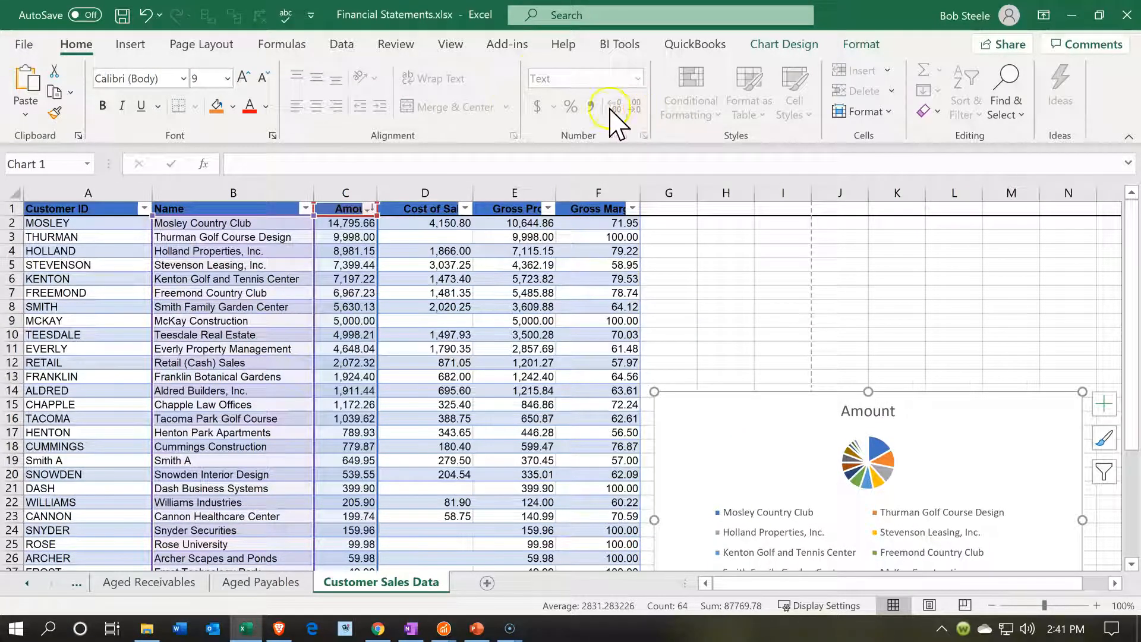
{"action": "left_click", "coordinate": [788, 46]}
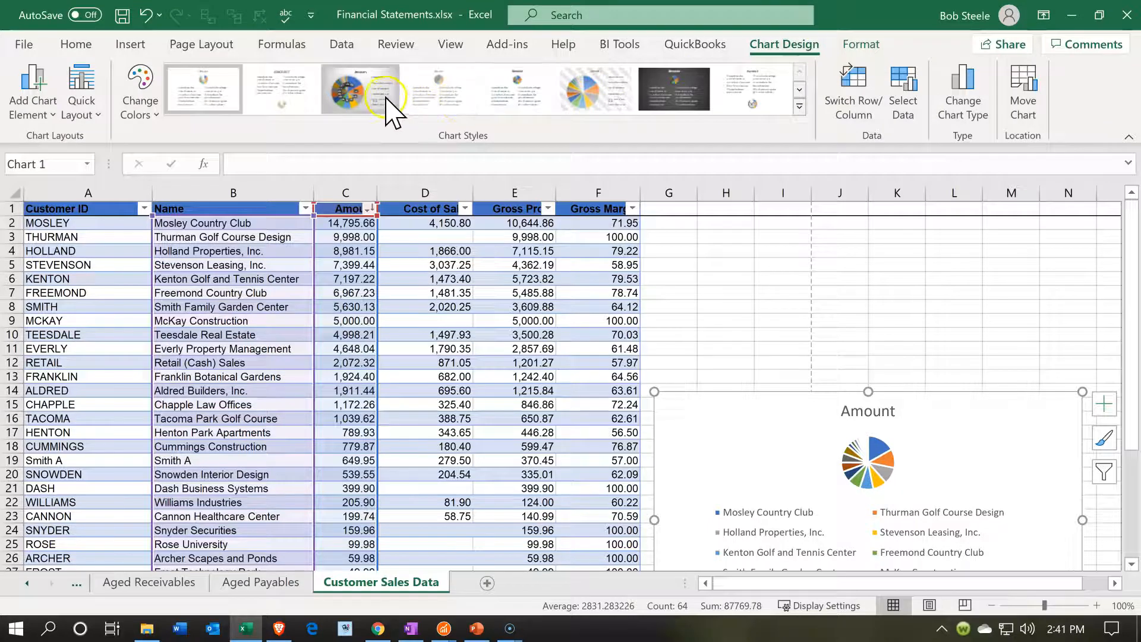
{"action": "left_click", "coordinate": [386, 97]}
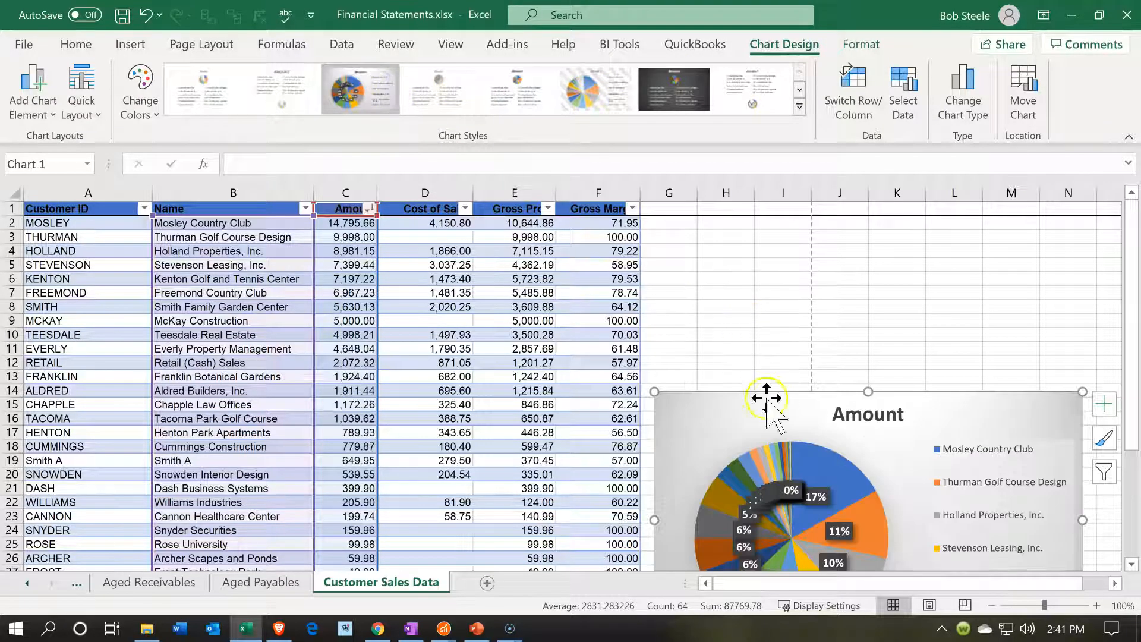
{"action": "left_click_drag", "start_coordinate": [731, 420], "coordinate": [730, 277]}
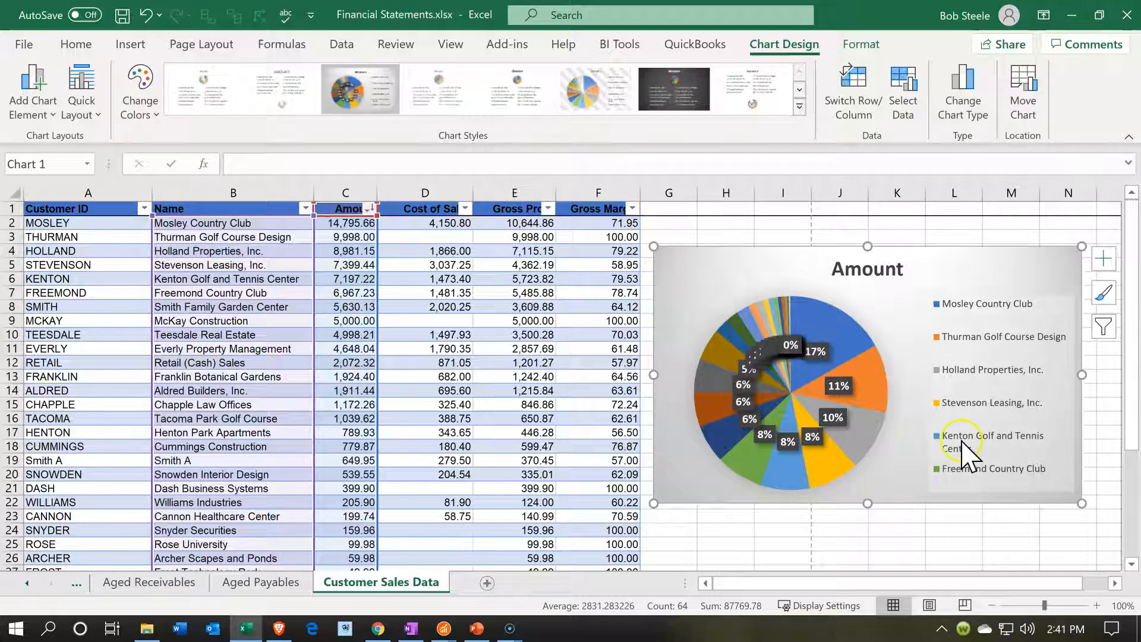
Check the sum of the smaller customers' Amount values from C13 down to the end of the table
{"action": "left_click", "coordinate": [463, 452]}
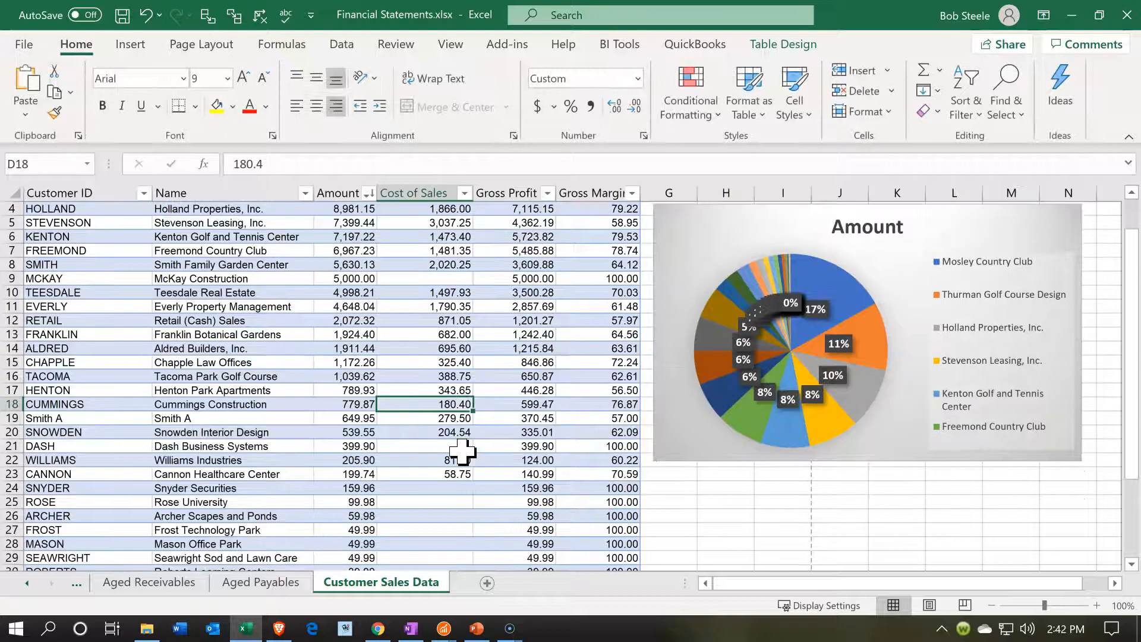
{"action": "scroll", "coordinate": [462, 452], "scroll_direction": "down", "scroll_amount": 1}
{"action": "scroll", "coordinate": [425, 453], "scroll_direction": "down", "scroll_amount": 2}
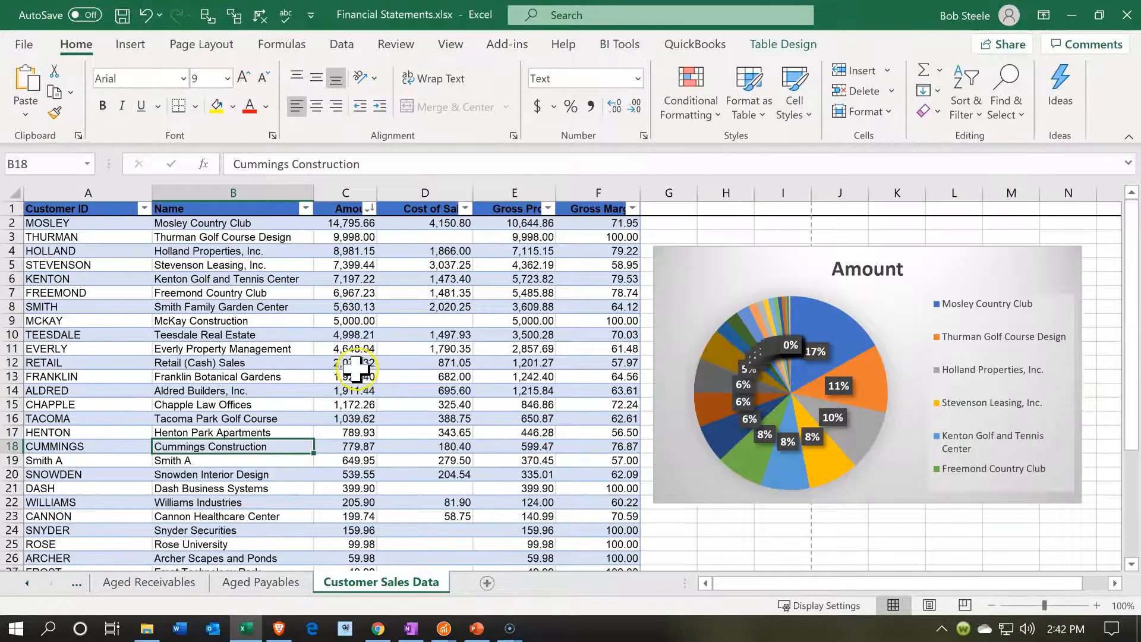
{"action": "left_click_drag", "start_coordinate": [347, 373], "coordinate": [359, 511]}
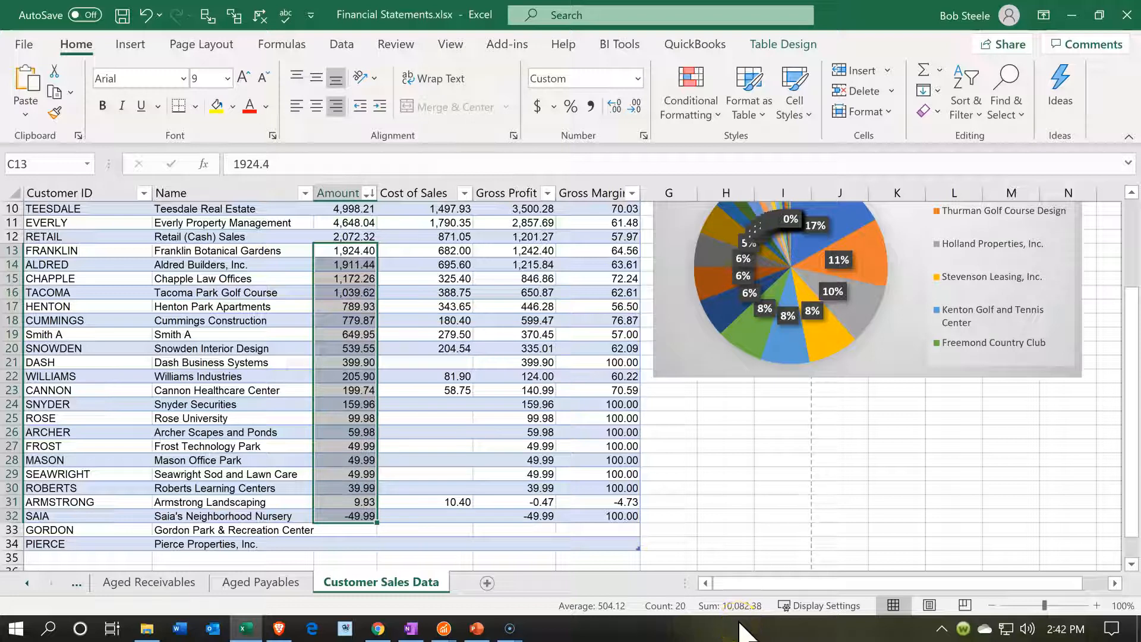
{"action": "left_click", "coordinate": [432, 432]}
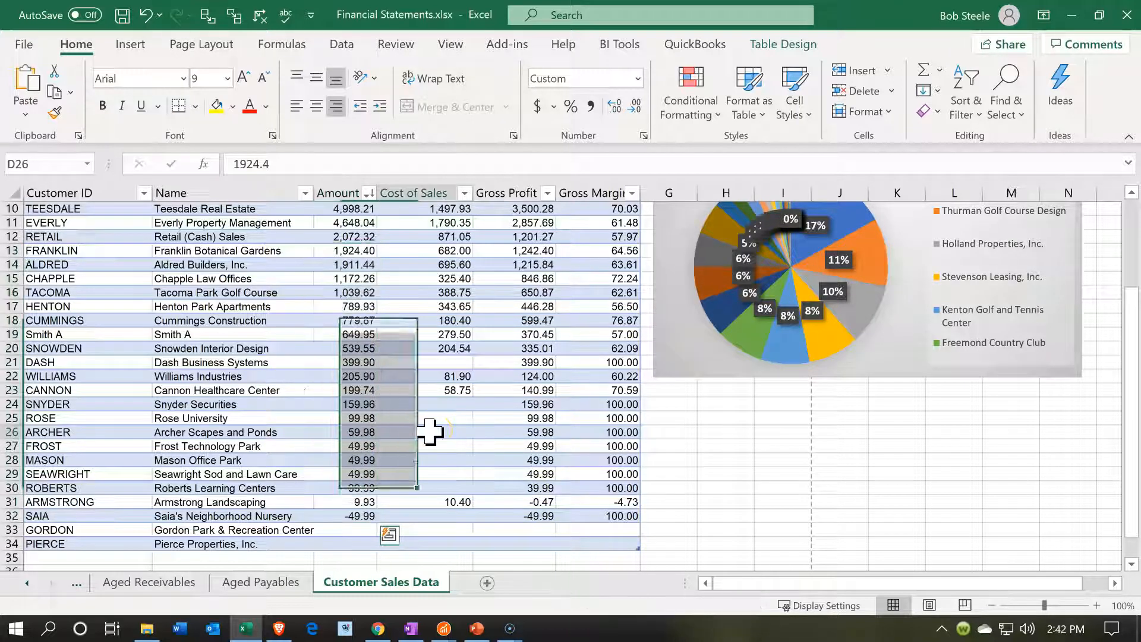
{"action": "left_click_drag", "start_coordinate": [350, 236], "coordinate": [342, 544]}
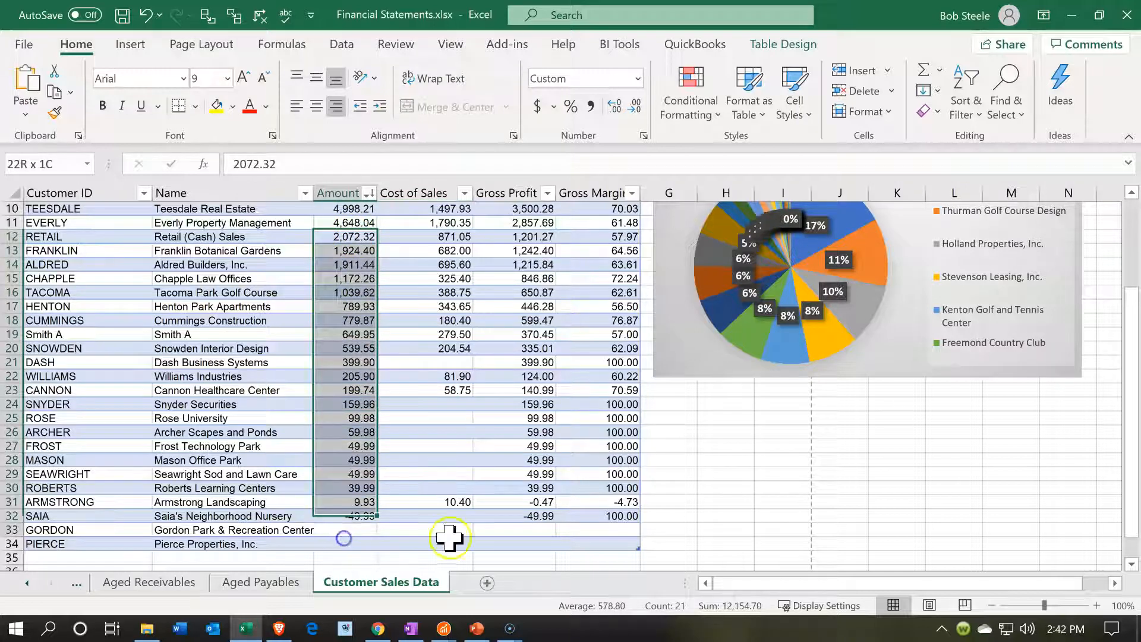
{"action": "left_click_drag", "start_coordinate": [324, 257], "coordinate": [331, 569]}
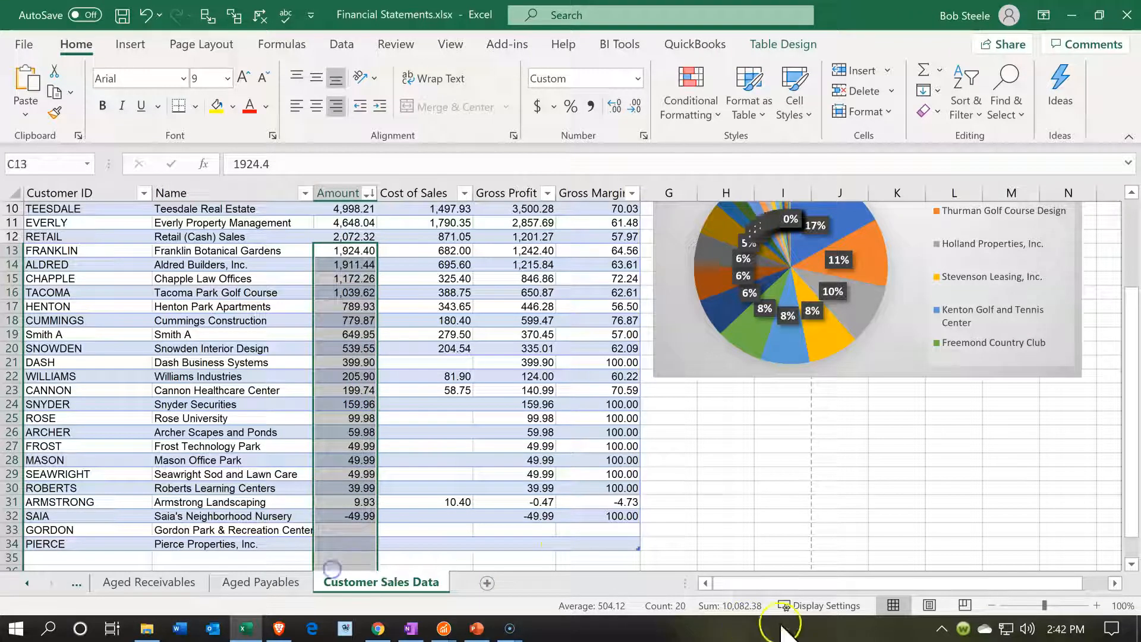
Set the Amount in C13, in the Franklin Botanical Gardens row, to 10082.38
{"action": "left_click", "coordinate": [351, 249]}
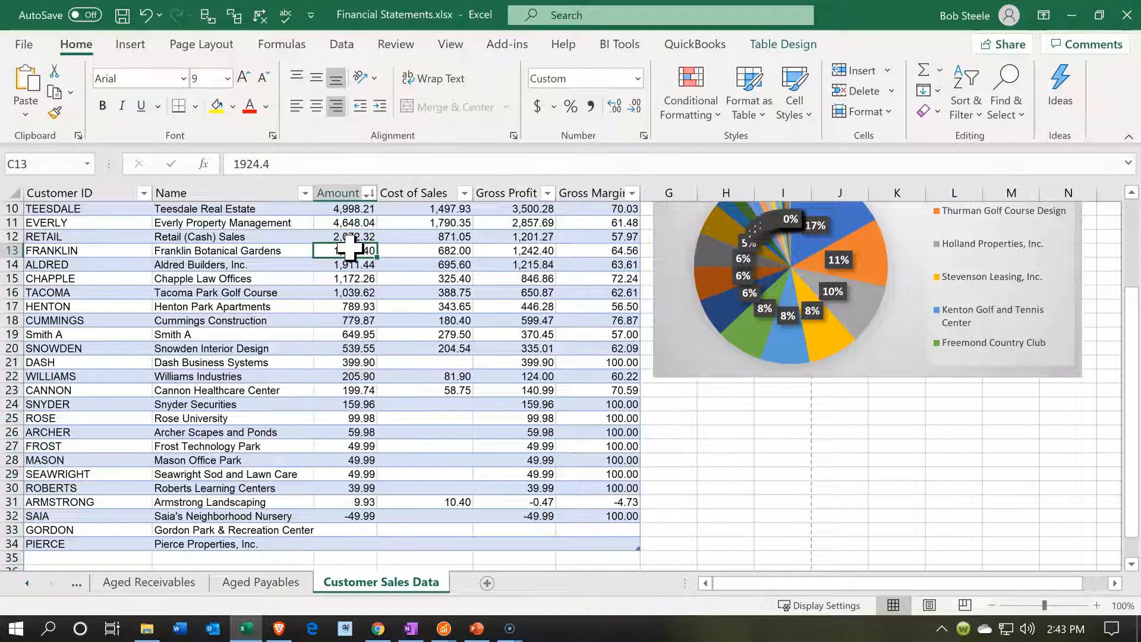
{"action": "type", "text": "1008"}
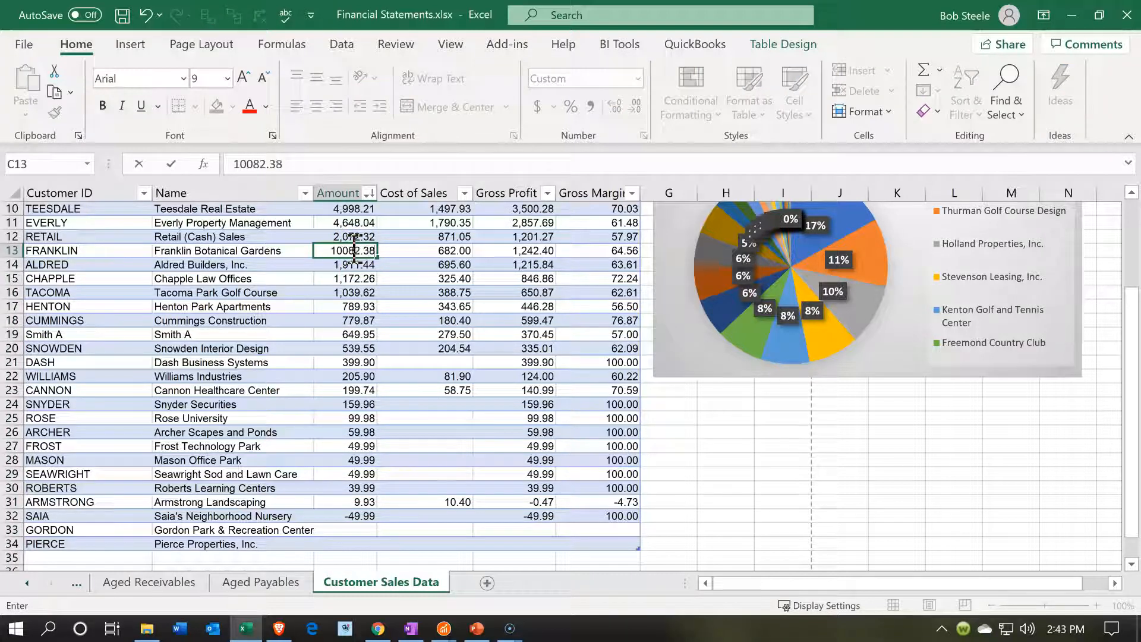
{"action": "key", "text": "Return"}
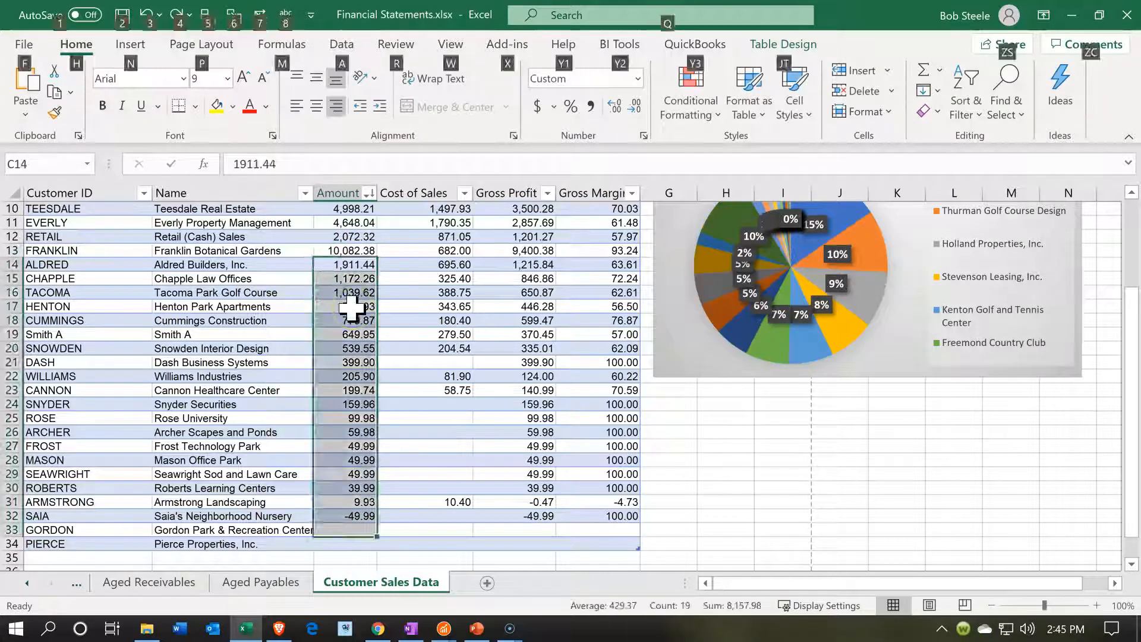
Clear the Name and Amount cells in B14:C34 for the remaining smaller customers
{"action": "left_click", "coordinate": [351, 309]}
{"action": "left_click_drag", "start_coordinate": [344, 263], "coordinate": [243, 503]}
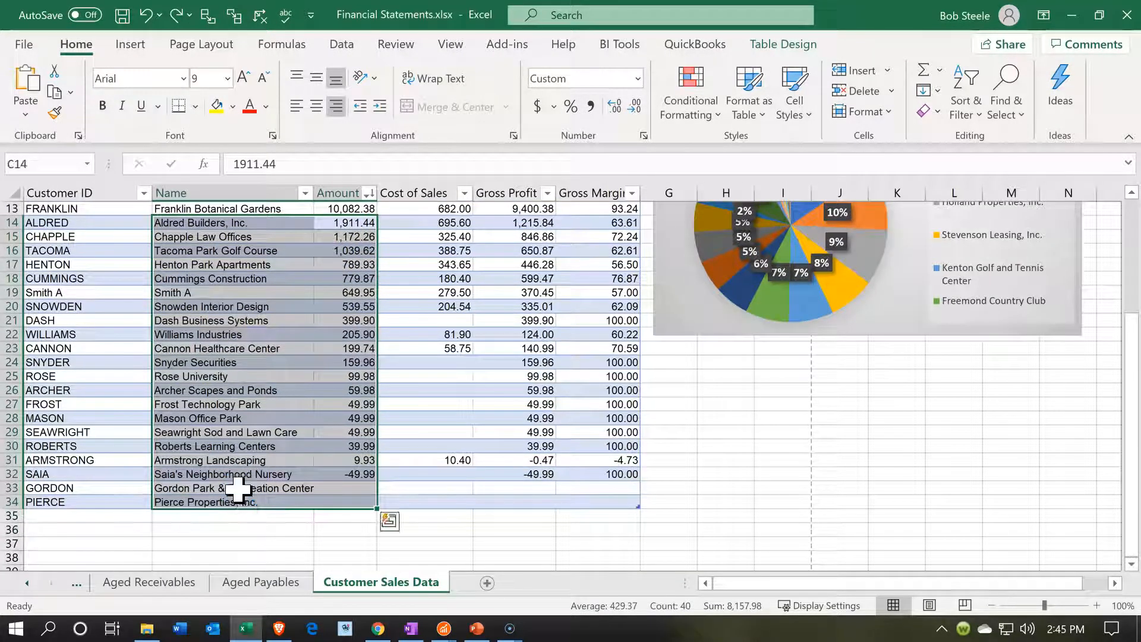
{"action": "key", "text": "Delete"}
{"action": "scroll", "coordinate": [230, 481], "scroll_direction": "up", "scroll_amount": 1}
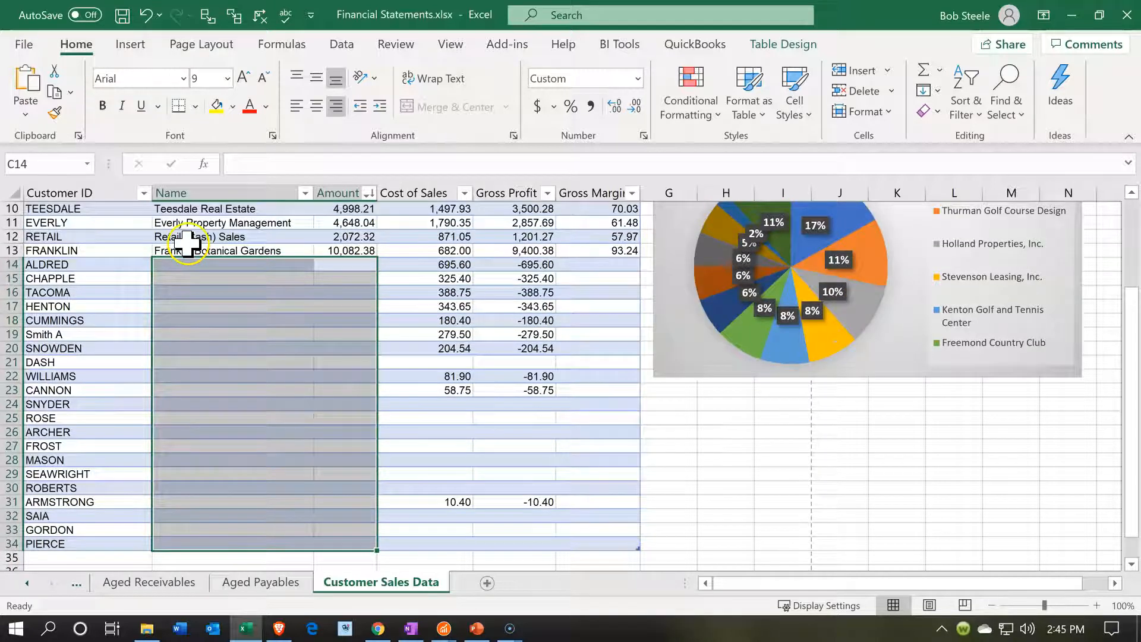
Rename the customer in cell B13 to Other
{"action": "left_click", "coordinate": [189, 242]}
{"action": "key", "text": "Left"}
{"action": "key", "text": "Down"}
{"action": "key", "text": "Down"}
{"action": "key", "text": "Right"}
{"action": "key", "text": "Up"}
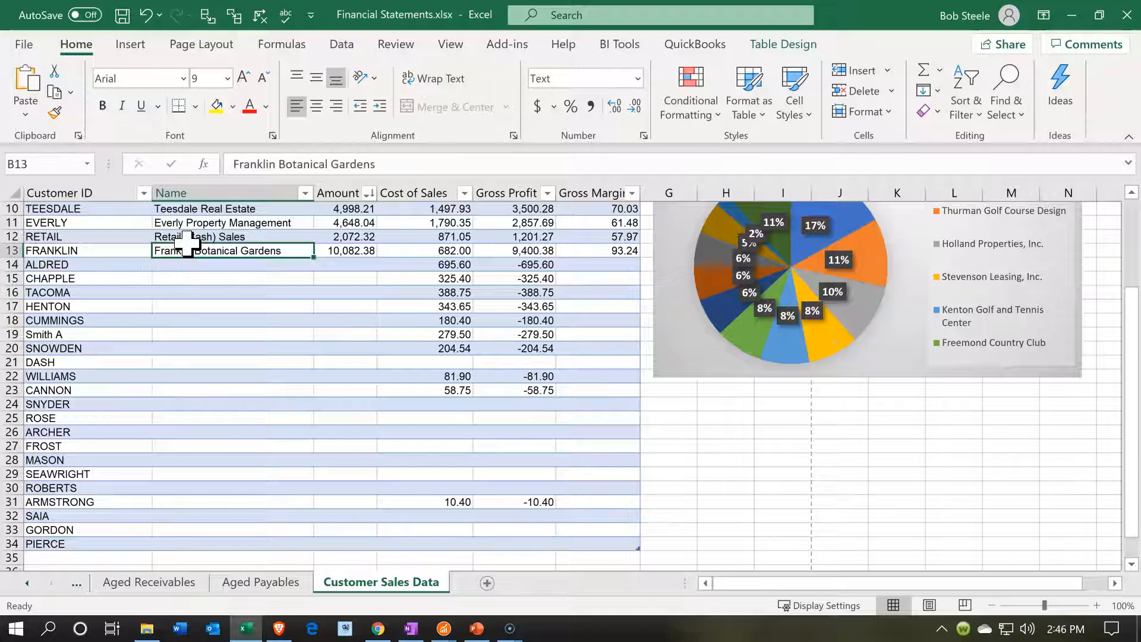
{"action": "type", "text": "Other"}
{"action": "key", "text": "Return"}
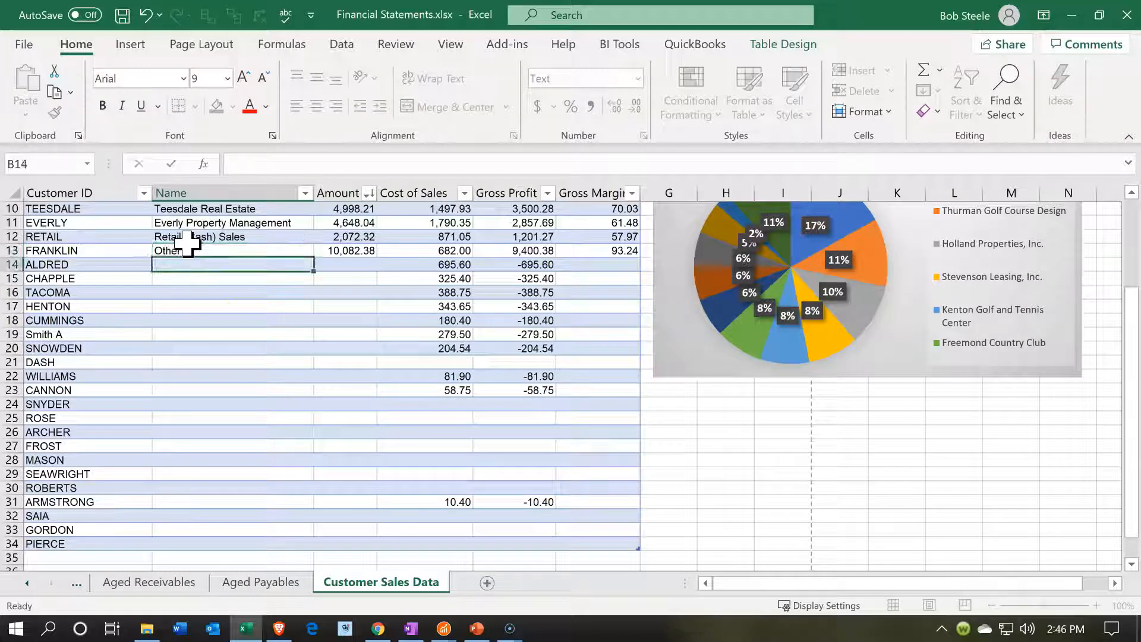
Select the Name and Amount range B1:C13 for charting and delete the existing pie chart
{"action": "scroll", "coordinate": [234, 370], "scroll_direction": "up", "scroll_amount": 3}
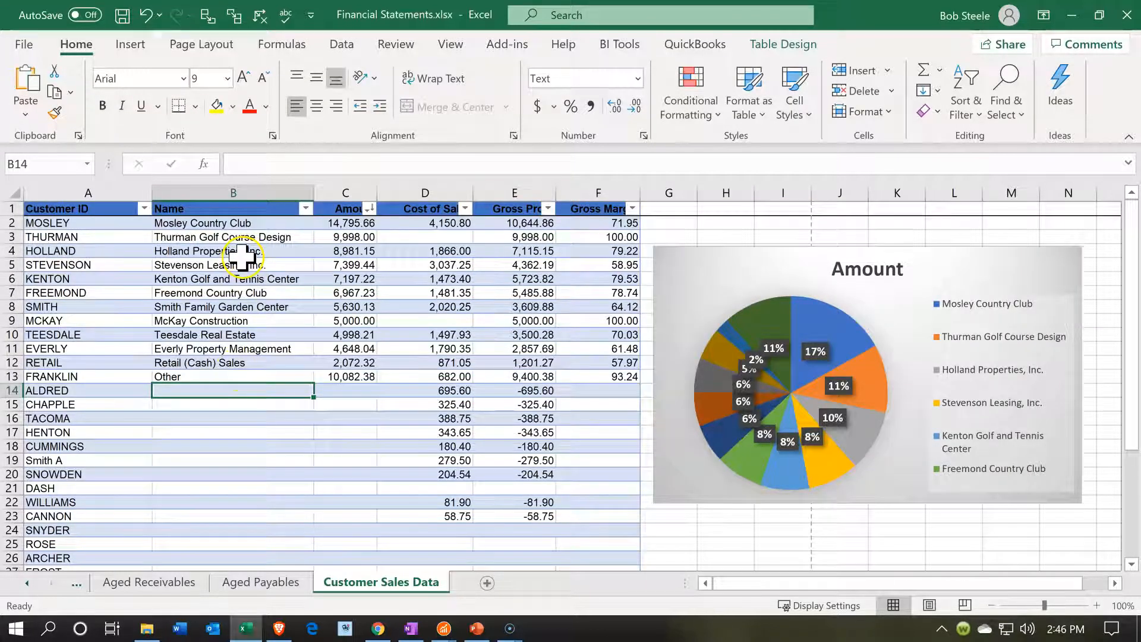
{"action": "left_click_drag", "start_coordinate": [220, 215], "coordinate": [352, 380]}
{"action": "left_click", "coordinate": [723, 291]}
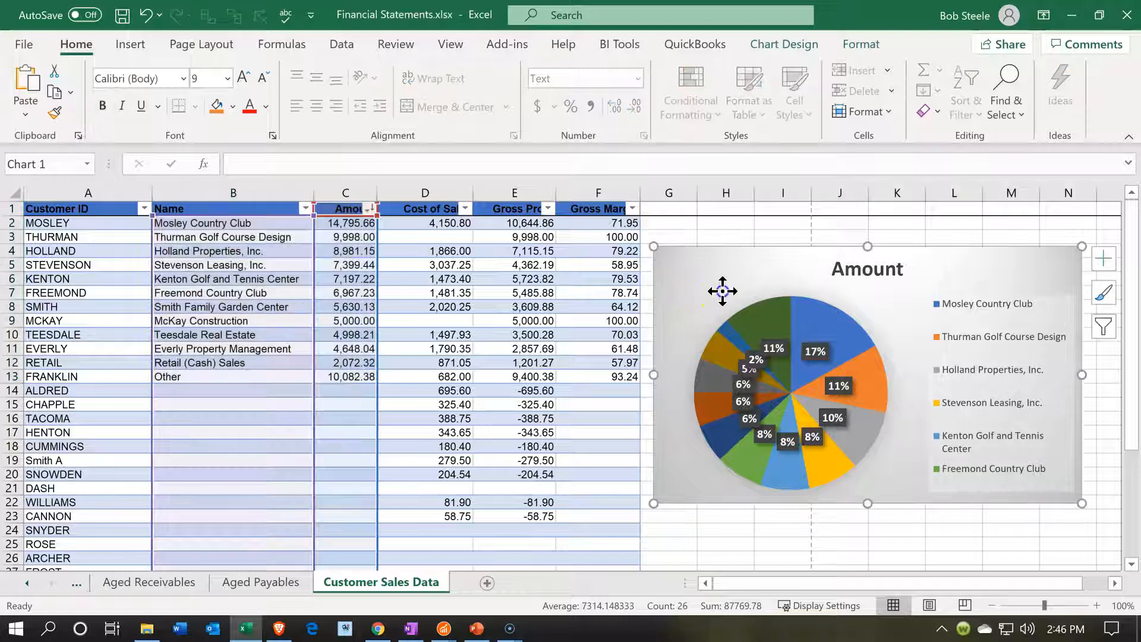
{"action": "key", "text": "Delete"}
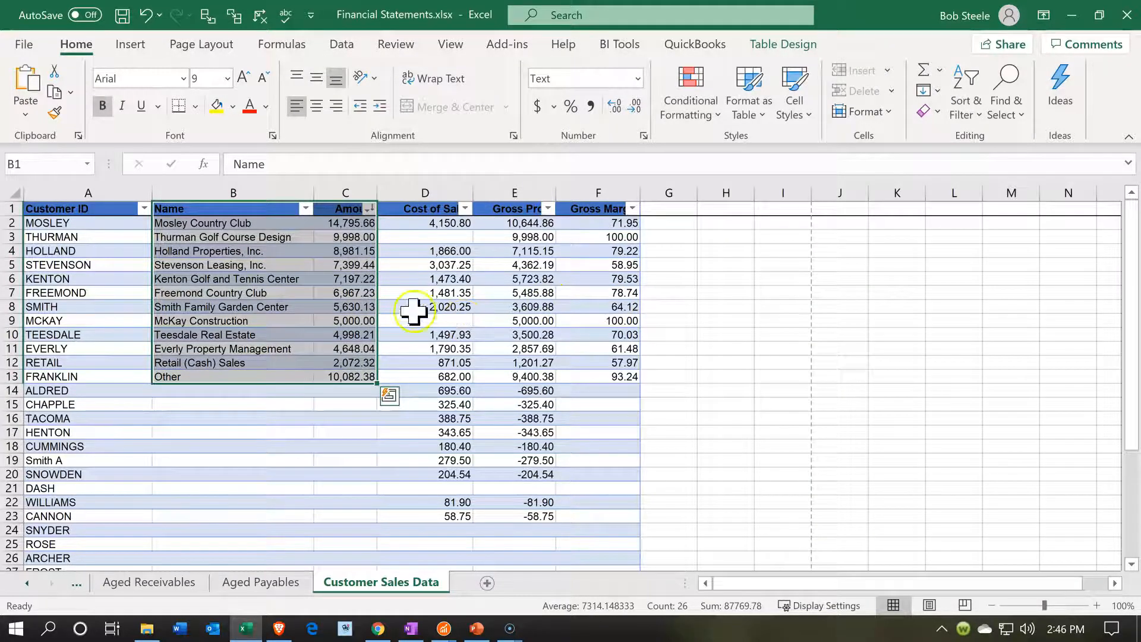
Insert a 2-D pie chart of B1:C13 beside the table and apply the third chart style, with grey background and percentage labels
{"action": "left_click", "coordinate": [121, 46]}
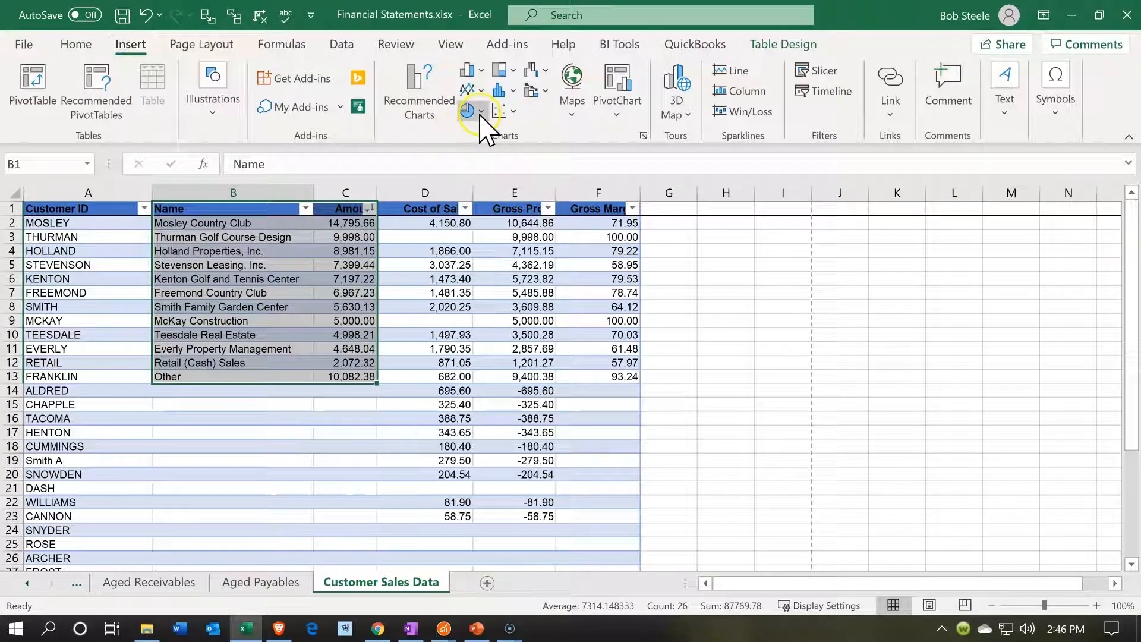
{"action": "left_click", "coordinate": [475, 113]}
{"action": "left_click", "coordinate": [484, 173]}
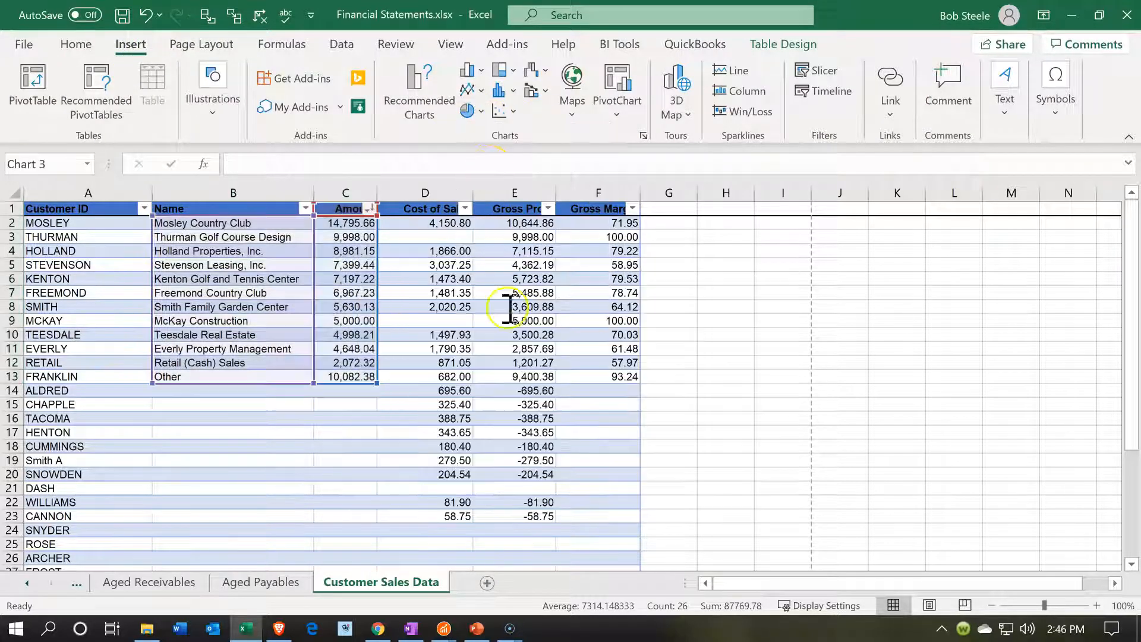
{"action": "left_click_drag", "start_coordinate": [461, 311], "coordinate": [779, 267]}
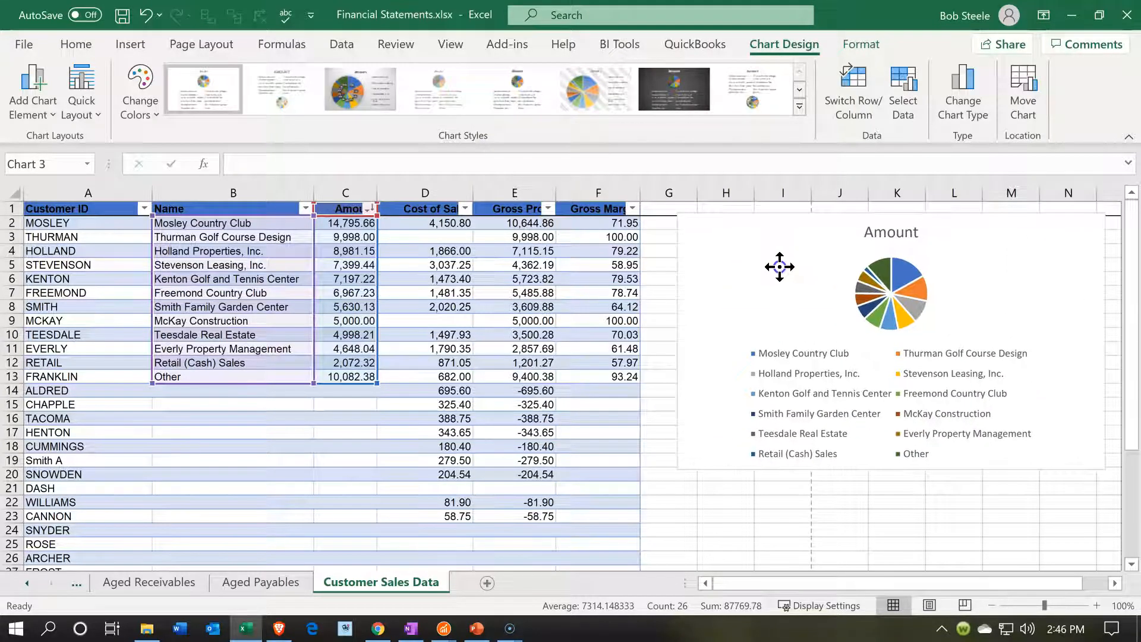
{"action": "left_click", "coordinate": [360, 95]}
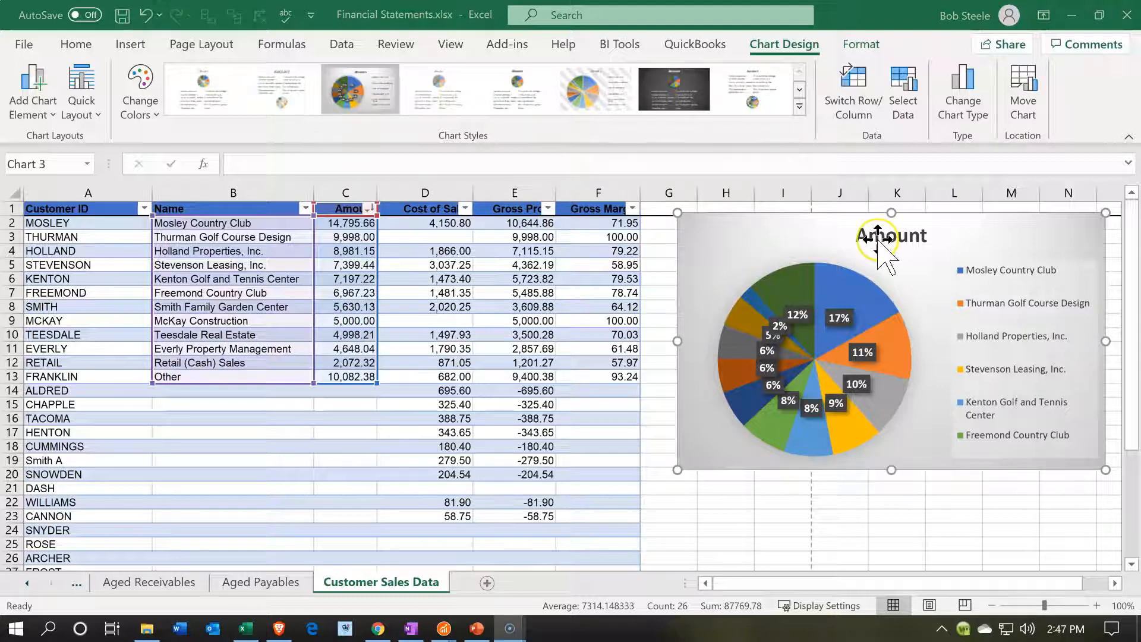
Change the pie chart's title to "Sales By Customer"
{"action": "left_click", "coordinate": [879, 238]}
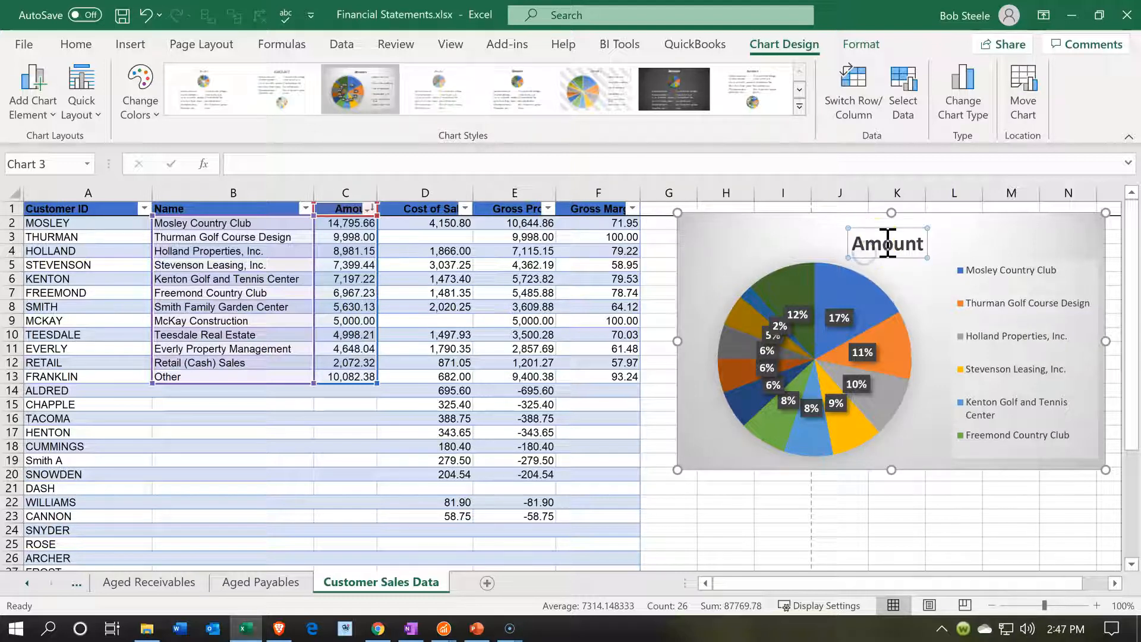
{"action": "left_click_drag", "start_coordinate": [880, 245], "coordinate": [956, 239]}
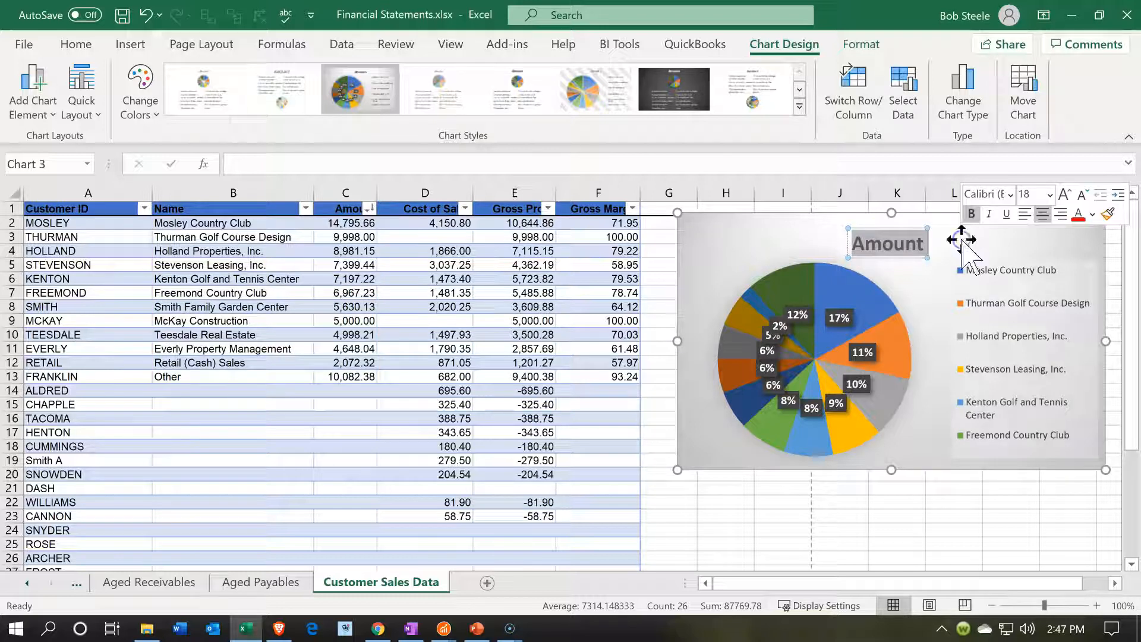
{"action": "type", "text": "Sales Byb C"}
{"action": "key", "text": "BackSpace"}
{"action": "key", "text": "BackSpace"}
{"action": "key", "text": "BackSpace"}
{"action": "type", "text": "Customer"}
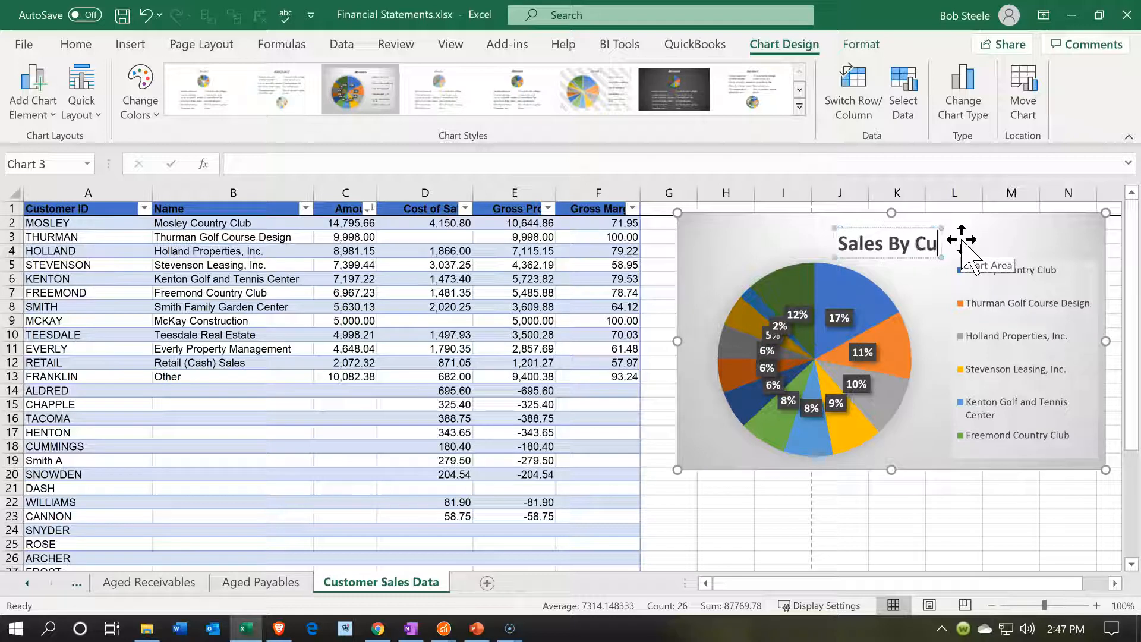
{"action": "left_click", "coordinate": [729, 519]}
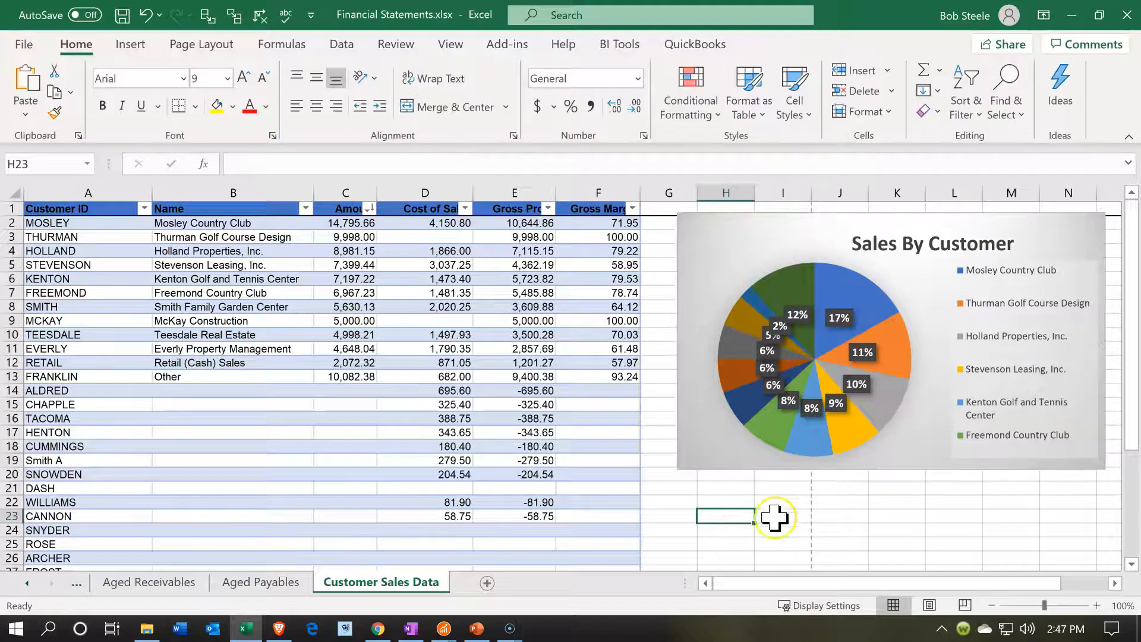
Add a new worksheet after Customer Sales Data and name it "Sales Graphs"
{"action": "left_click", "coordinate": [487, 583]}
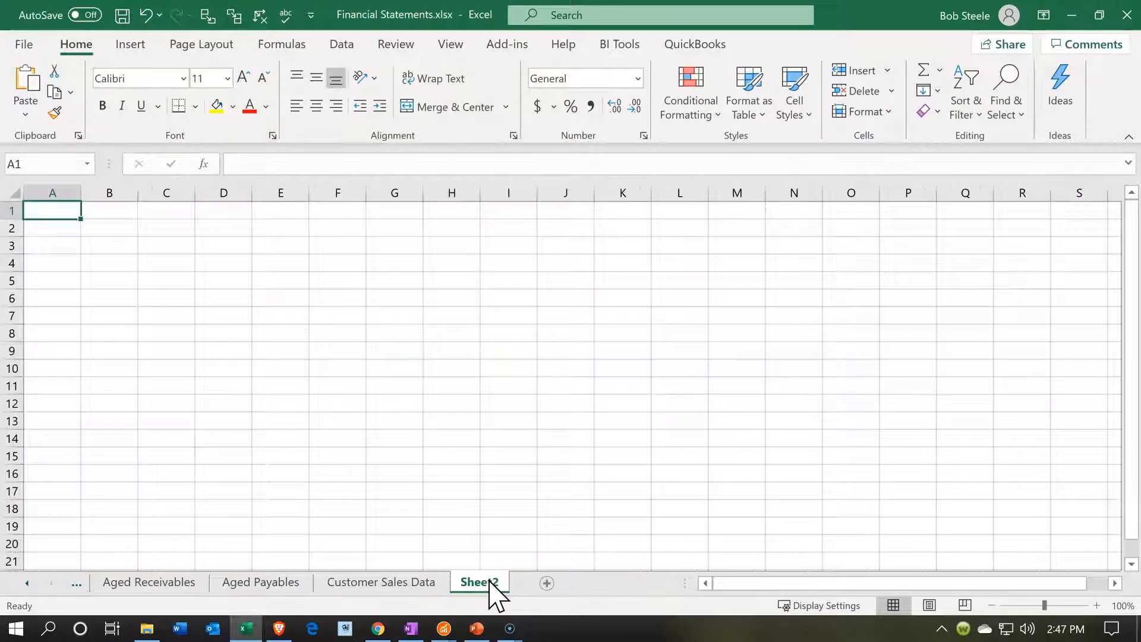
{"action": "double_click", "coordinate": [489, 583]}
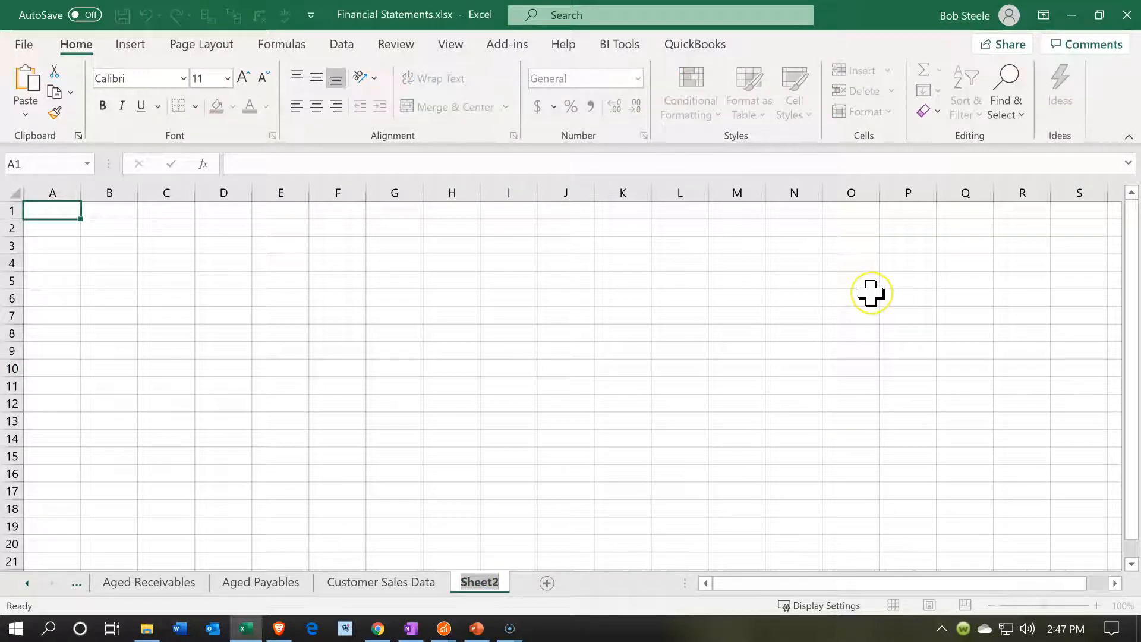
{"action": "type", "text": "Sales Graphs"}
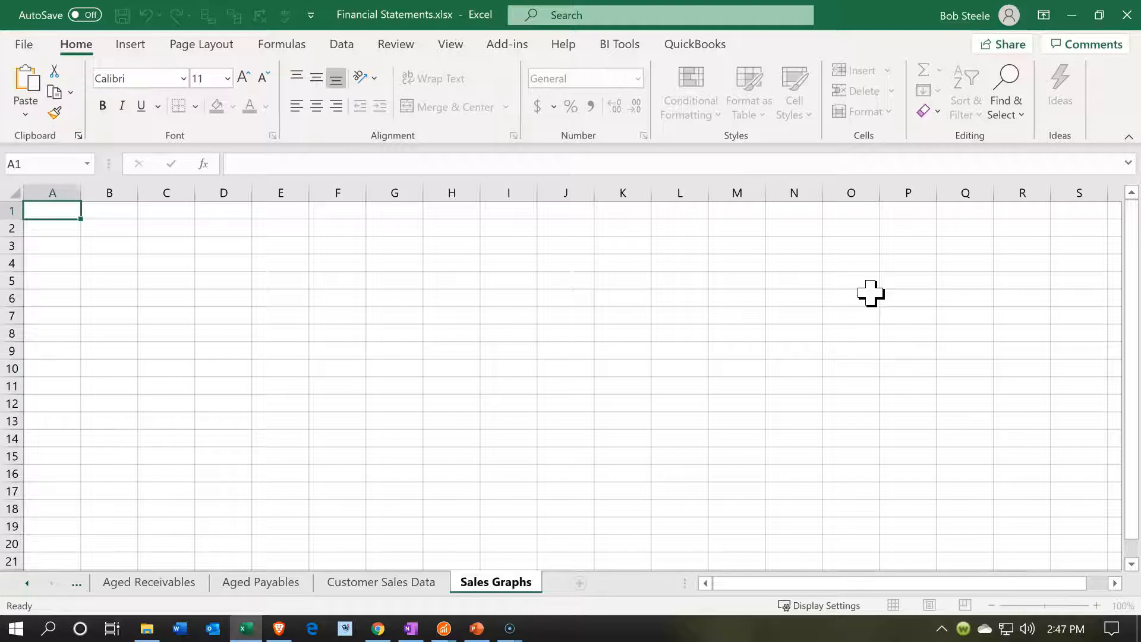
{"action": "left_click", "coordinate": [871, 292]}
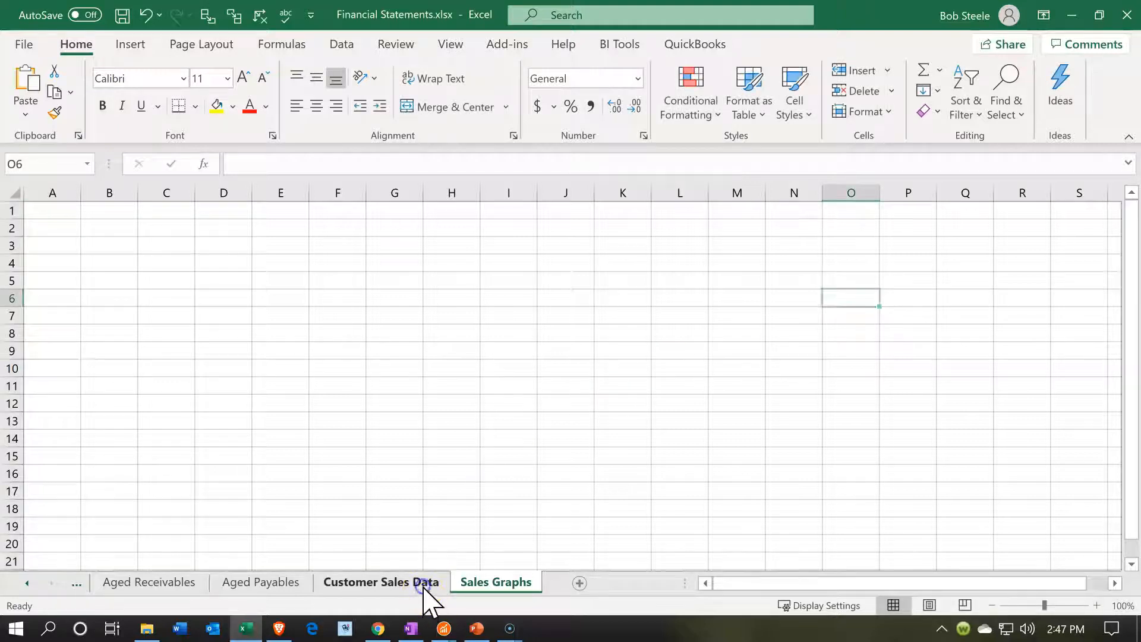
Copy the Sales By Customer pie chart from Customer Sales Data into cell A1 of Sales Graphs
{"action": "left_click", "coordinate": [423, 586]}
{"action": "left_click", "coordinate": [725, 251]}
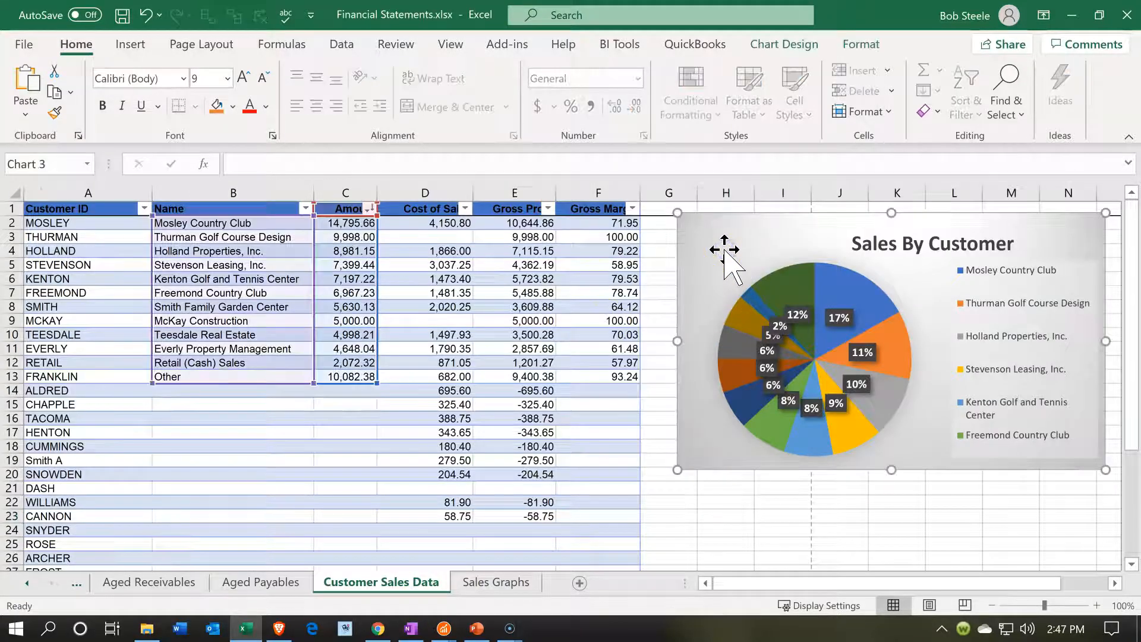
{"action": "left_click", "coordinate": [475, 583]}
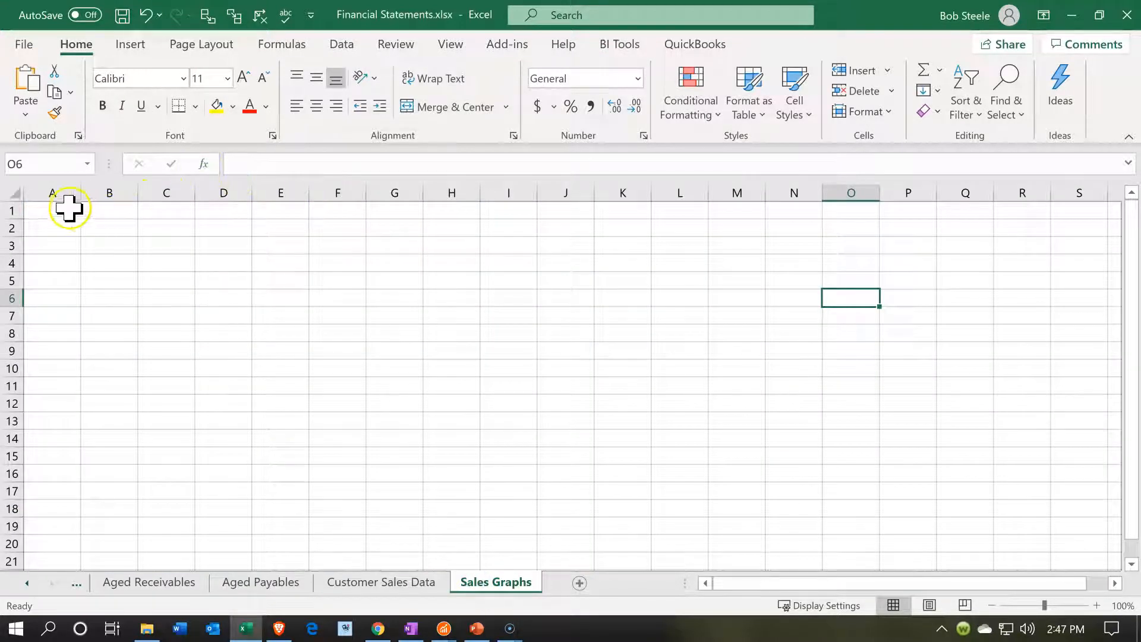
{"action": "left_click", "coordinate": [61, 193]}
{"action": "left_click", "coordinate": [56, 213]}
{"action": "key", "text": "ctrl+v"}
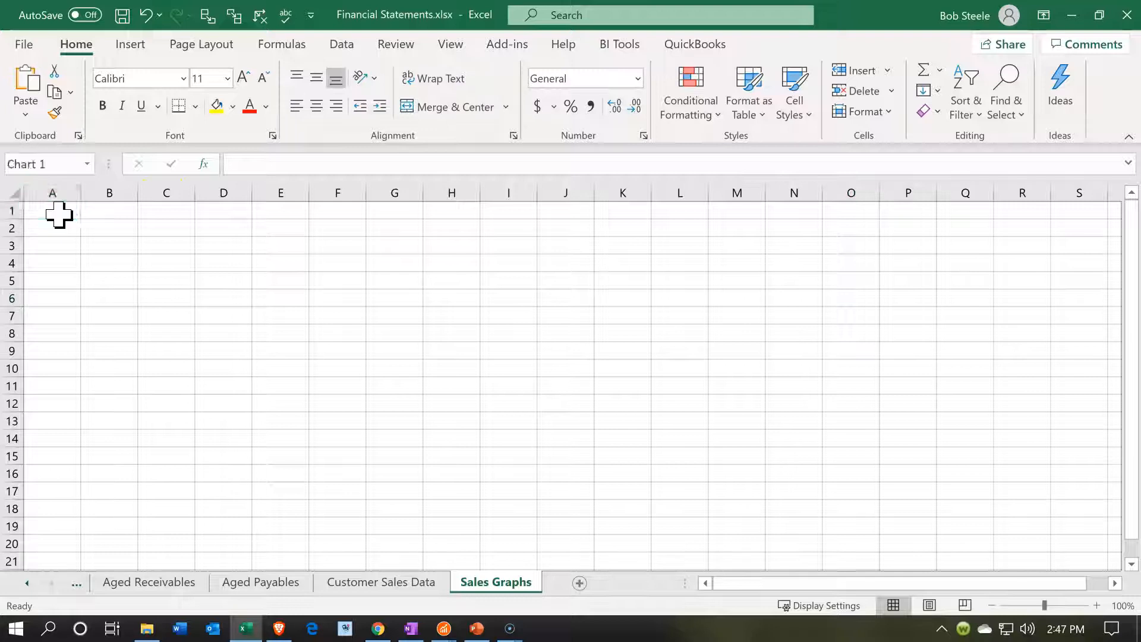
{"action": "left_click", "coordinate": [394, 583]}
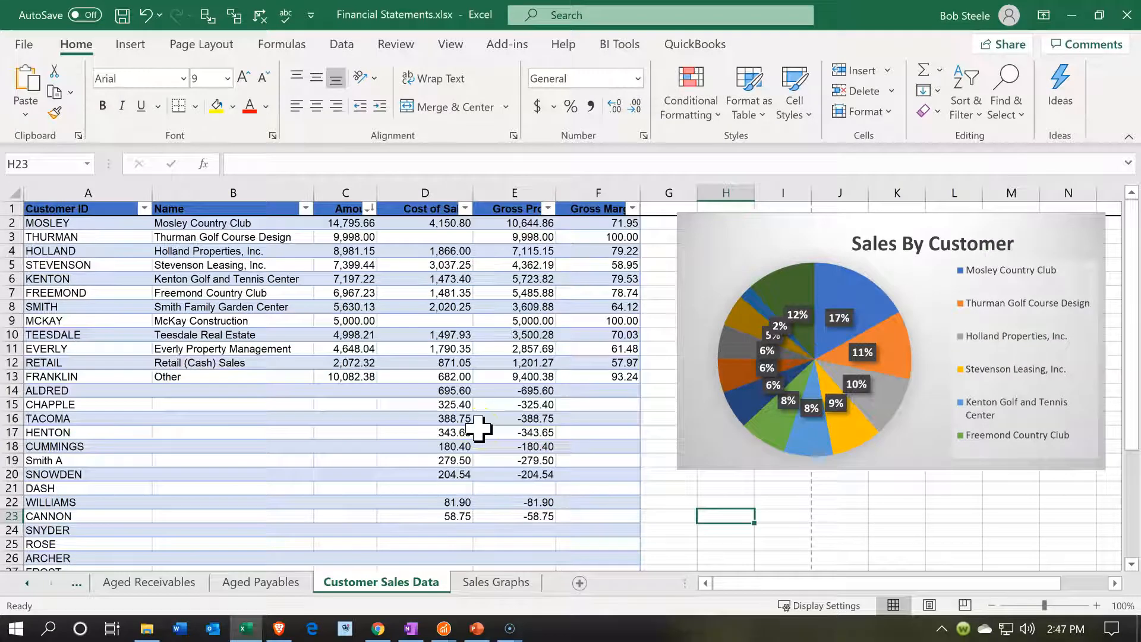
{"action": "left_click", "coordinate": [283, 457]}
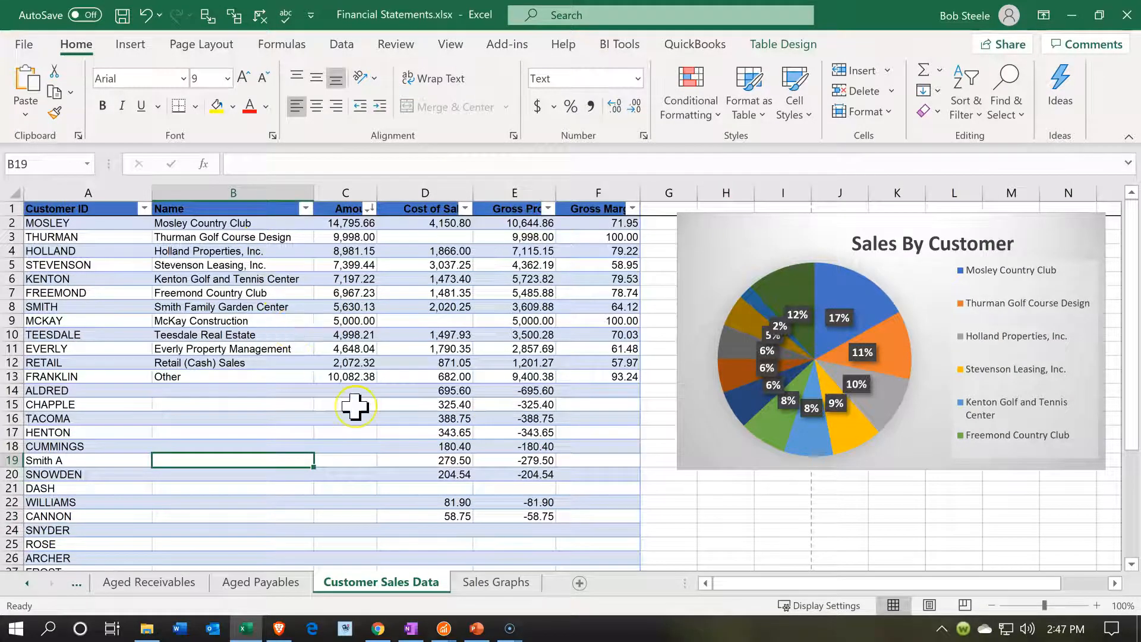
{"action": "left_click", "coordinate": [493, 581]}
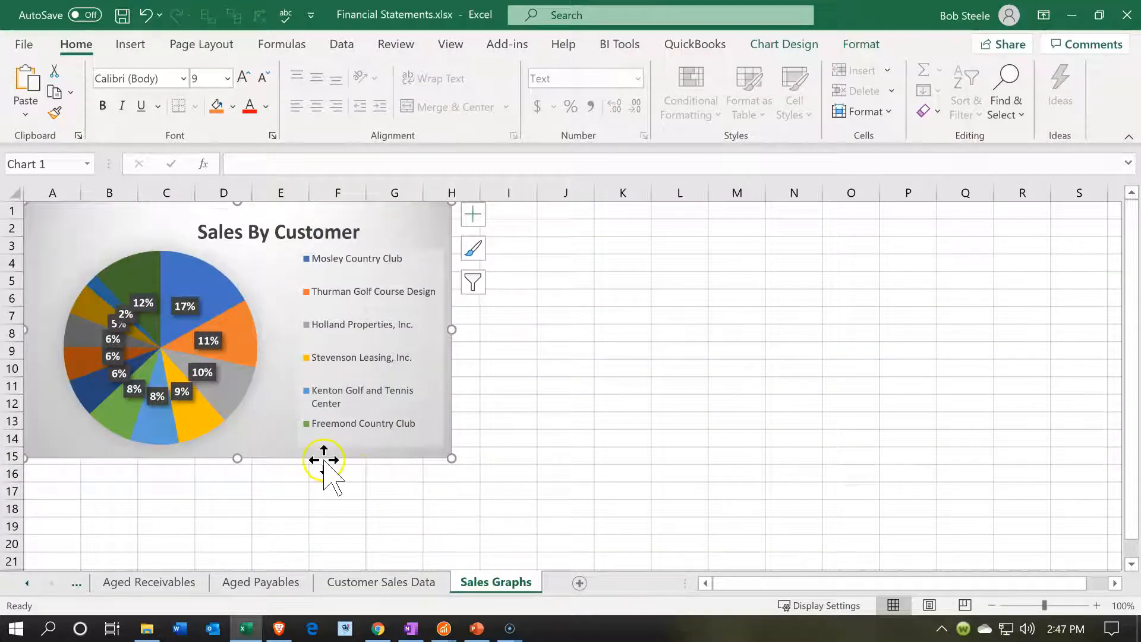
Copy the Sales Graphs pie chart and paste it as a picture at A17, below the original
{"action": "right_click", "coordinate": [282, 417]}
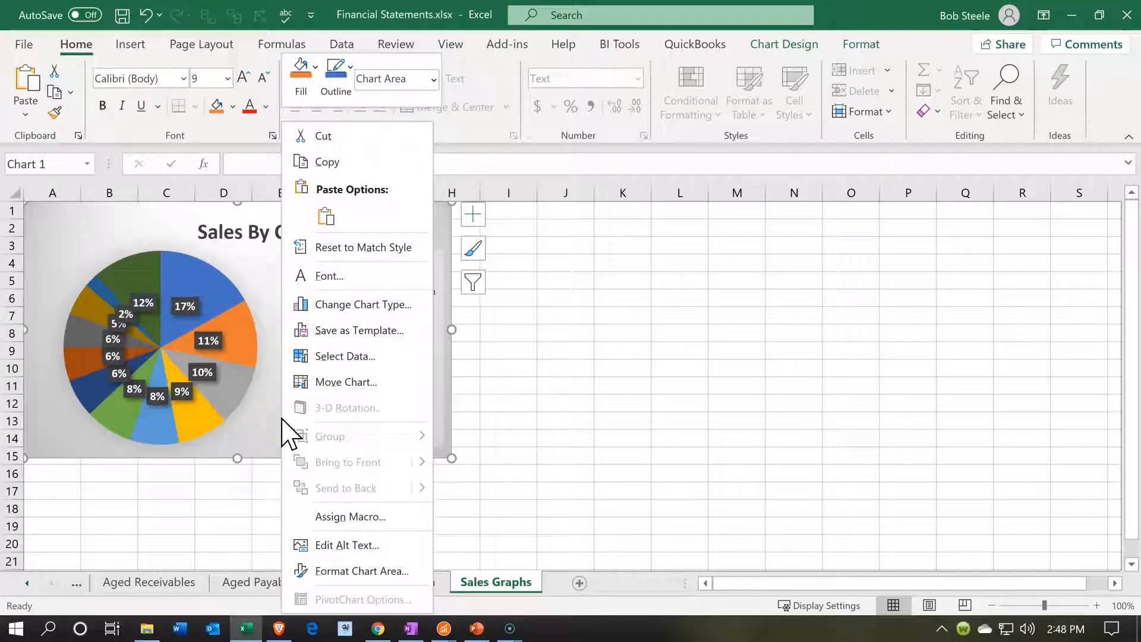
{"action": "left_click", "coordinate": [333, 167]}
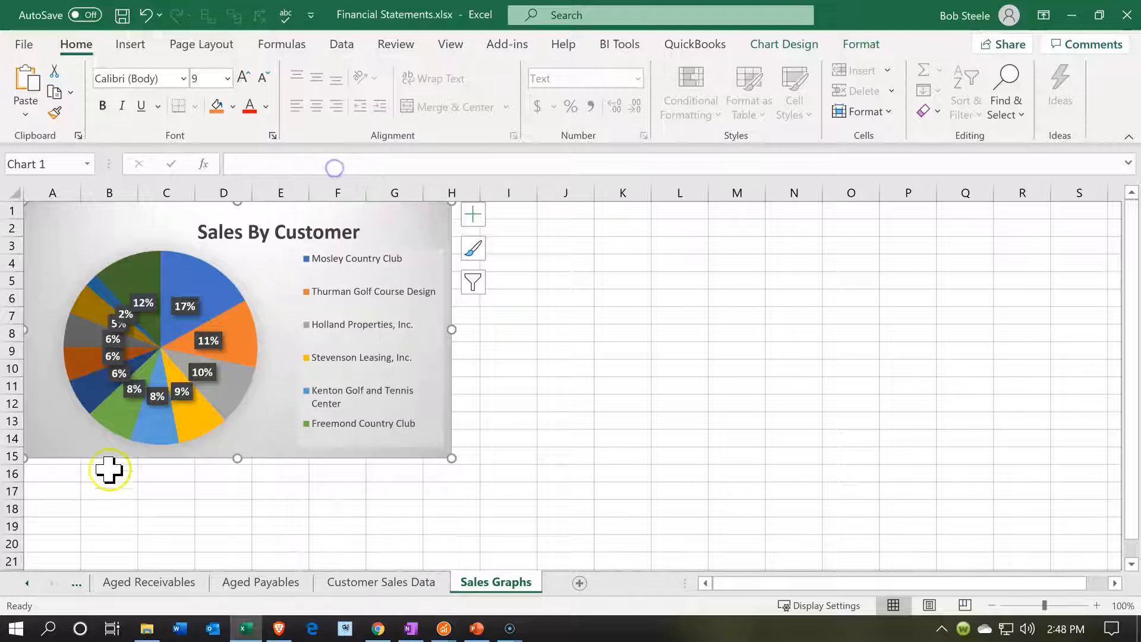
{"action": "left_click", "coordinate": [64, 484]}
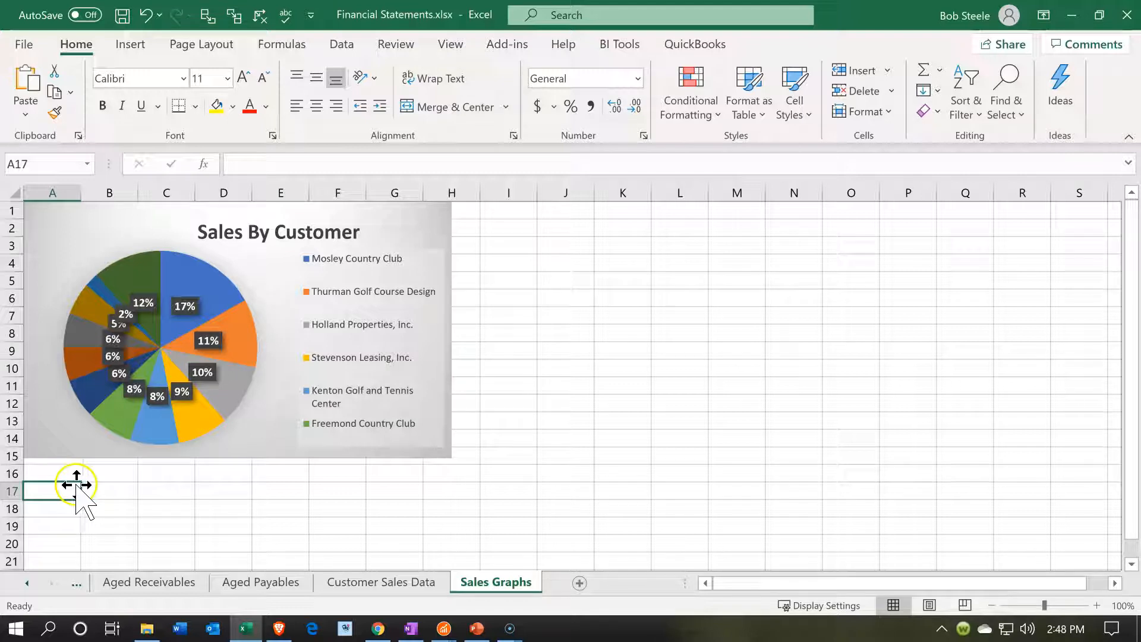
{"action": "right_click", "coordinate": [64, 490]}
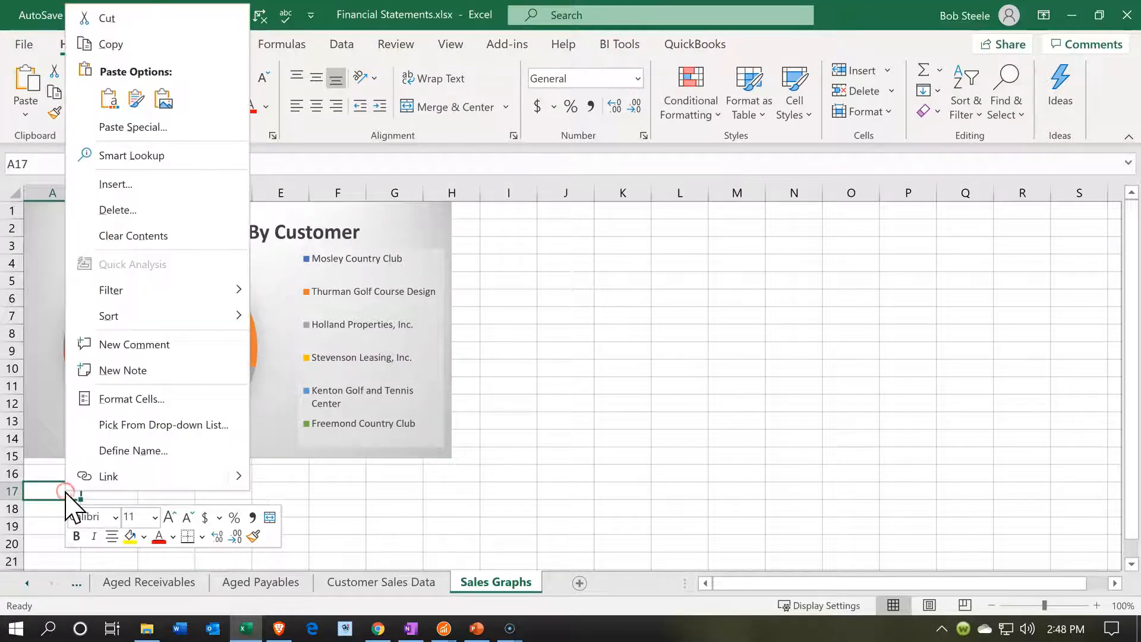
{"action": "left_click", "coordinate": [177, 106]}
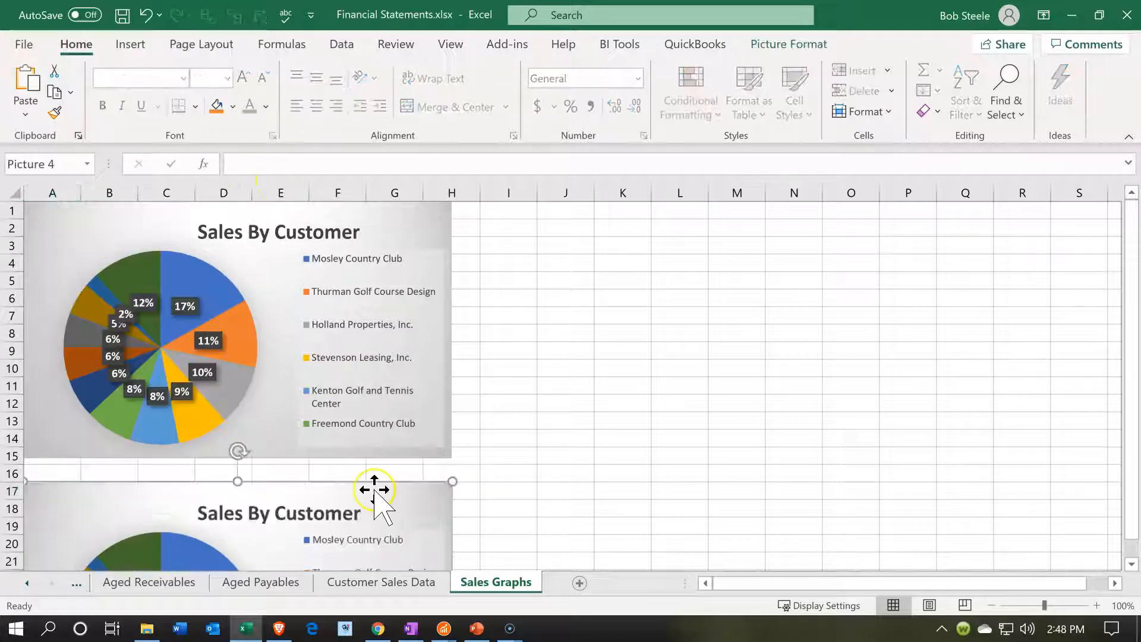
{"action": "scroll", "coordinate": [374, 487], "scroll_direction": "down", "scroll_amount": 4}
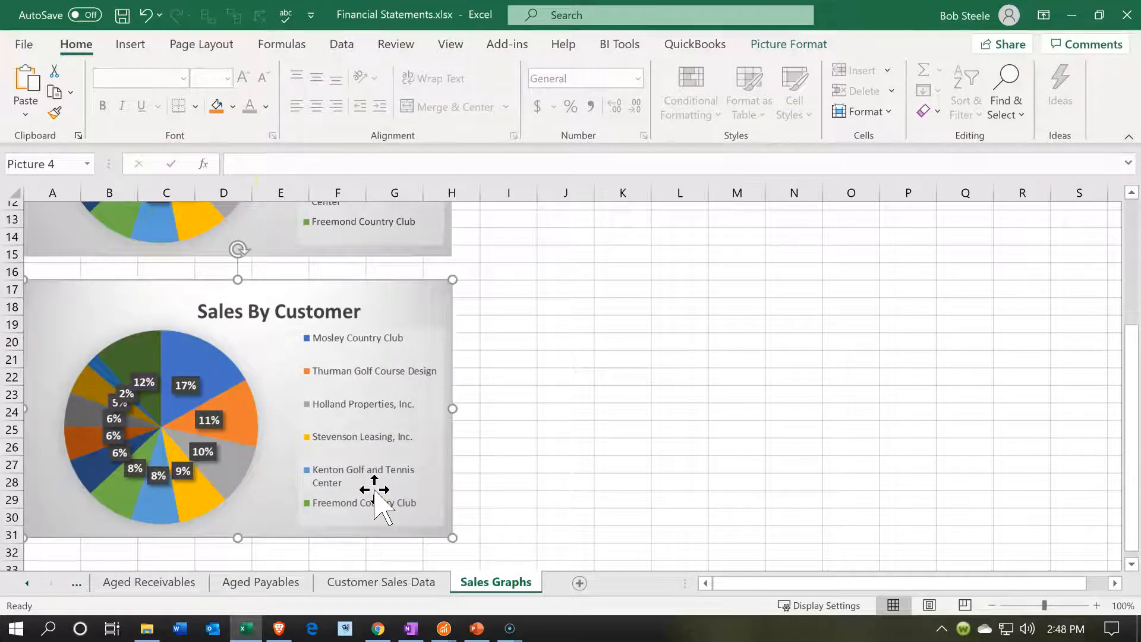
{"action": "scroll", "coordinate": [356, 451], "scroll_direction": "down", "scroll_amount": 1}
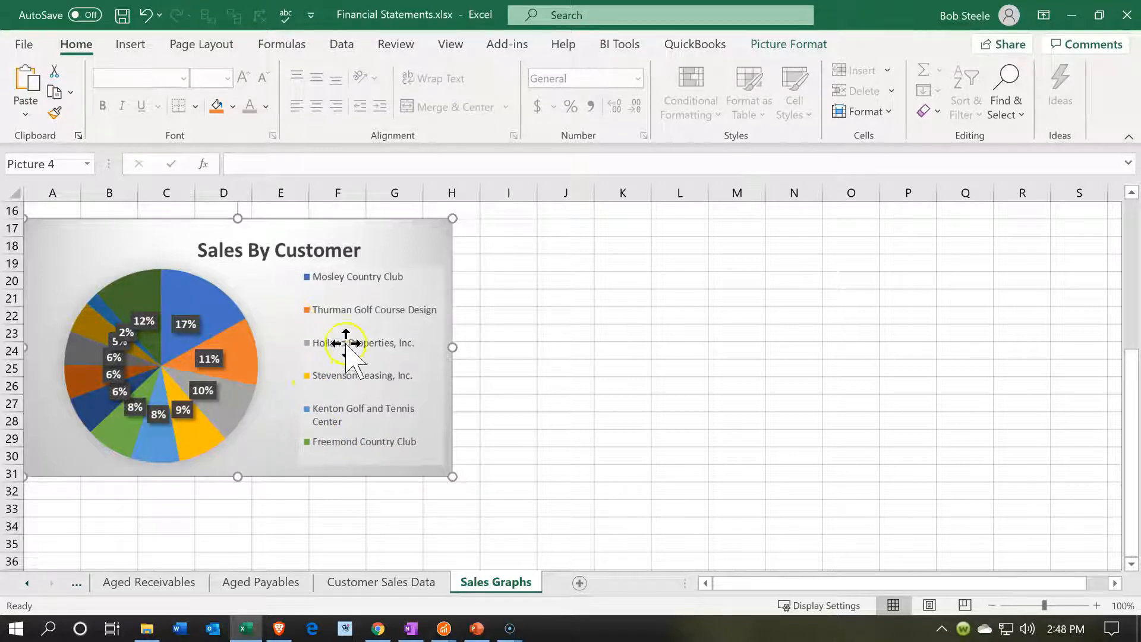
Remove the background of the pasted chart picture, marking the missing pie slices as areas to keep
{"action": "left_click", "coordinate": [781, 45]}
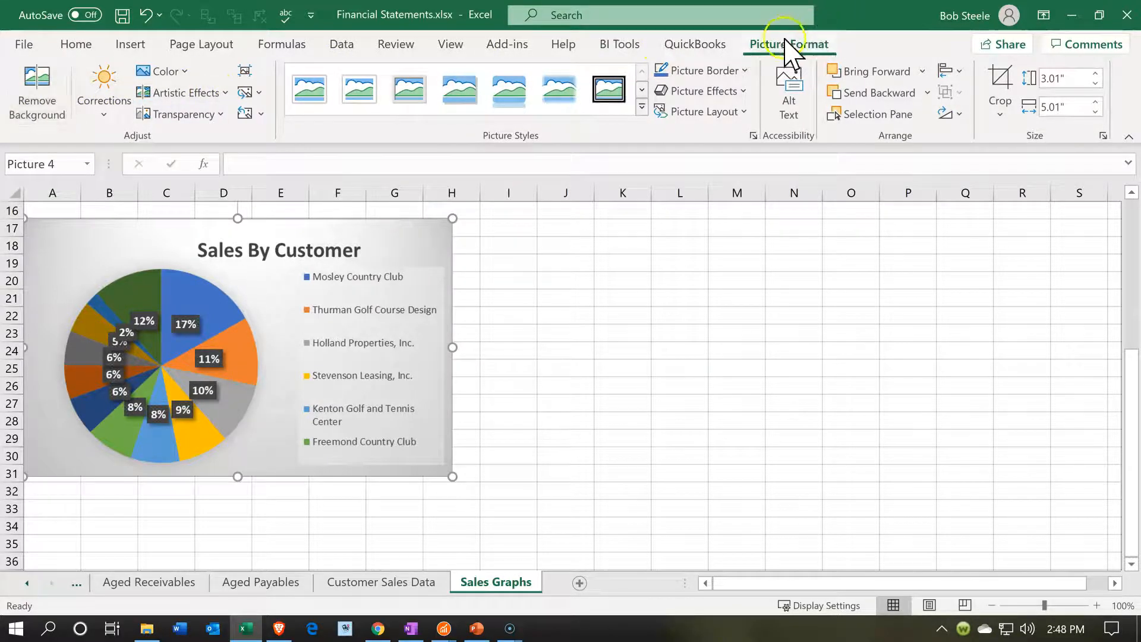
{"action": "left_click", "coordinate": [32, 107]}
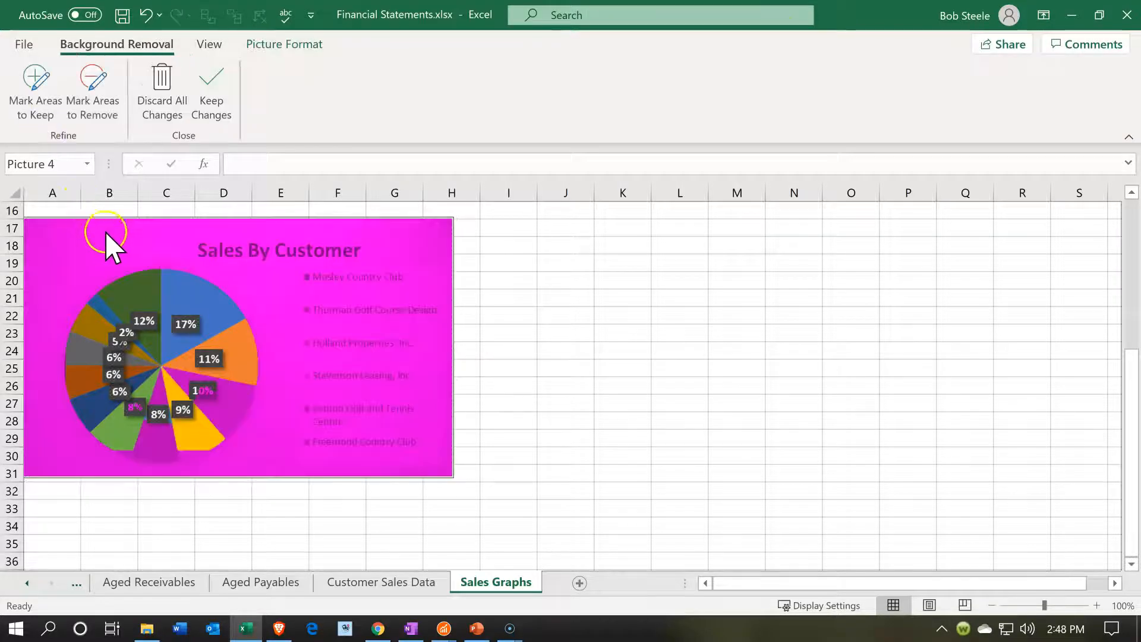
{"action": "left_click", "coordinate": [43, 102]}
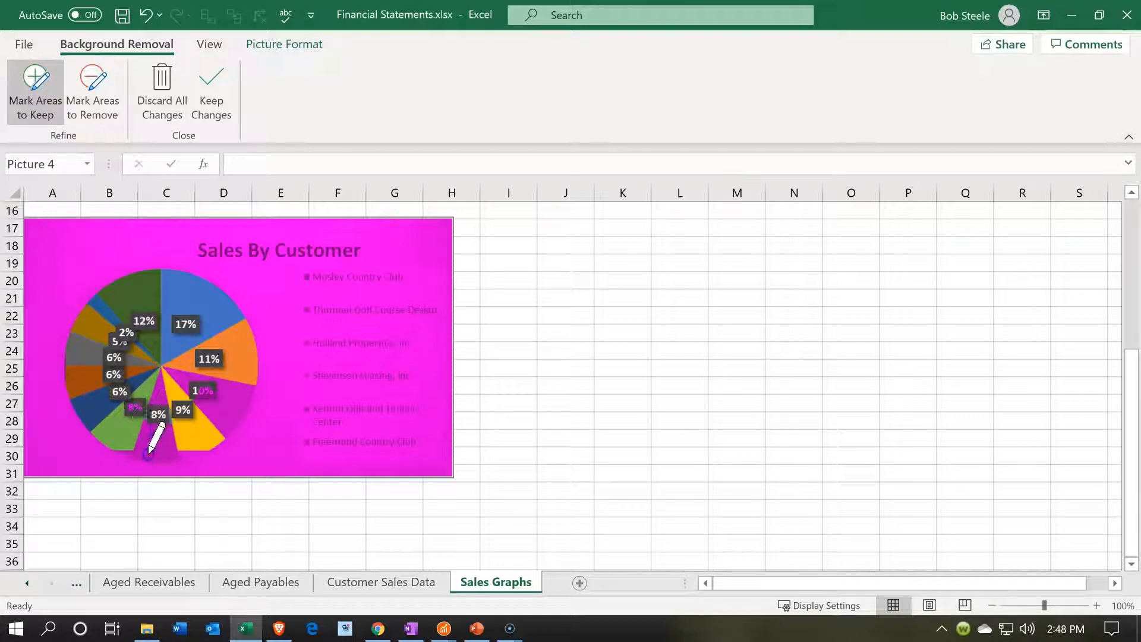
{"action": "left_click_drag", "start_coordinate": [146, 401], "coordinate": [126, 414]}
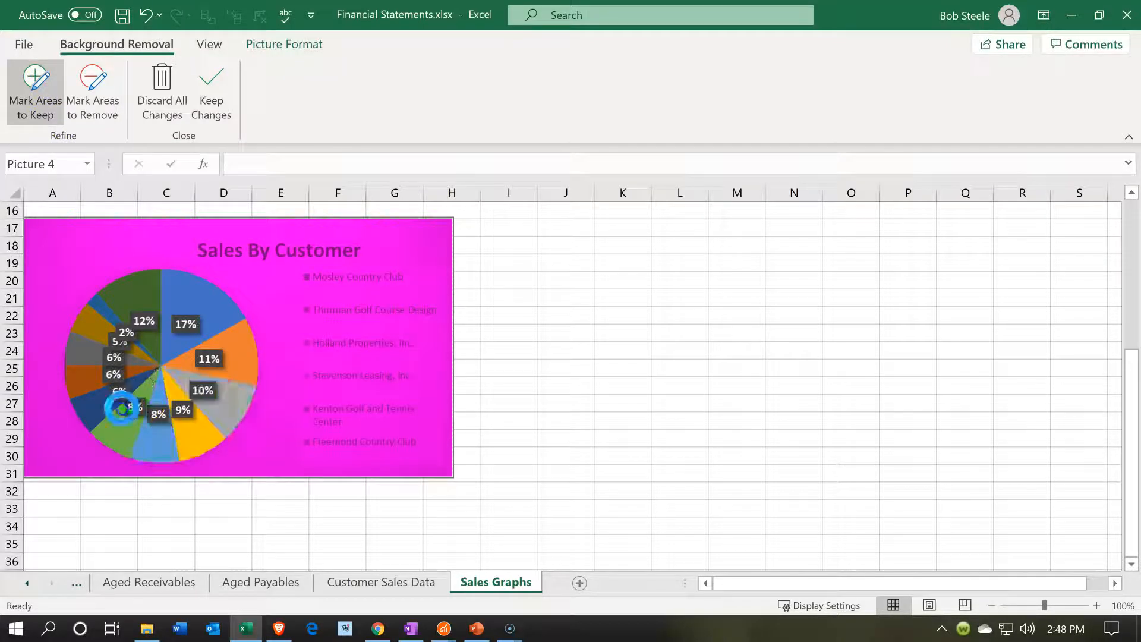
{"action": "left_click", "coordinate": [689, 315]}
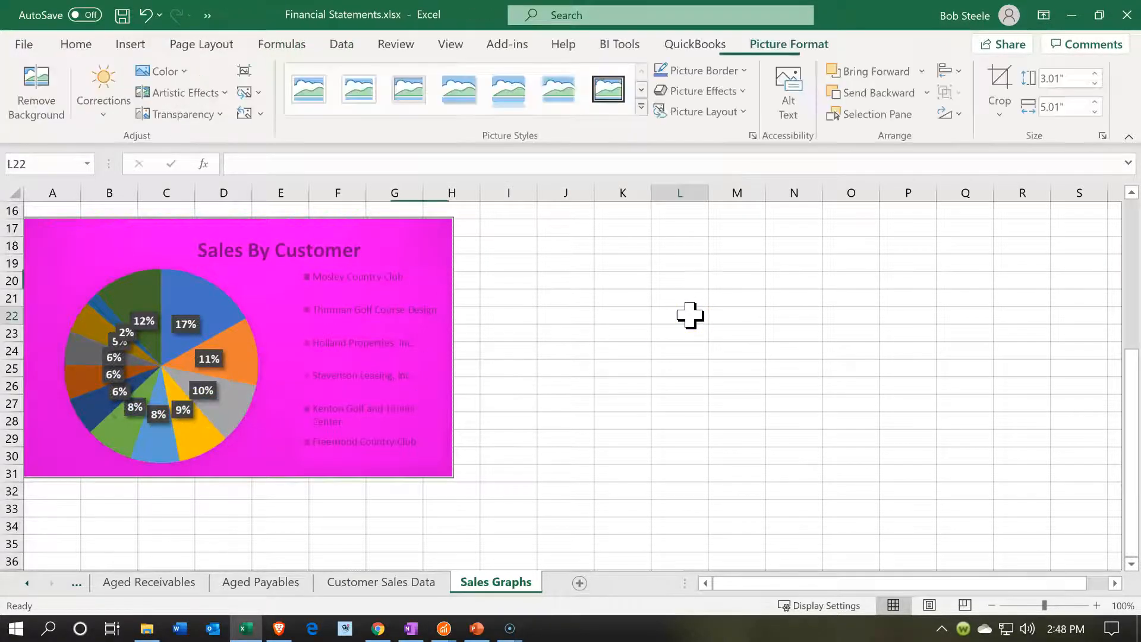
{"action": "scroll", "coordinate": [440, 466], "scroll_direction": "up", "scroll_amount": 4}
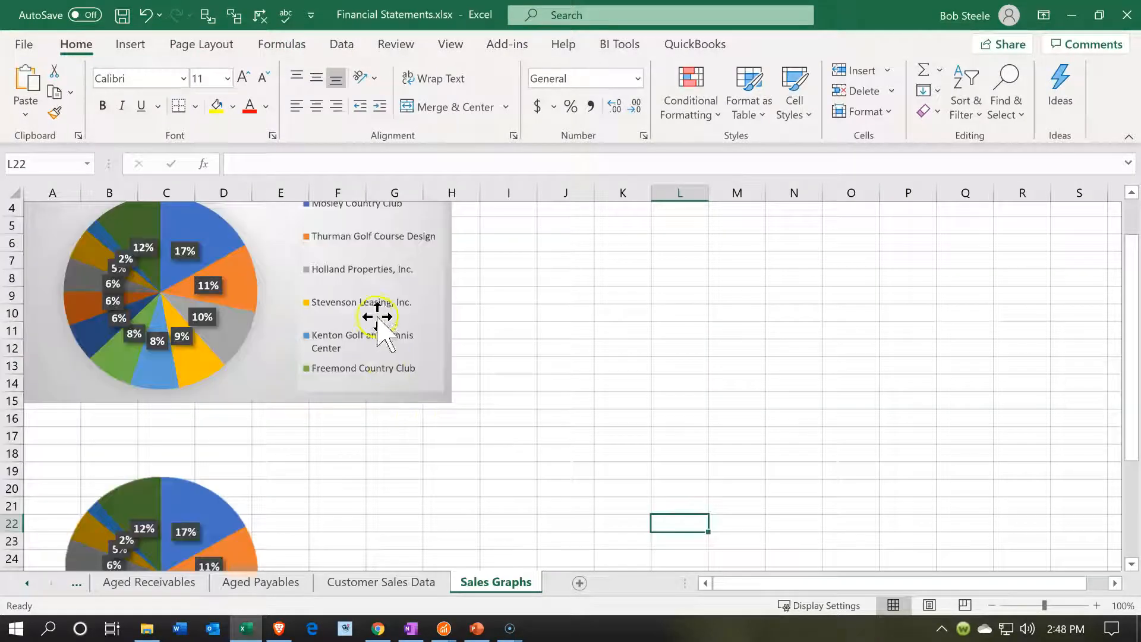
{"action": "left_click", "coordinate": [364, 290]}
{"action": "right_click", "coordinate": [363, 287]}
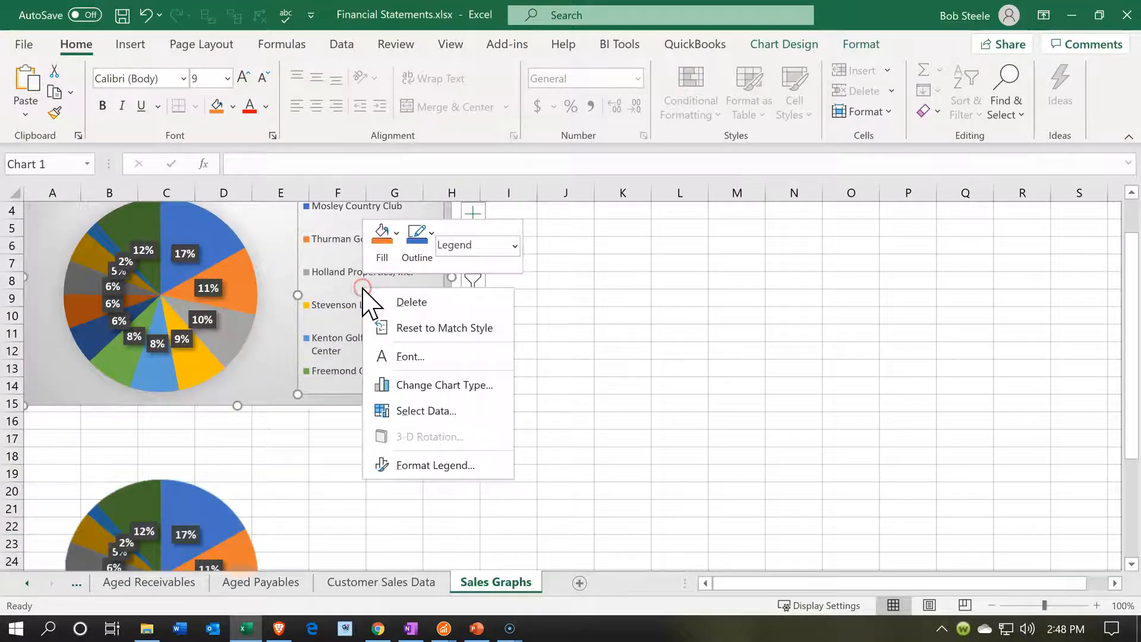
{"action": "key", "text": "Escape"}
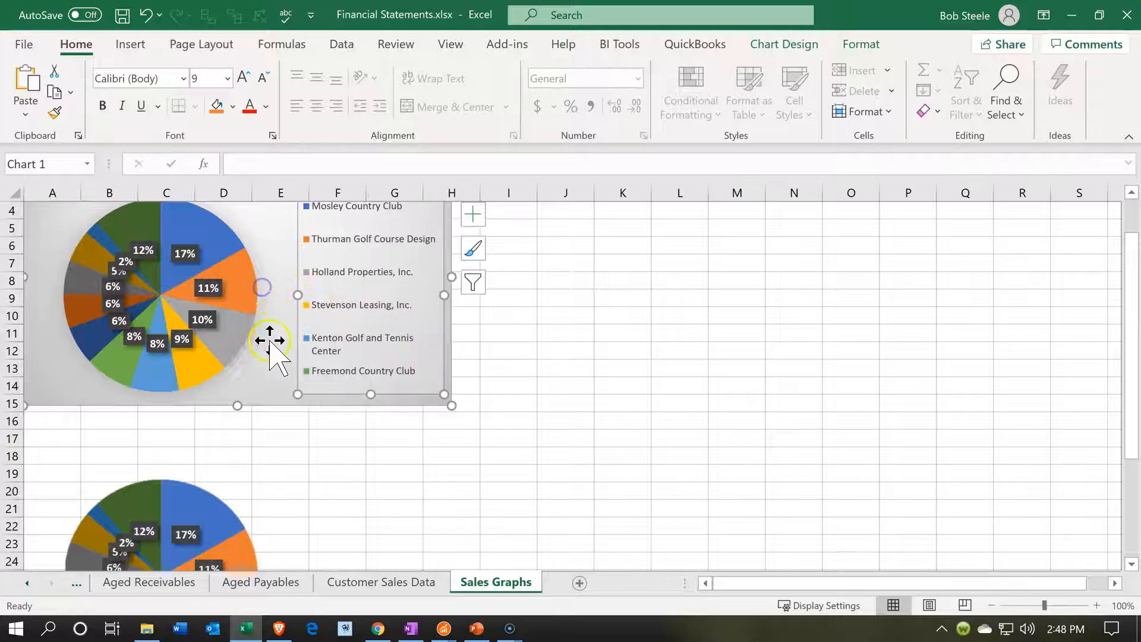
Copy the whole original Sales By Customer chart on the Sales Graphs sheet again
{"action": "left_click", "coordinate": [275, 378]}
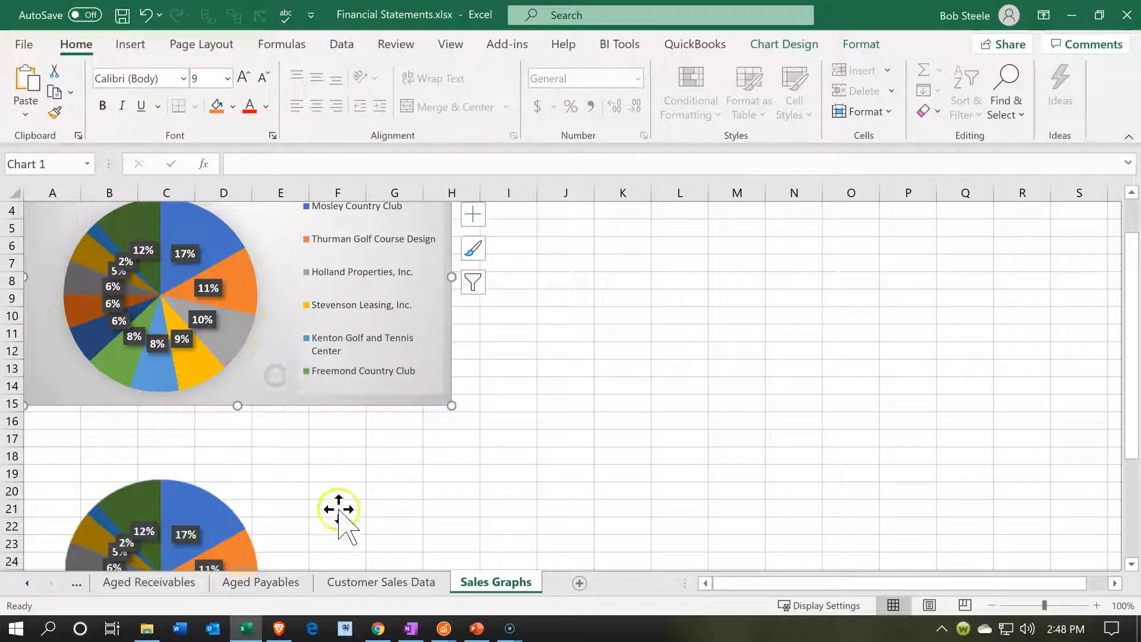
{"action": "right_click", "coordinate": [274, 381]}
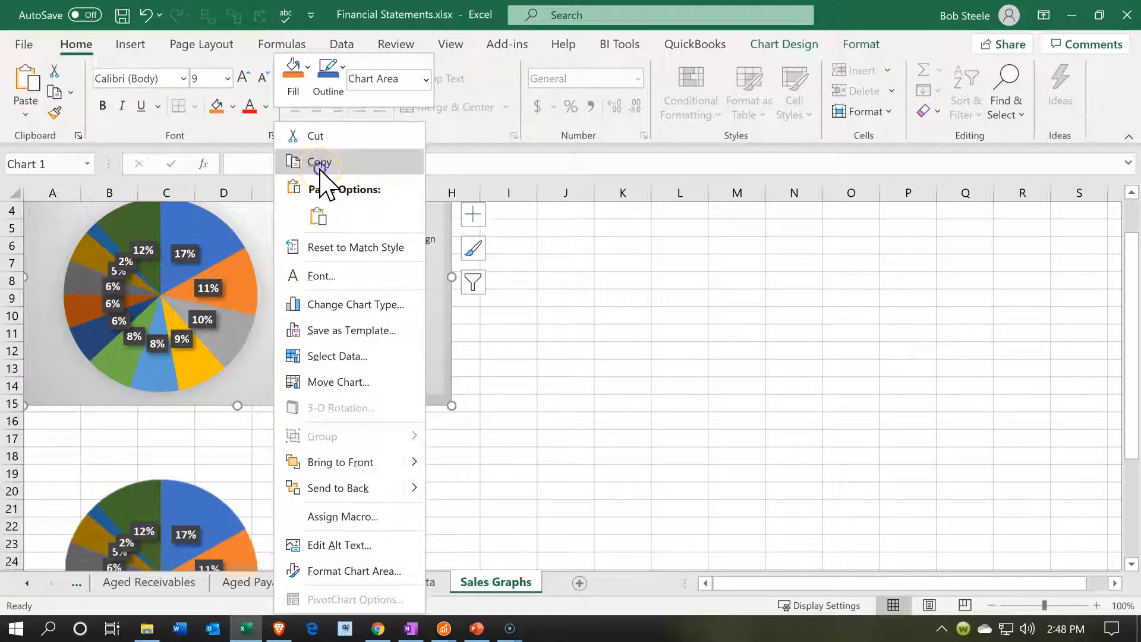
{"action": "left_click", "coordinate": [320, 166]}
{"action": "scroll", "coordinate": [383, 428], "scroll_direction": "down", "scroll_amount": 2}
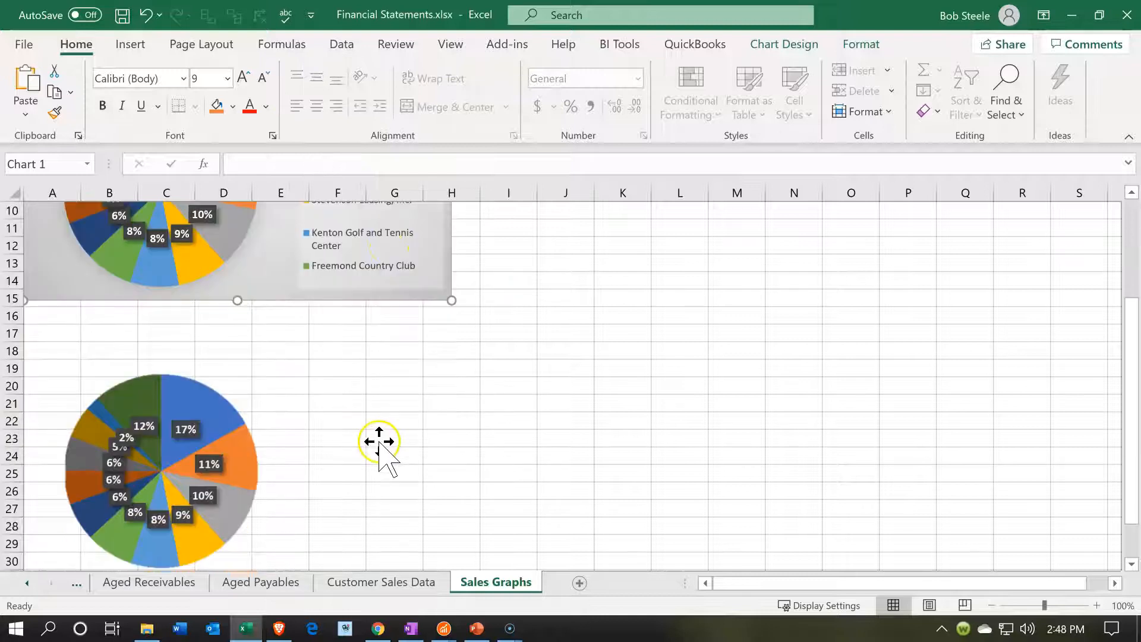
{"action": "left_click", "coordinate": [326, 390]}
{"action": "right_click", "coordinate": [326, 390]}
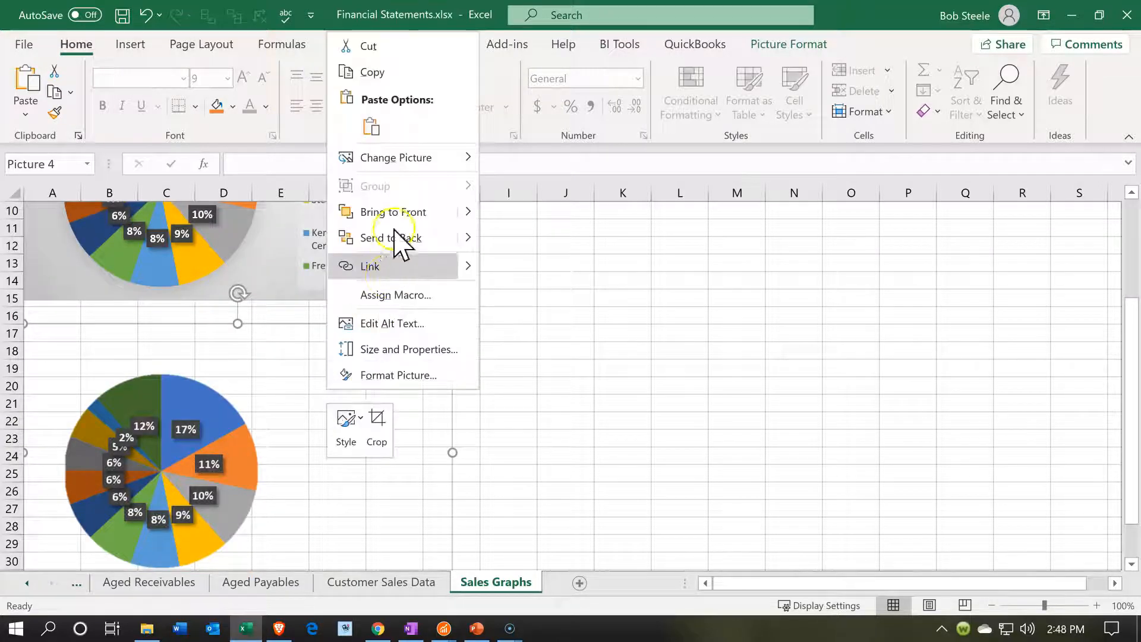
{"action": "left_click", "coordinate": [579, 357]}
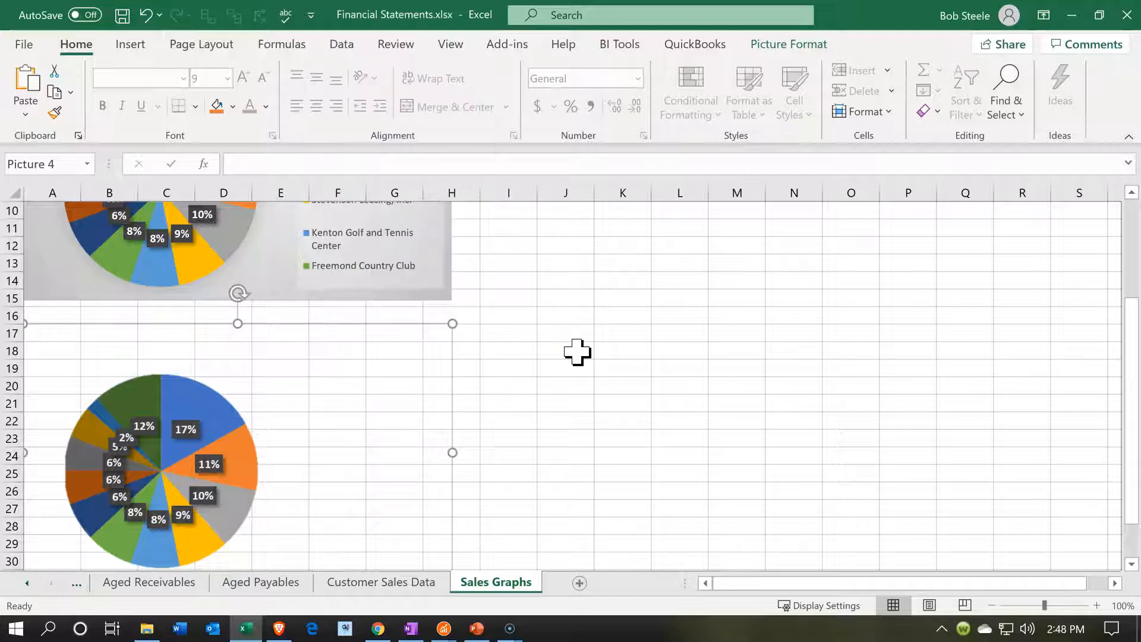
Paste the copied chart as a picture at cell J18
{"action": "left_click", "coordinate": [576, 351]}
{"action": "right_click", "coordinate": [578, 352]}
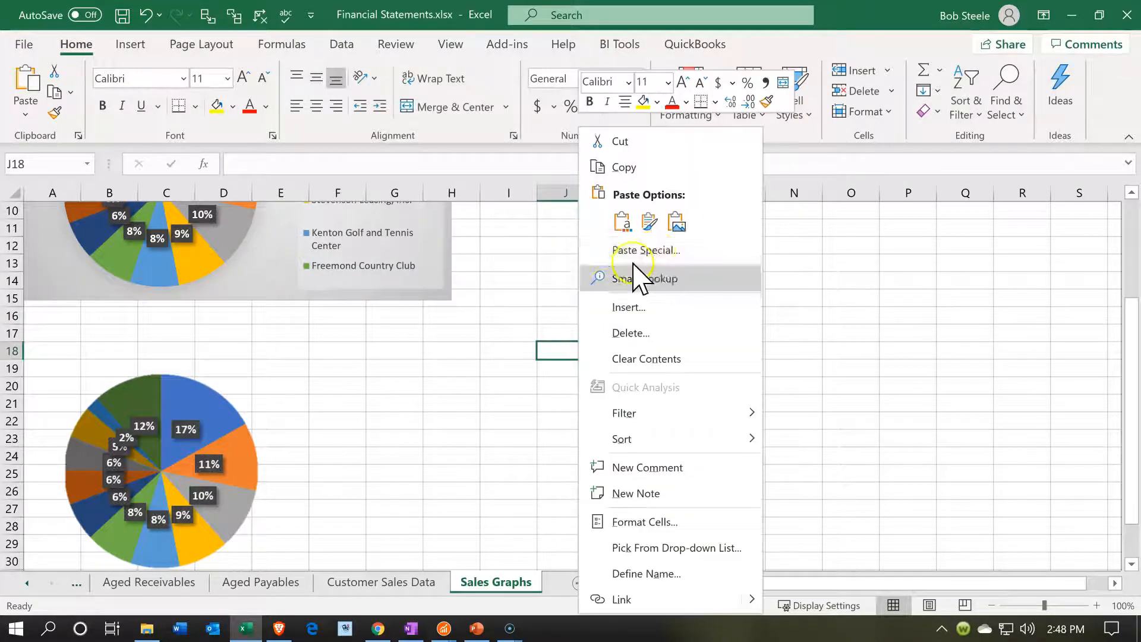
{"action": "left_click", "coordinate": [675, 226]}
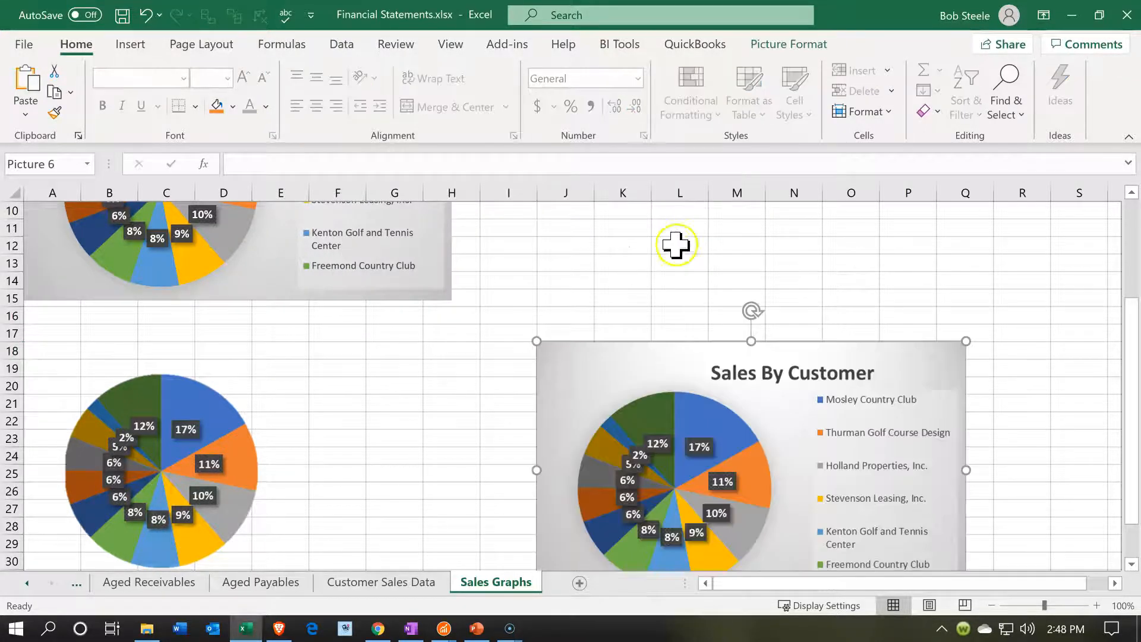
Crop the new chart picture to its legend, about 2.24" high and 1.89" wide, and move it to E28 near the background-free pie
{"action": "left_click", "coordinate": [809, 46]}
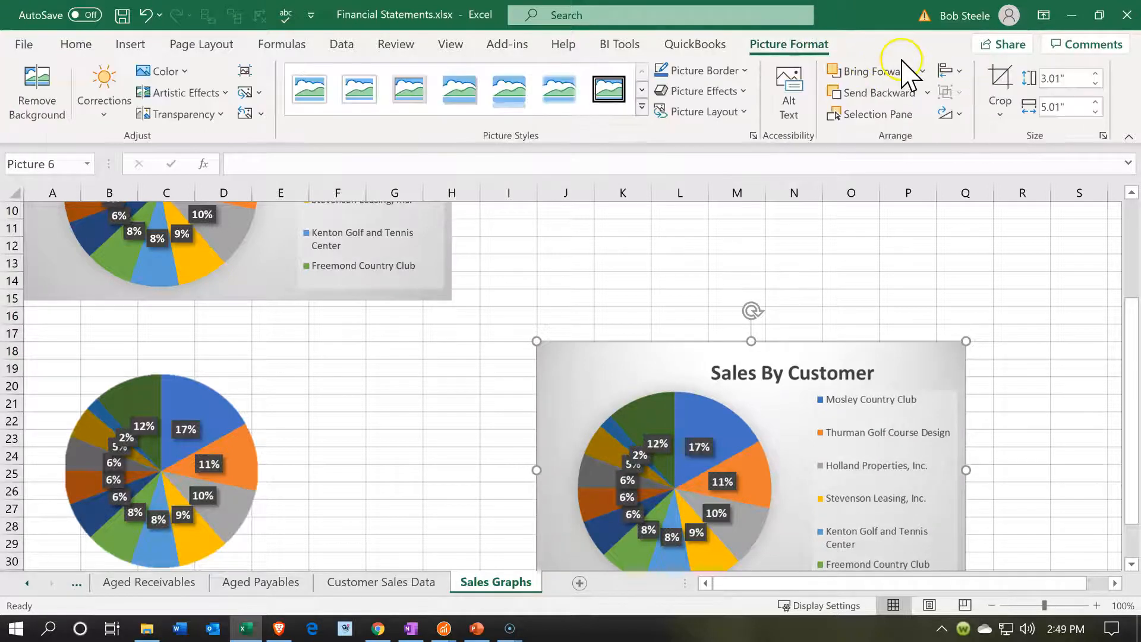
{"action": "left_click", "coordinate": [998, 83]}
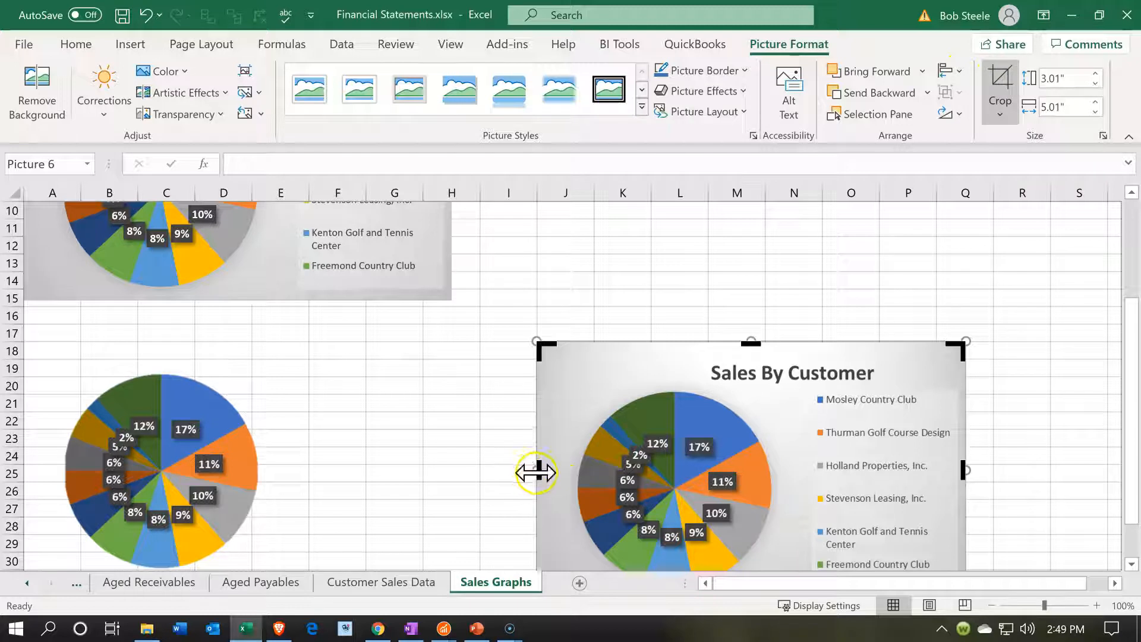
{"action": "left_click_drag", "start_coordinate": [779, 468], "coordinate": [805, 466]}
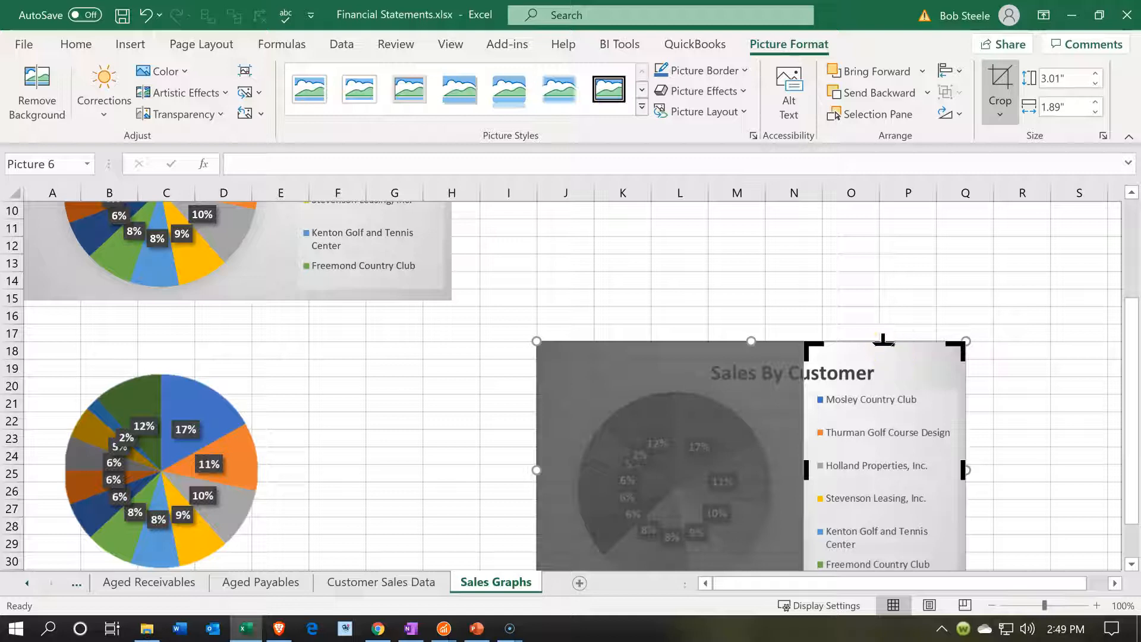
{"action": "left_click_drag", "start_coordinate": [884, 345], "coordinate": [912, 394]}
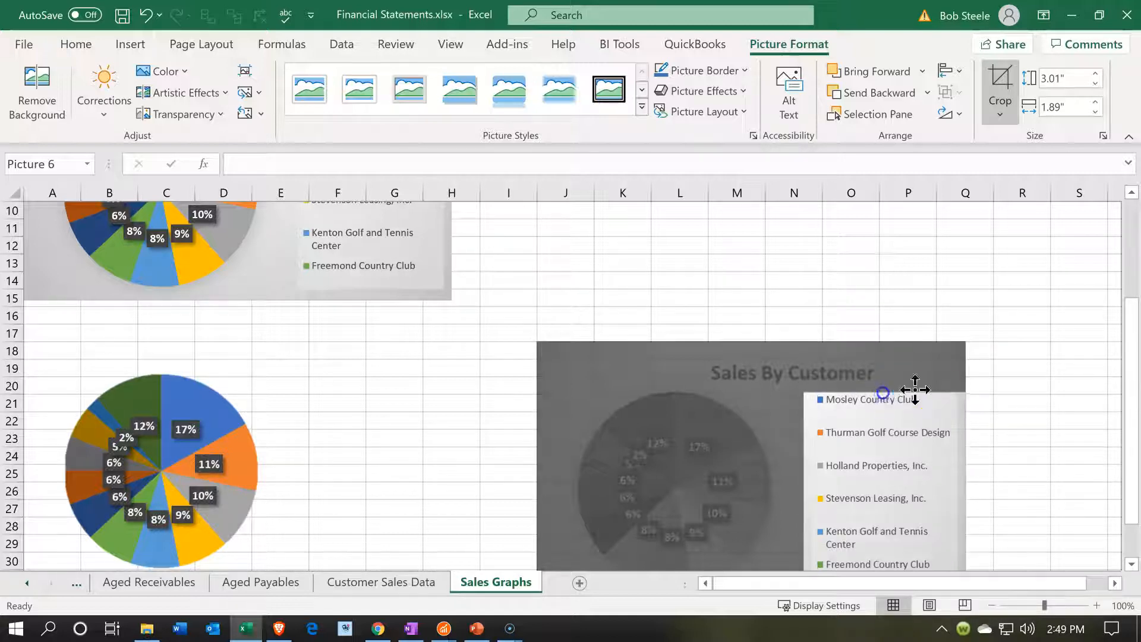
{"action": "scroll", "coordinate": [951, 375], "scroll_direction": "down", "scroll_amount": 4}
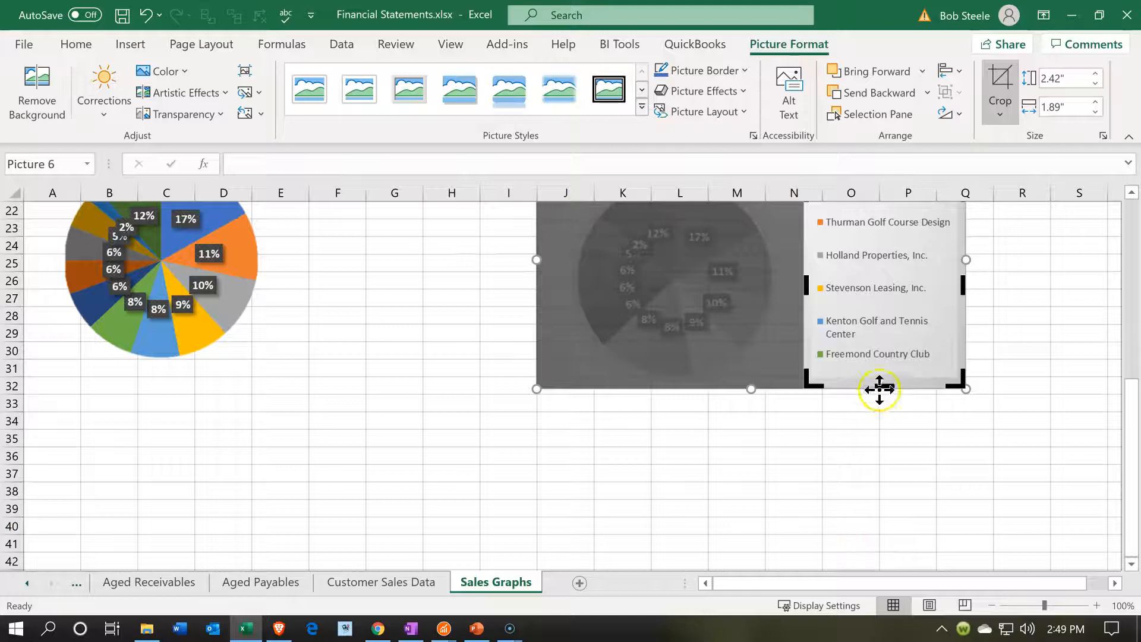
{"action": "left_click_drag", "start_coordinate": [880, 386], "coordinate": [881, 375]}
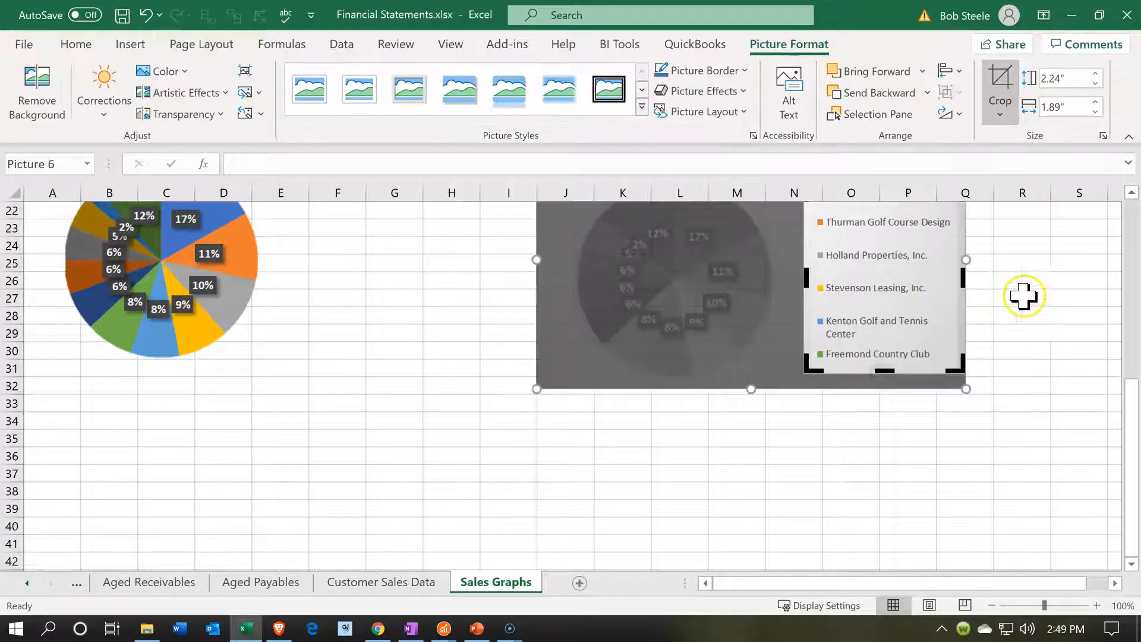
{"action": "left_click", "coordinate": [1052, 297]}
{"action": "left_click_drag", "start_coordinate": [866, 288], "coordinate": [322, 406]}
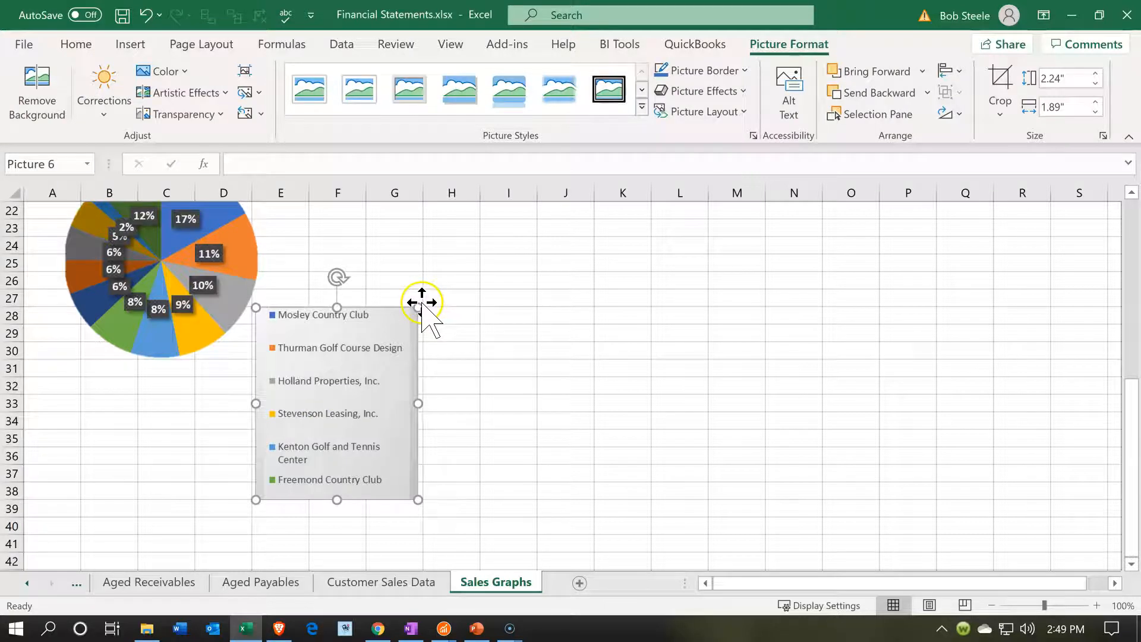
Shrink the legend picture to about 0.96" high and 0.81" wide and move it against the lower-right edge of the background-free pie
{"action": "left_click_drag", "start_coordinate": [418, 307], "coordinate": [326, 417]}
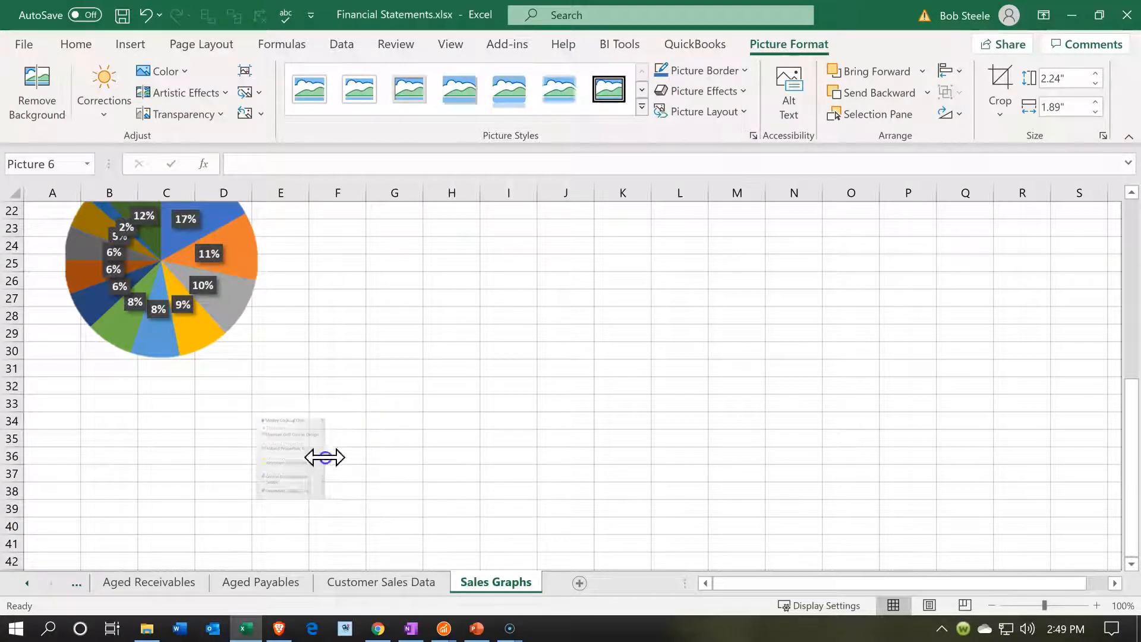
{"action": "left_click_drag", "start_coordinate": [283, 487], "coordinate": [283, 382]}
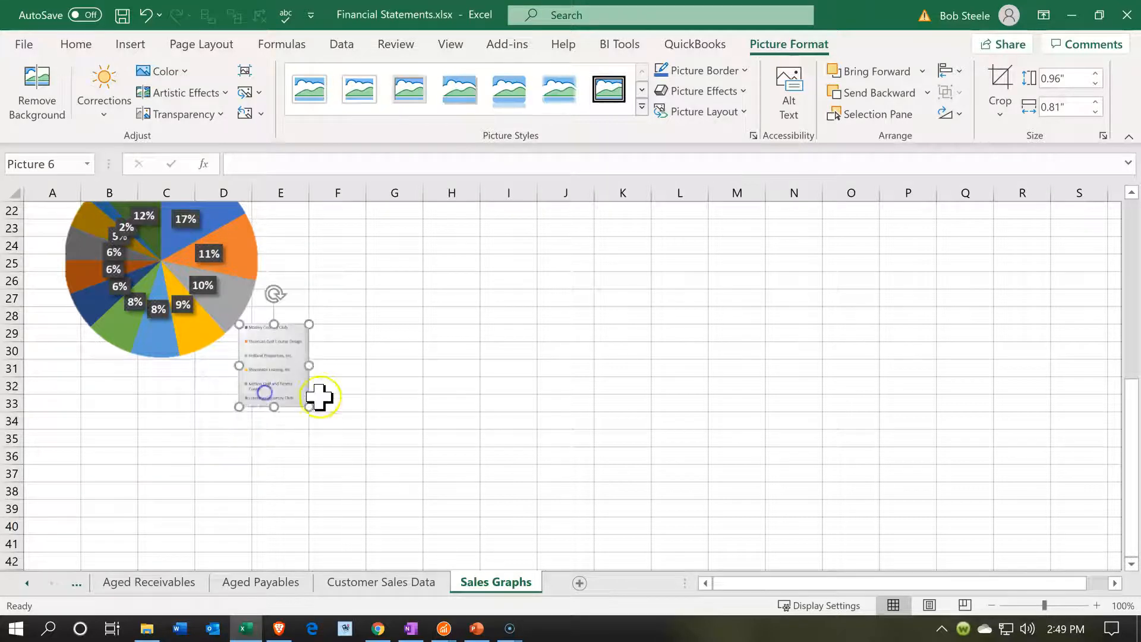
{"action": "scroll", "coordinate": [331, 395], "scroll_direction": "up", "scroll_amount": 2}
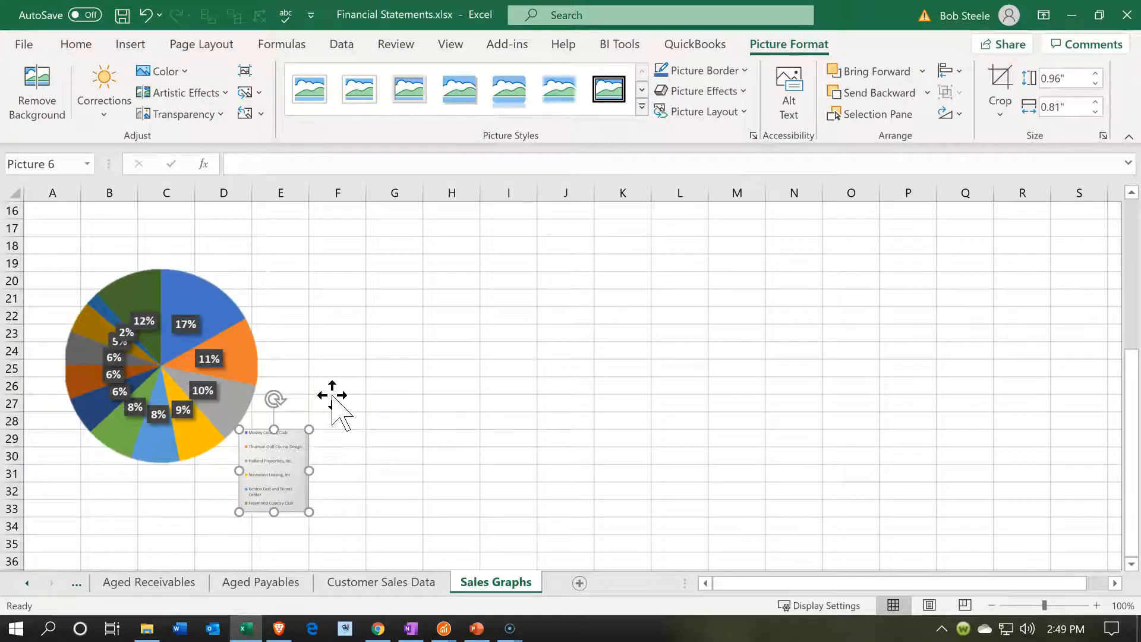
{"action": "scroll", "coordinate": [332, 397], "scroll_direction": "up", "scroll_amount": 5}
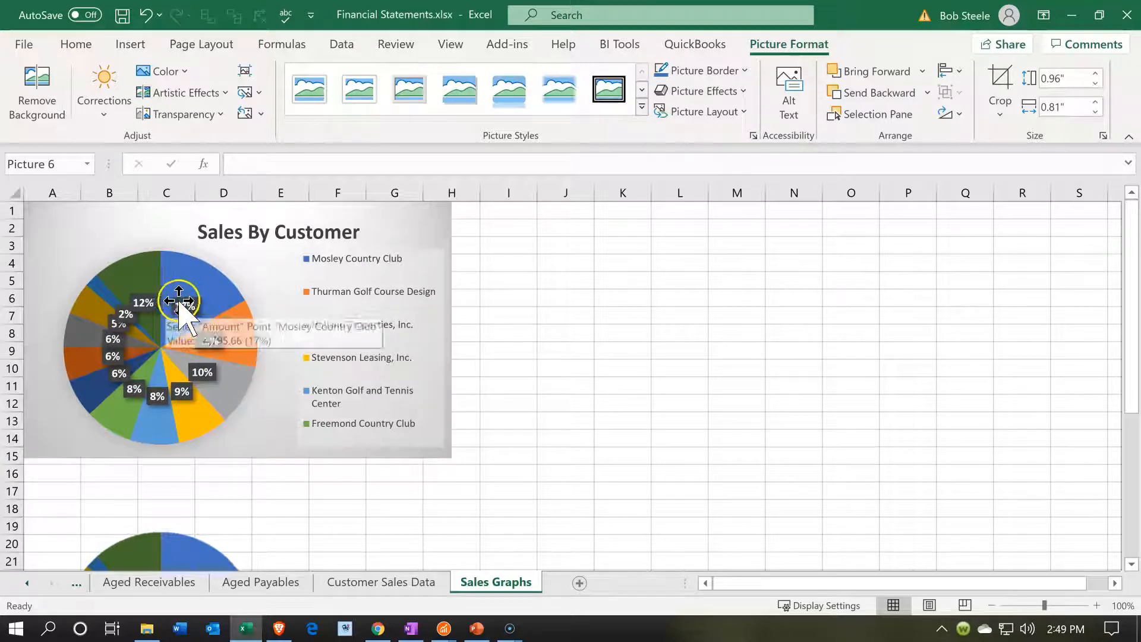
{"action": "mouse_move", "coordinate": [241, 401]}
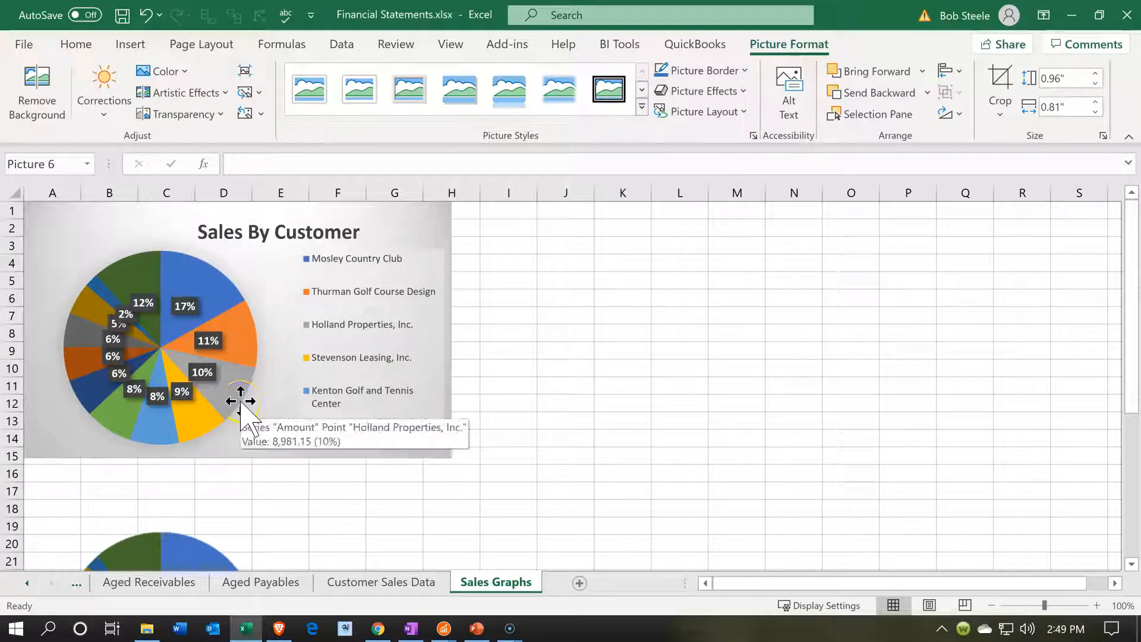
Hide the Customer Sales Data sheet and unhide it again
{"action": "left_click", "coordinate": [398, 583]}
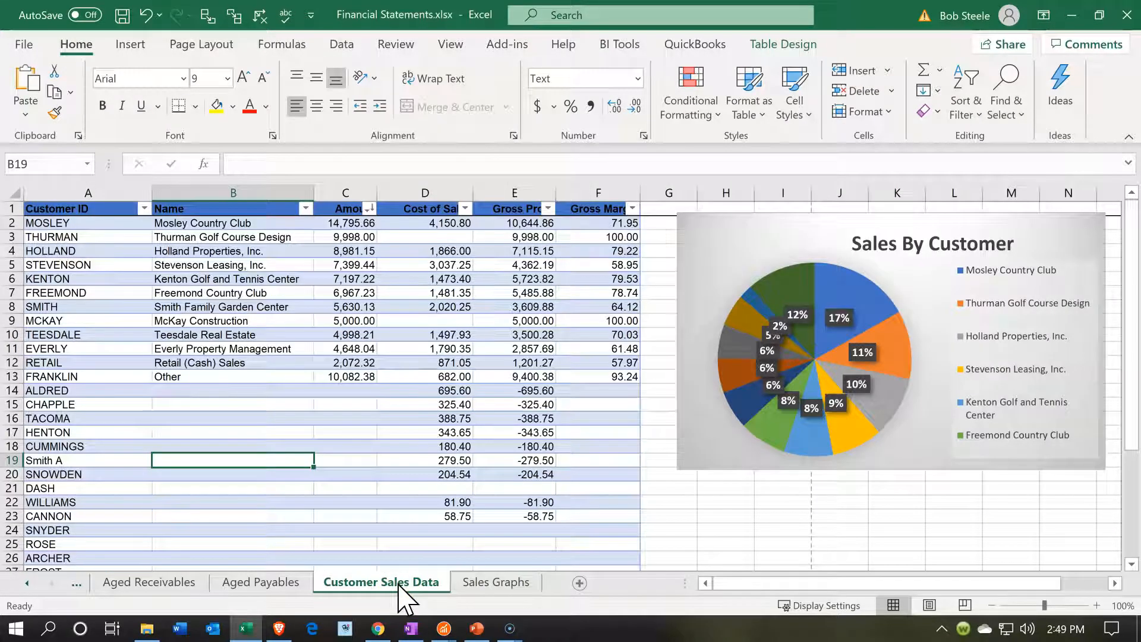
{"action": "right_click", "coordinate": [398, 583]}
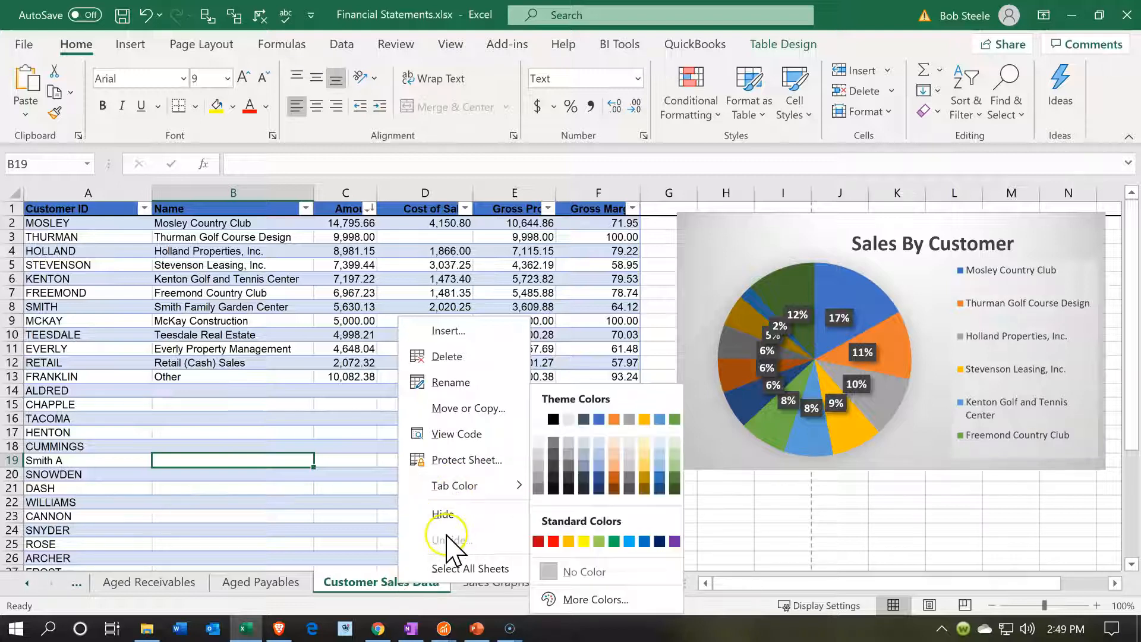
{"action": "left_click", "coordinate": [445, 514]}
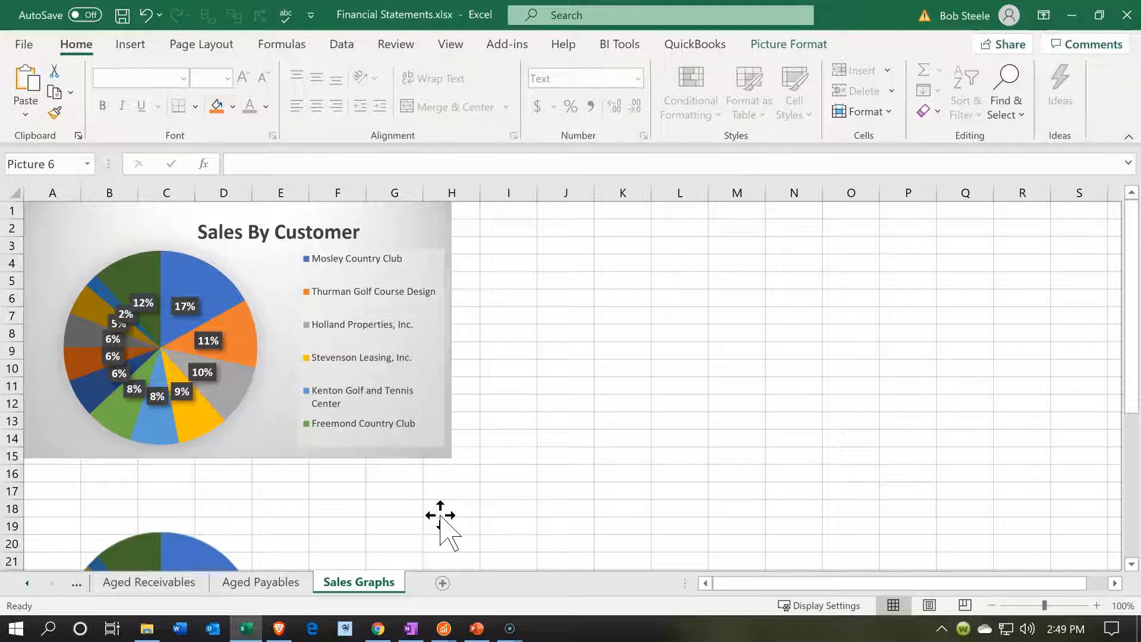
{"action": "right_click", "coordinate": [363, 587]}
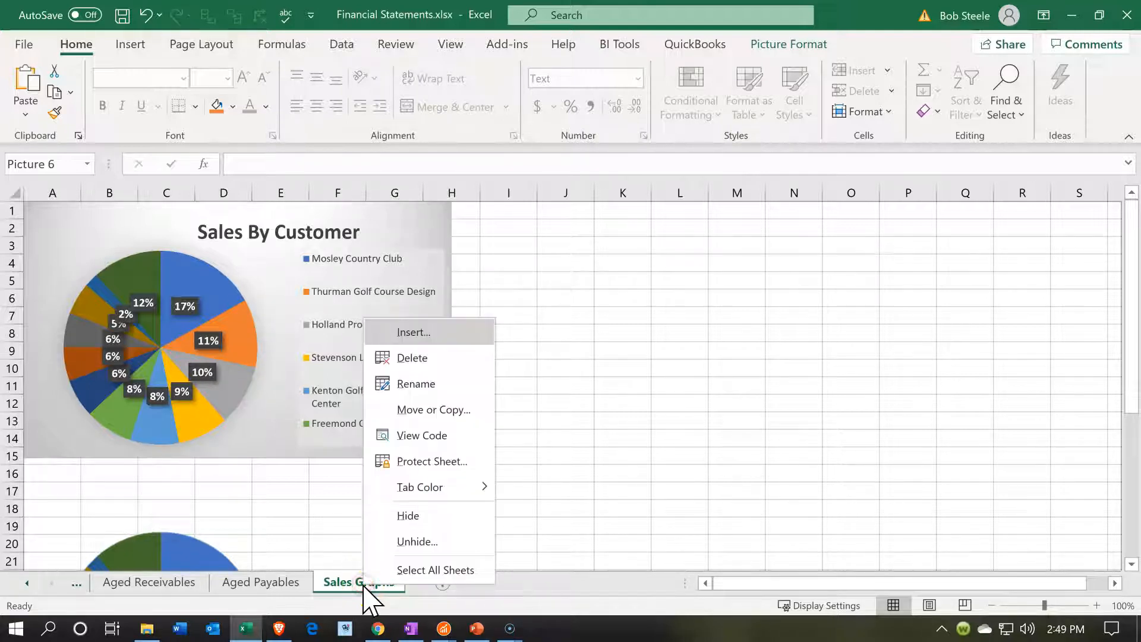
{"action": "left_click", "coordinate": [370, 552]}
{"action": "left_click", "coordinate": [384, 590]}
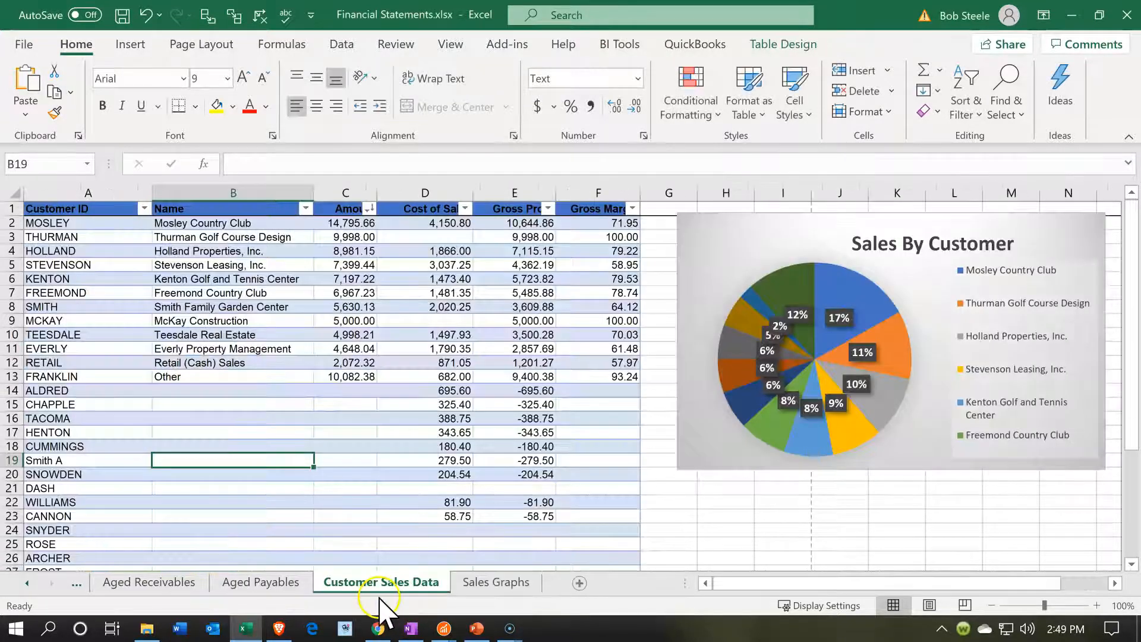
Insert a 3-D clustered column chart from the Name and Amount data in B1:C13 and place it below the pie chart
{"action": "left_click", "coordinate": [322, 476]}
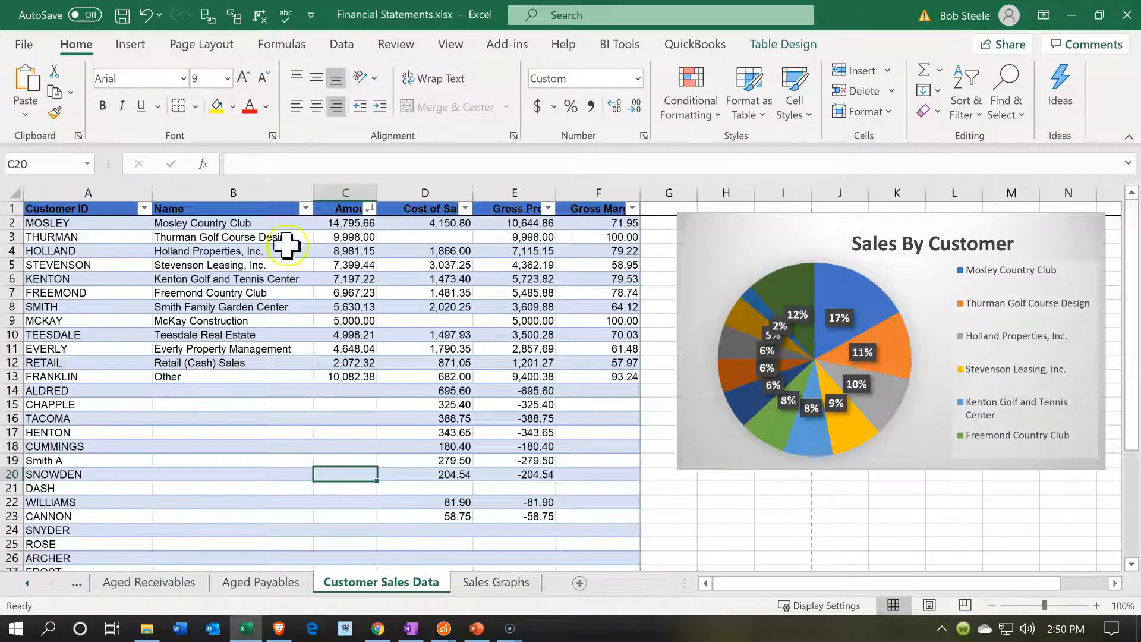
{"action": "left_click_drag", "start_coordinate": [237, 208], "coordinate": [318, 376]}
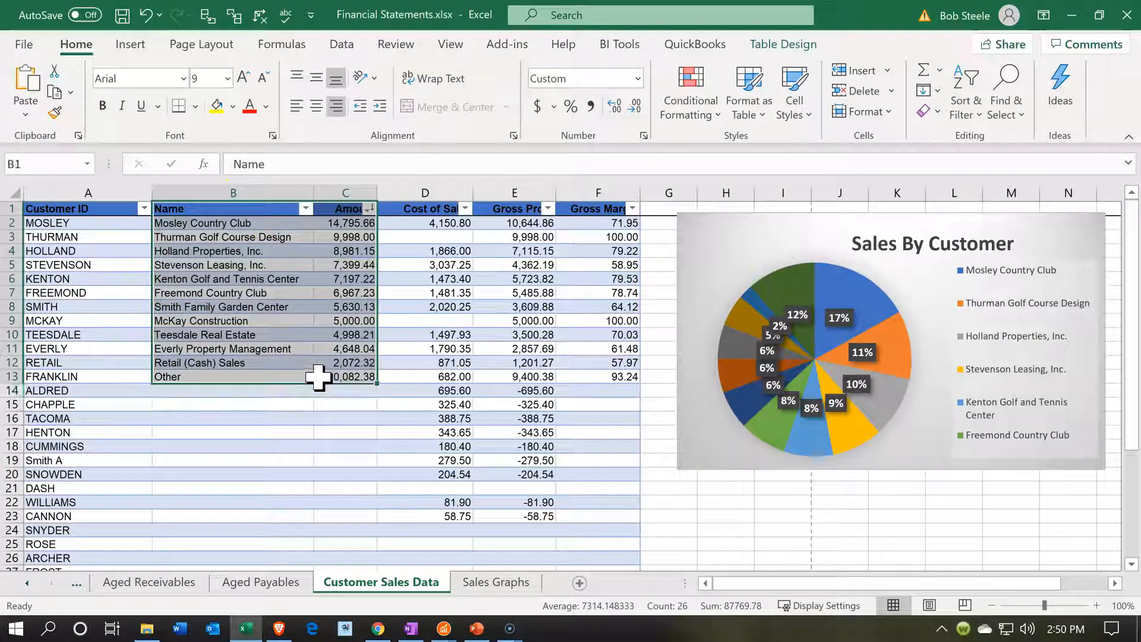
{"action": "left_click", "coordinate": [130, 45]}
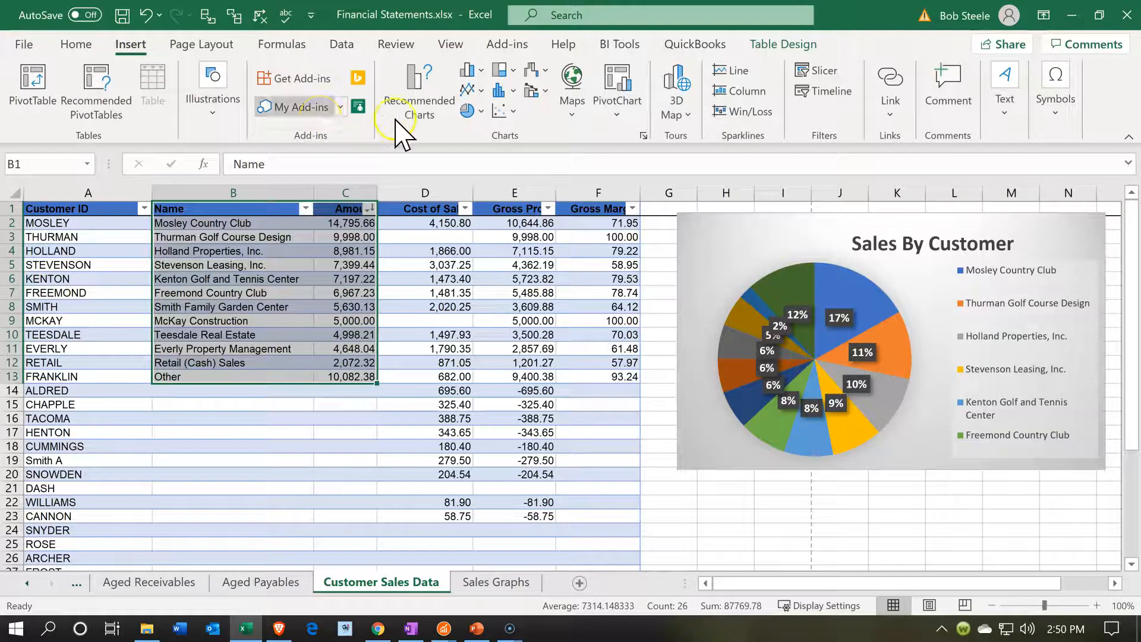
{"action": "left_click", "coordinate": [499, 98]}
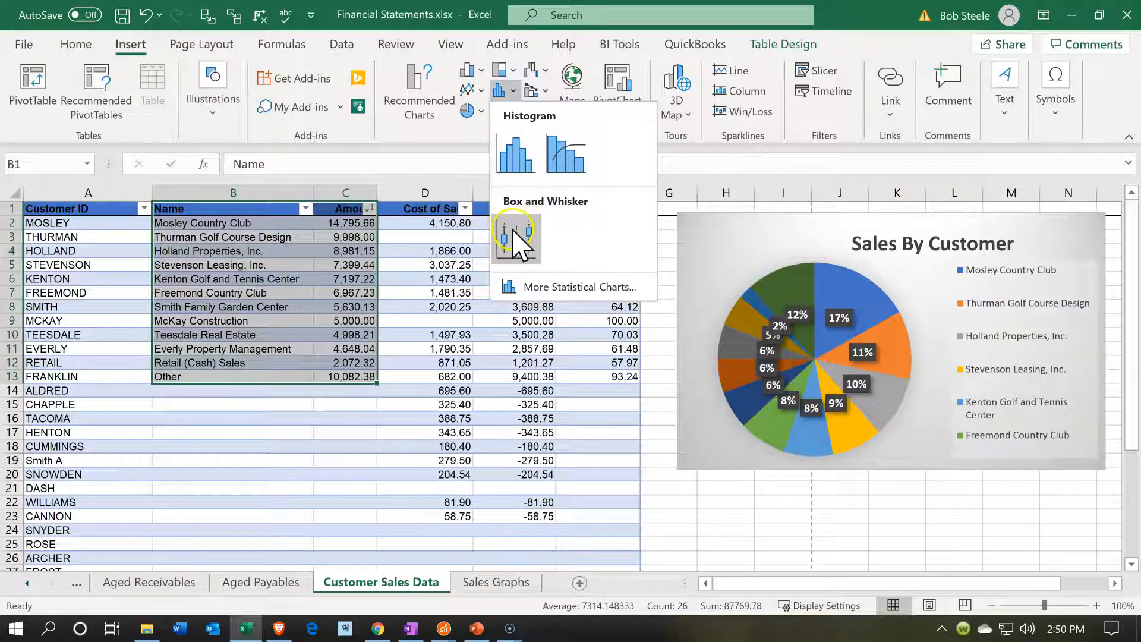
{"action": "left_click", "coordinate": [467, 69]}
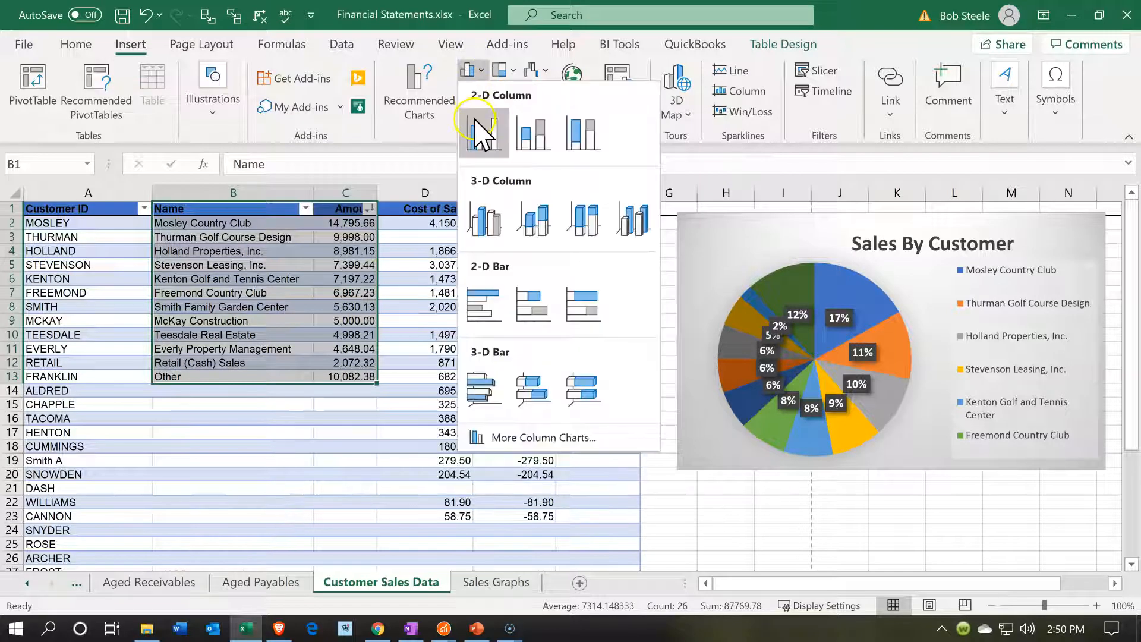
{"action": "left_click", "coordinate": [484, 220]}
{"action": "left_click_drag", "start_coordinate": [435, 273], "coordinate": [739, 486]}
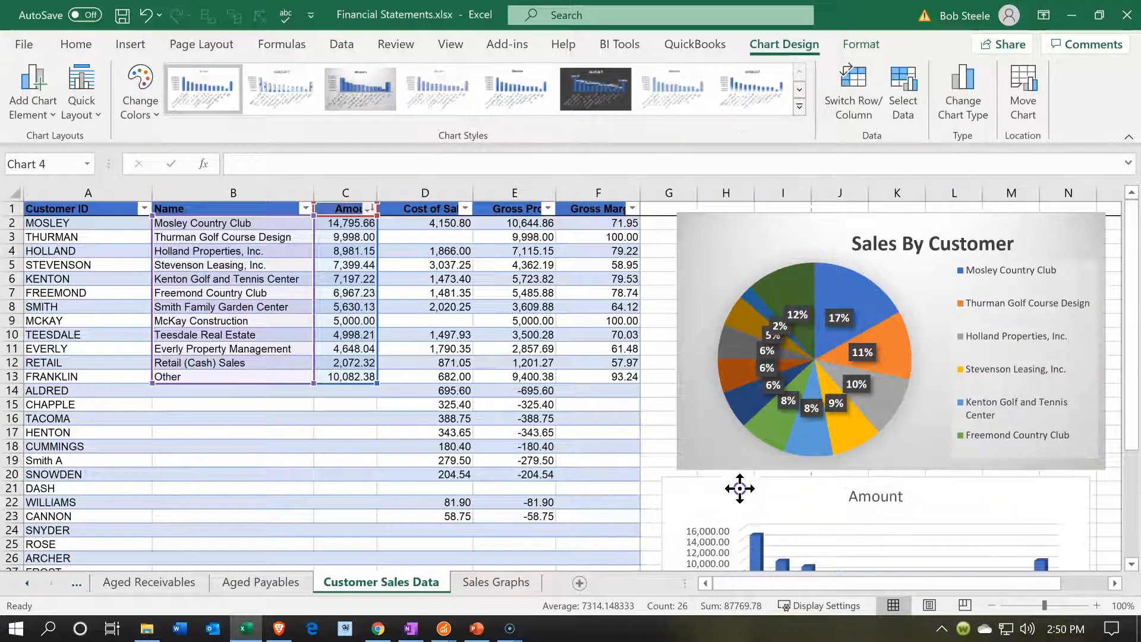
Delete the Amount title from the new column chart
{"action": "scroll", "coordinate": [805, 366], "scroll_direction": "down", "scroll_amount": 2}
{"action": "scroll", "coordinate": [806, 366], "scroll_direction": "down", "scroll_amount": 1}
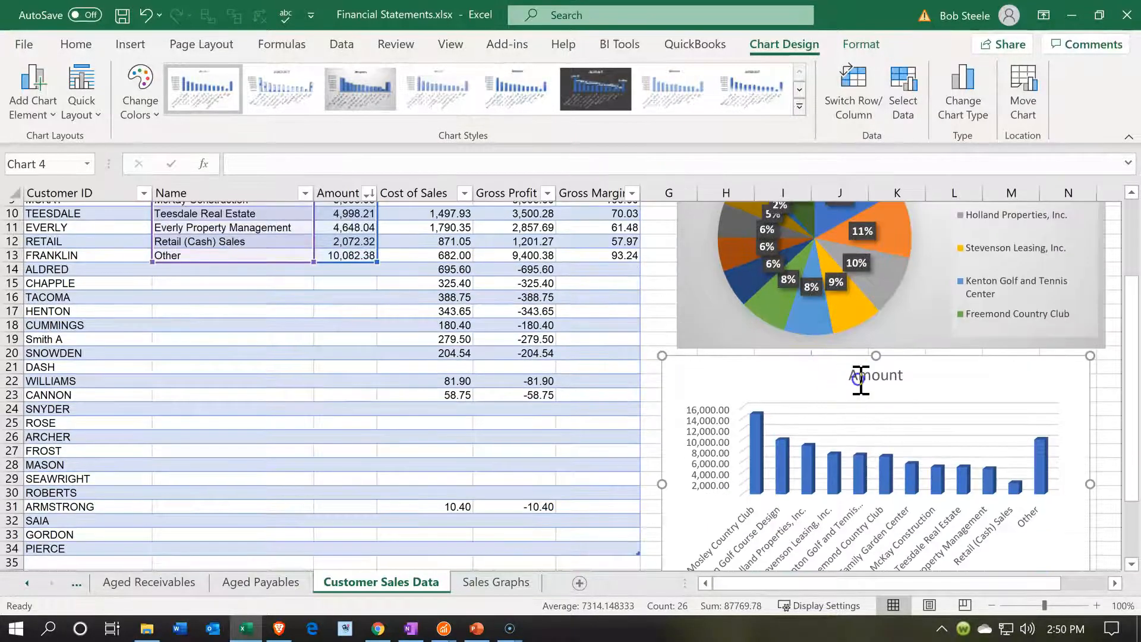
{"action": "left_click", "coordinate": [861, 373]}
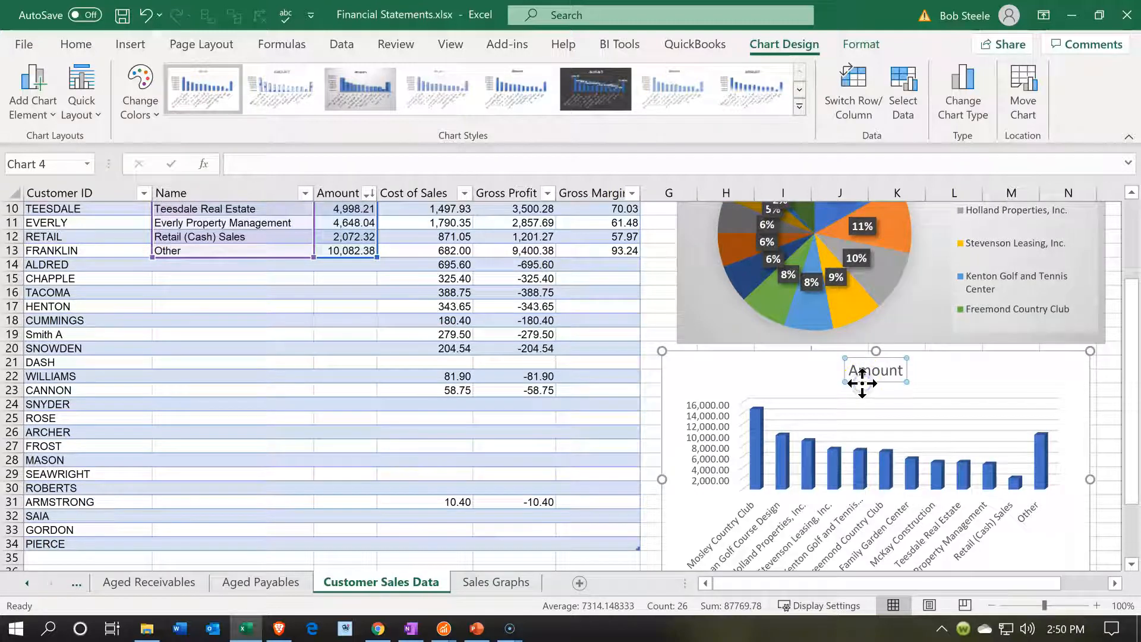
{"action": "key", "text": "Delete"}
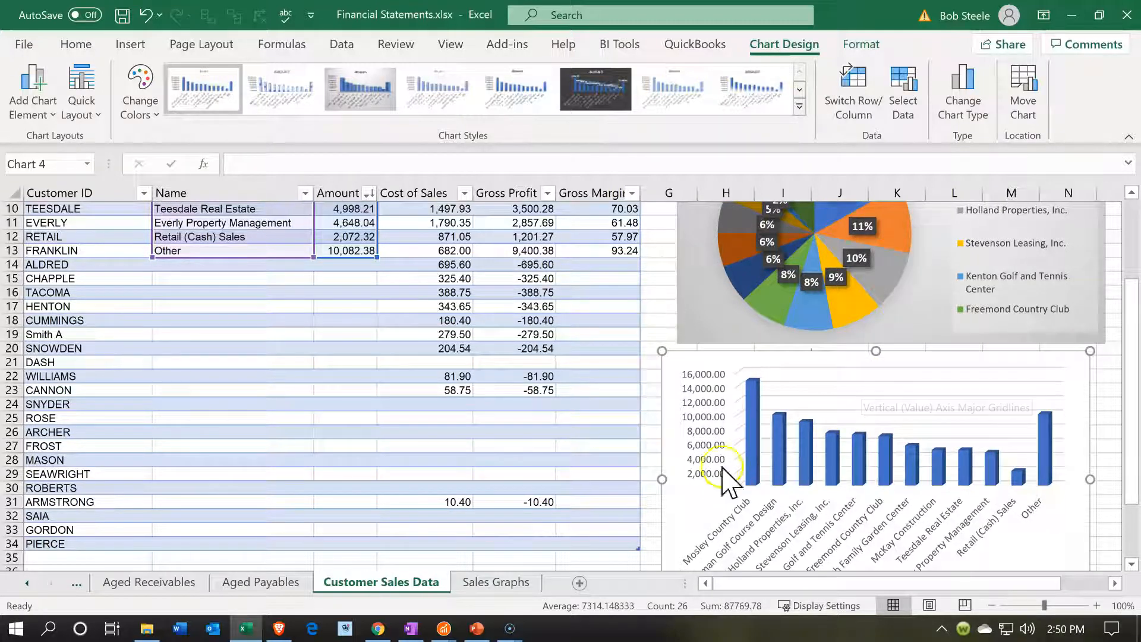
Try the grey monochromatic palette on the column chart, and recolor it with the second Colorful palette
{"action": "left_click", "coordinate": [133, 95]}
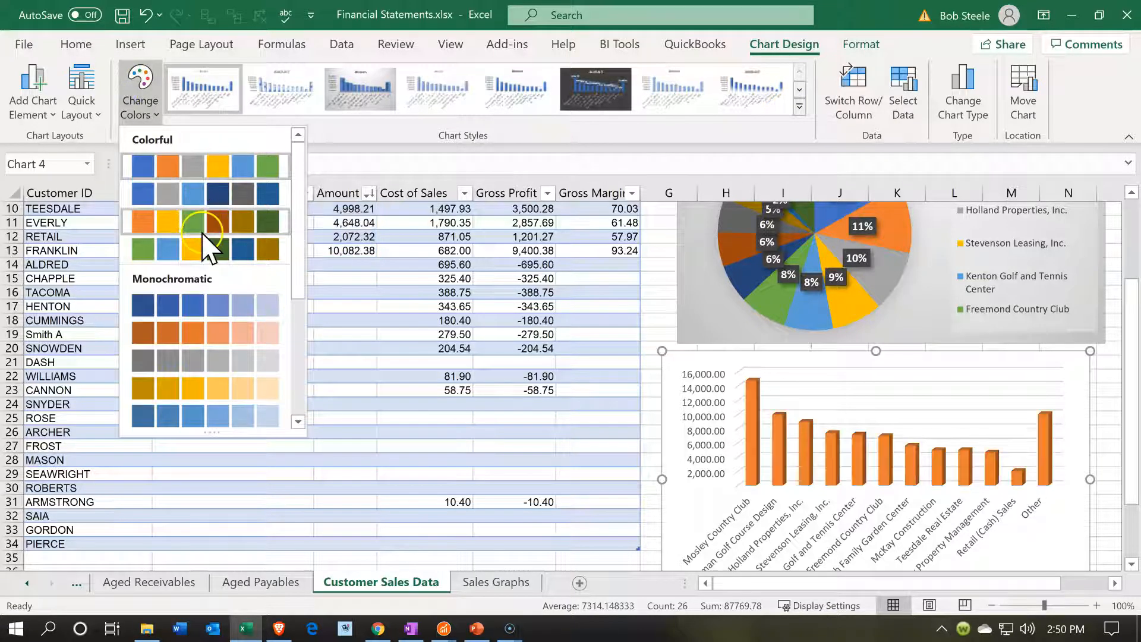
{"action": "left_click", "coordinate": [202, 360]}
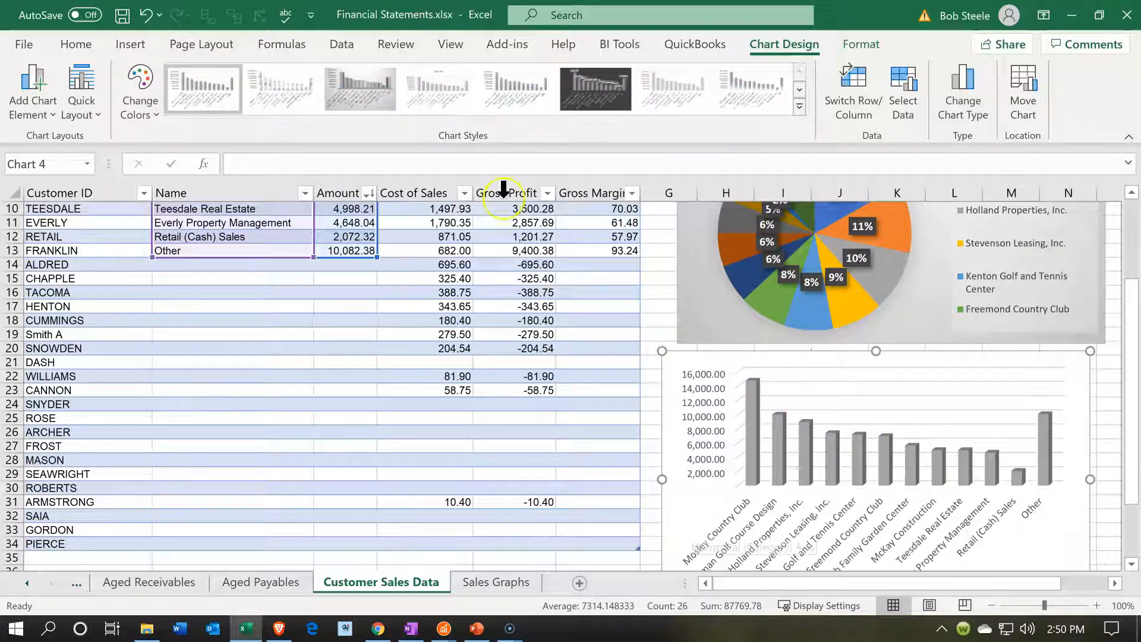
{"action": "left_click", "coordinate": [136, 88]}
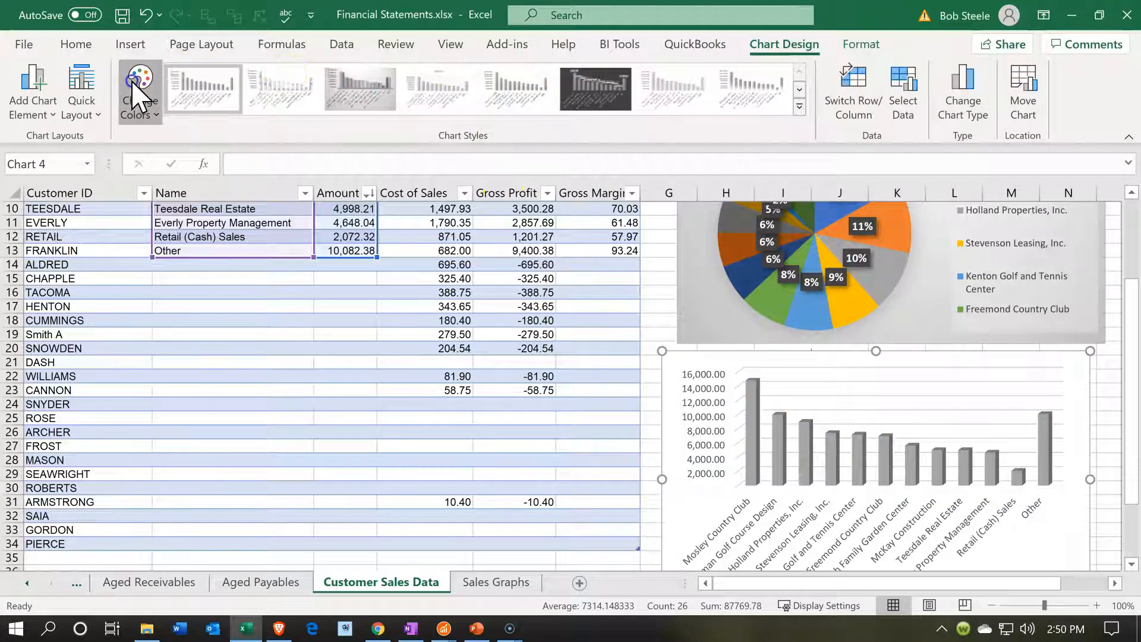
{"action": "left_click", "coordinate": [192, 200]}
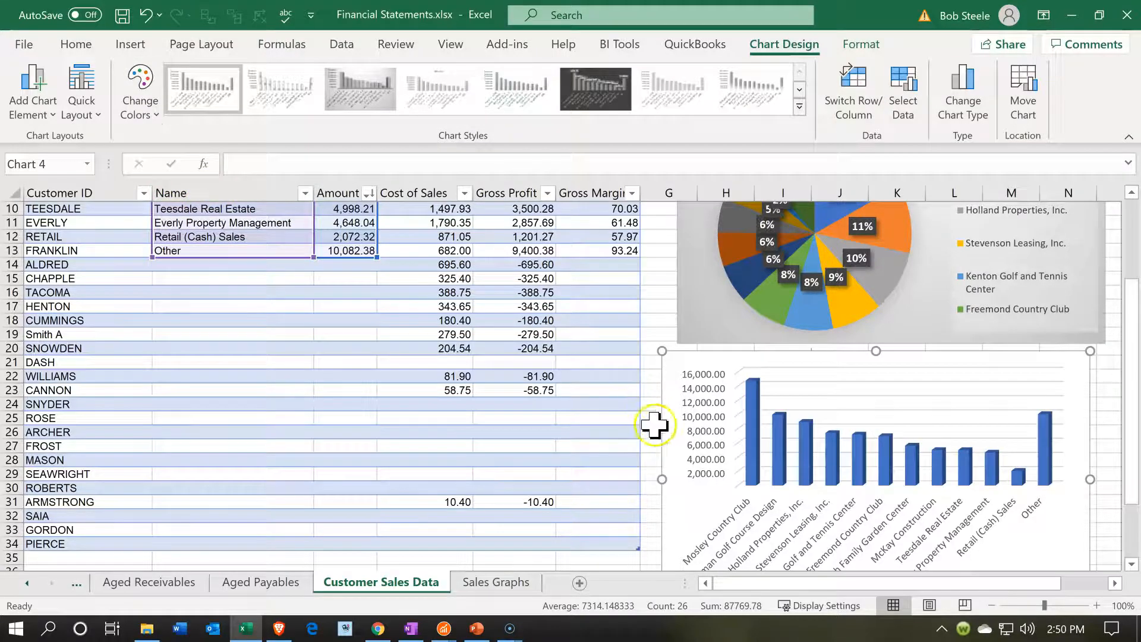
{"action": "left_click", "coordinate": [632, 465]}
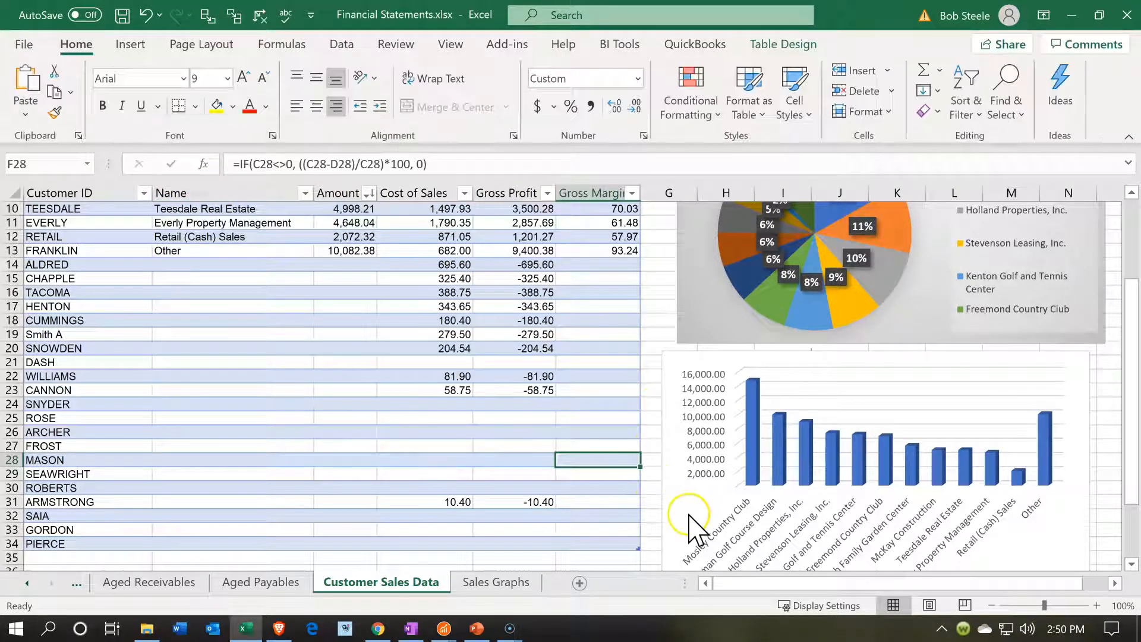
Nudge the column chart slightly and copy the whole chart
{"action": "left_click", "coordinate": [675, 507]}
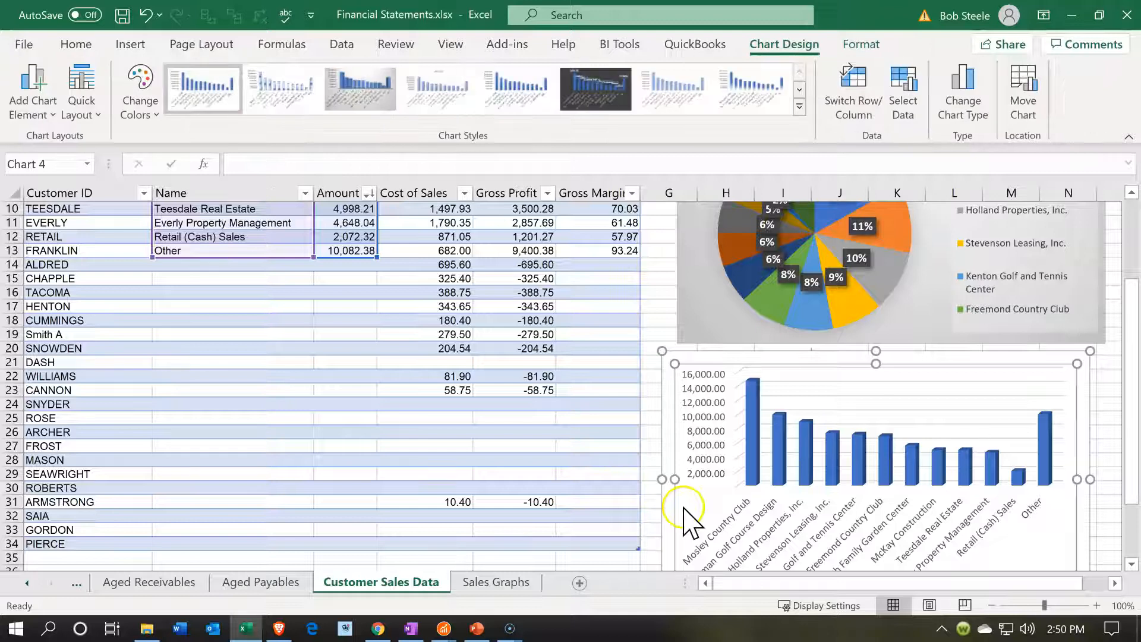
{"action": "left_click_drag", "start_coordinate": [662, 508], "coordinate": [664, 509]}
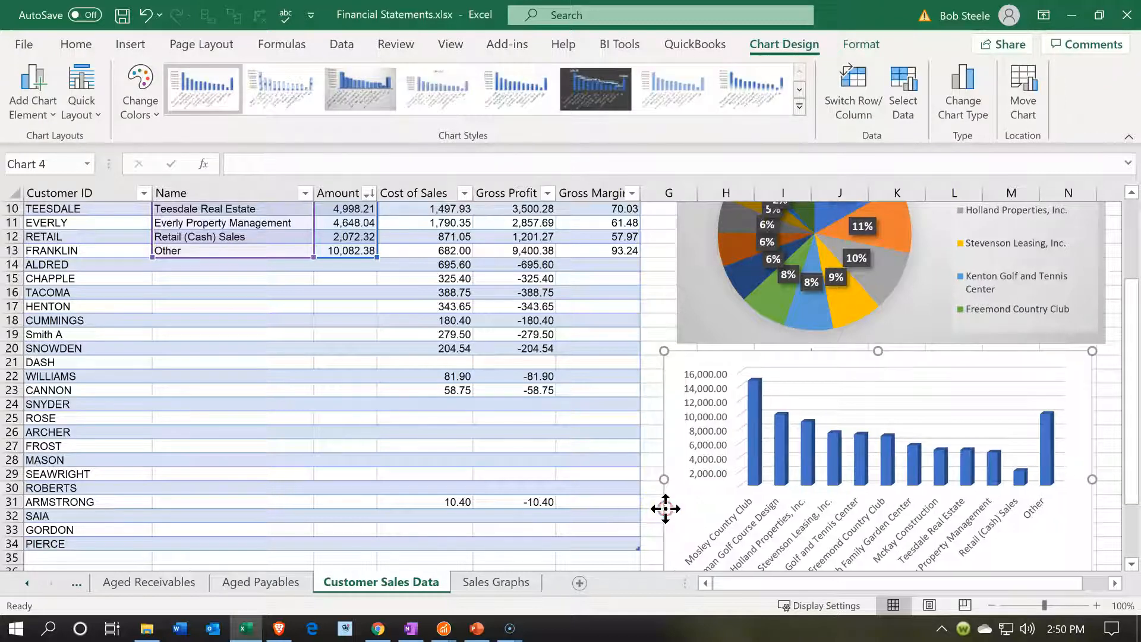
{"action": "right_click", "coordinate": [666, 509]}
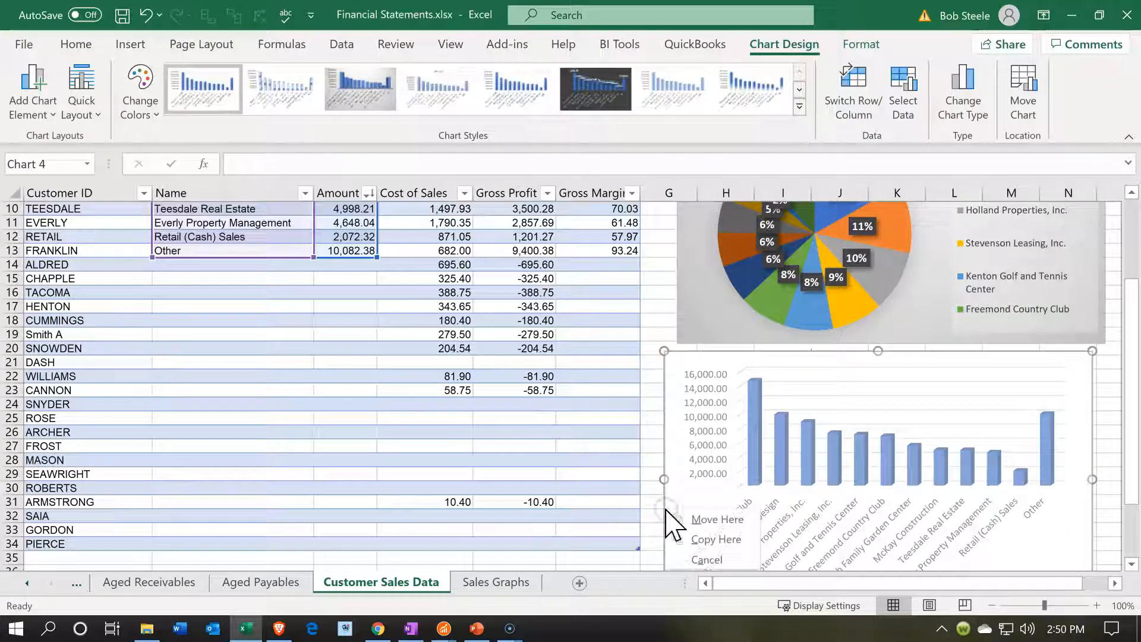
{"action": "left_click", "coordinate": [660, 461]}
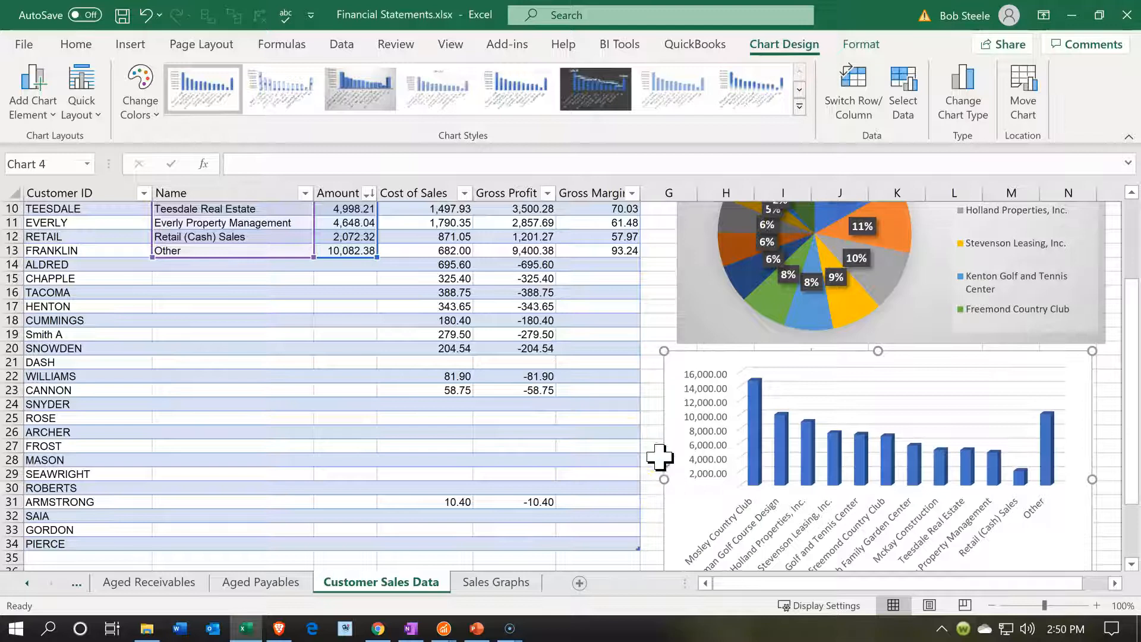
{"action": "right_click", "coordinate": [673, 371]}
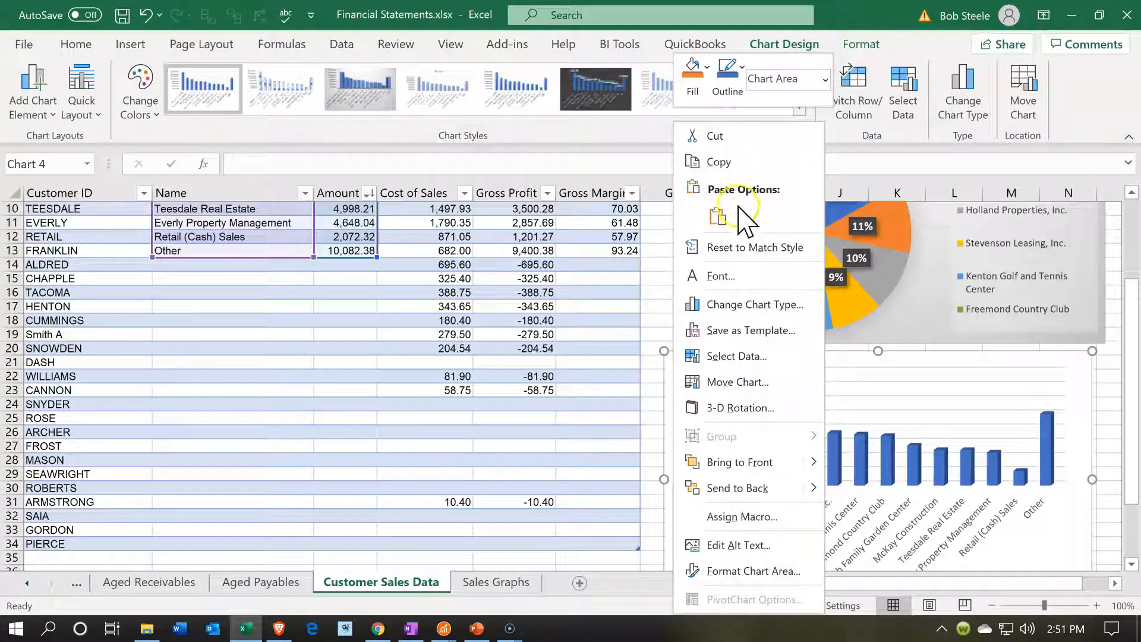
{"action": "left_click", "coordinate": [718, 162]}
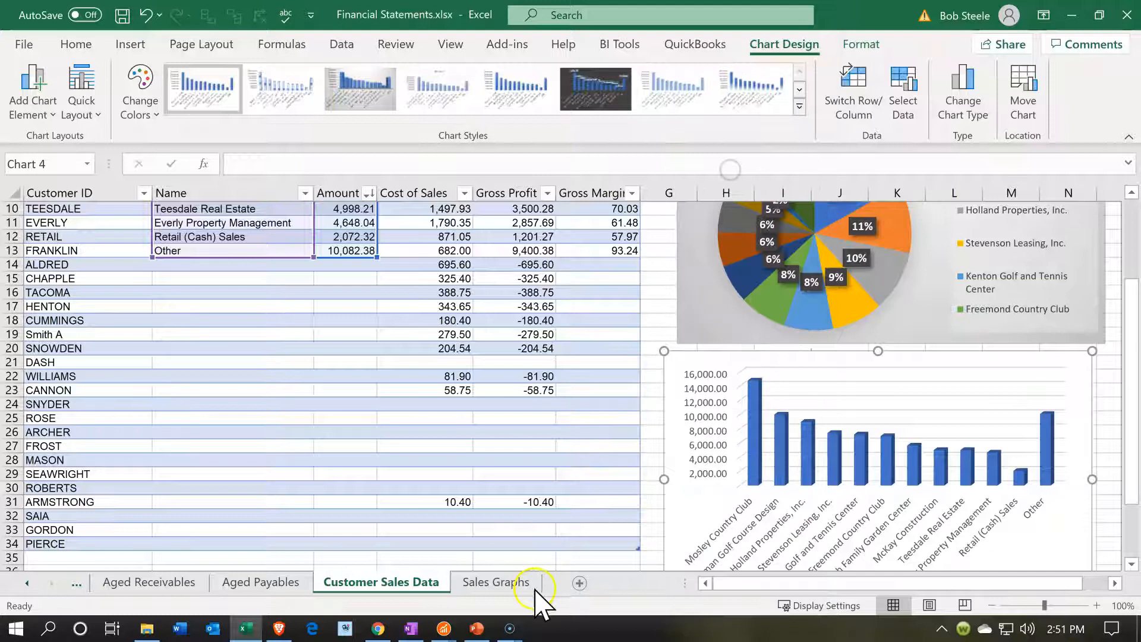
Paste the copied column chart at cell A36 on the Sales Graphs sheet, using the destination theme
{"action": "left_click", "coordinate": [499, 582]}
{"action": "scroll", "coordinate": [369, 517], "scroll_direction": "down", "scroll_amount": 5}
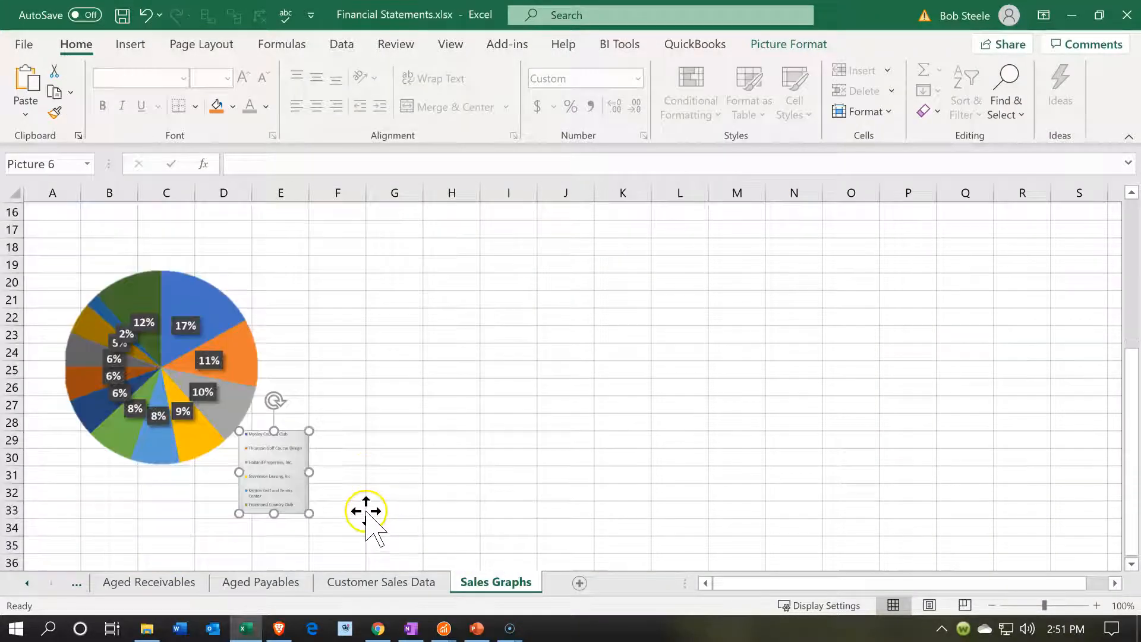
{"action": "scroll", "coordinate": [77, 381], "scroll_direction": "down", "scroll_amount": 4}
{"action": "left_click", "coordinate": [45, 348]}
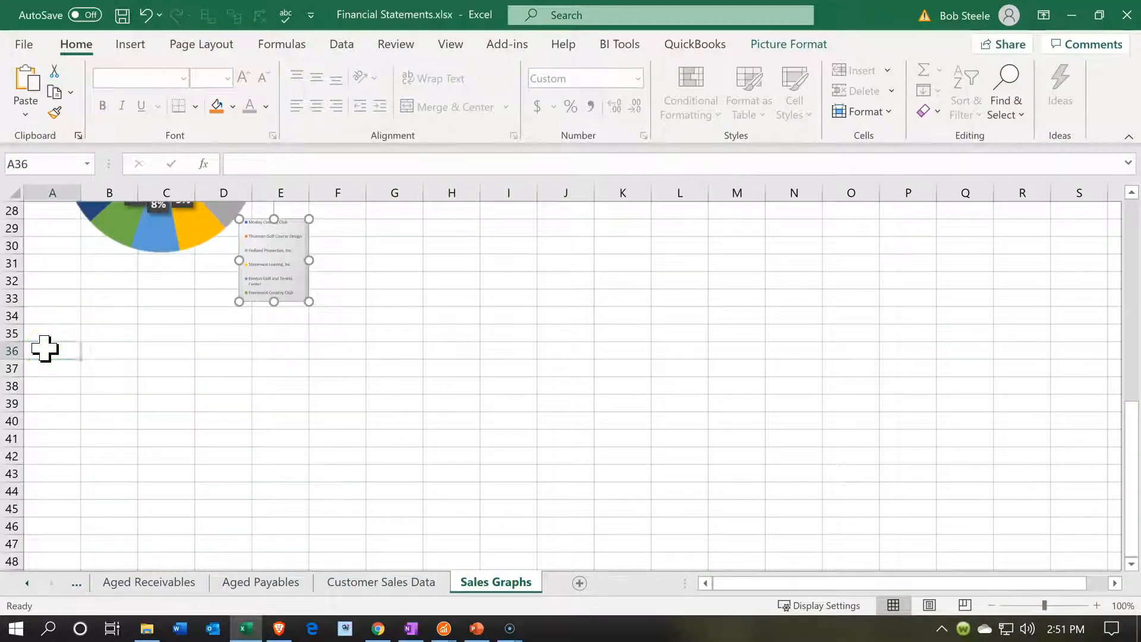
{"action": "right_click", "coordinate": [44, 349]}
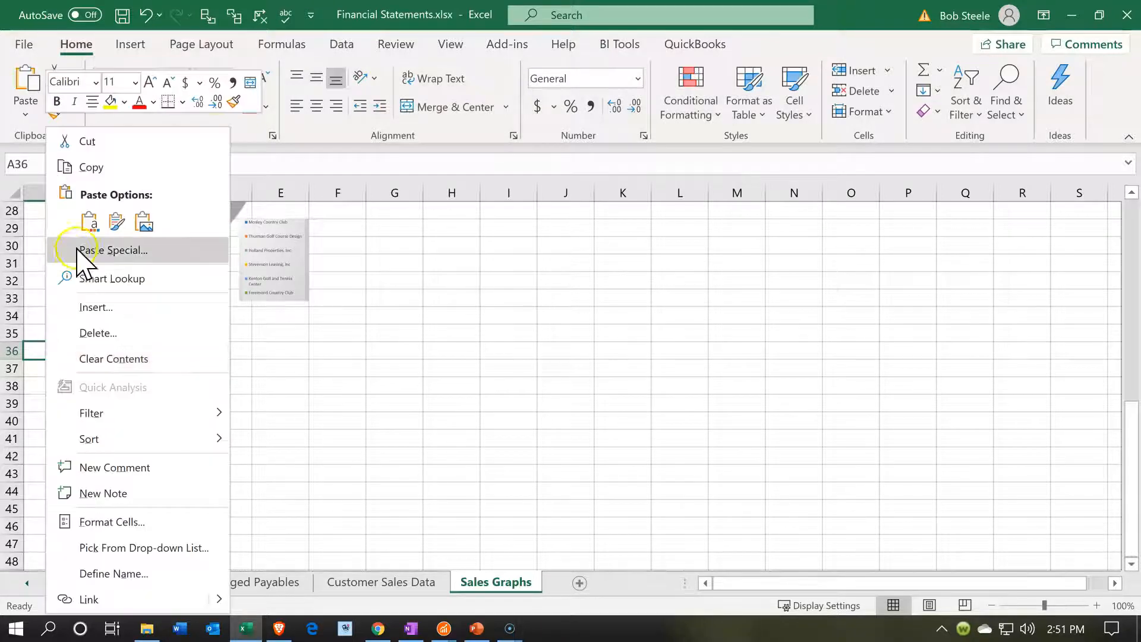
{"action": "left_click", "coordinate": [87, 229]}
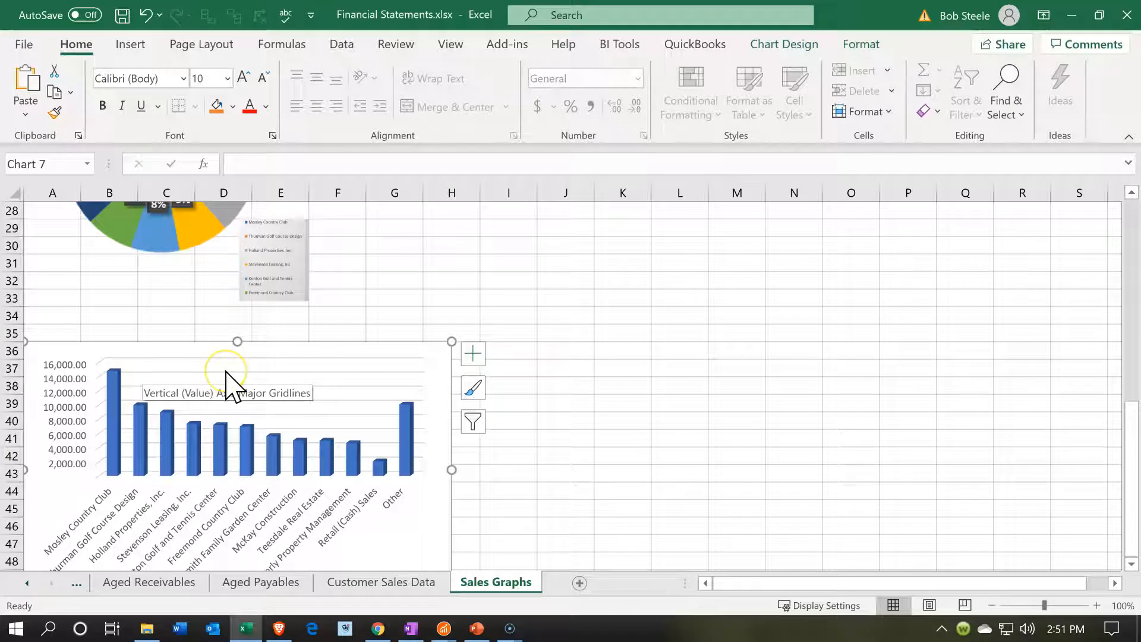
{"action": "scroll", "coordinate": [226, 380], "scroll_direction": "down", "scroll_amount": 1}
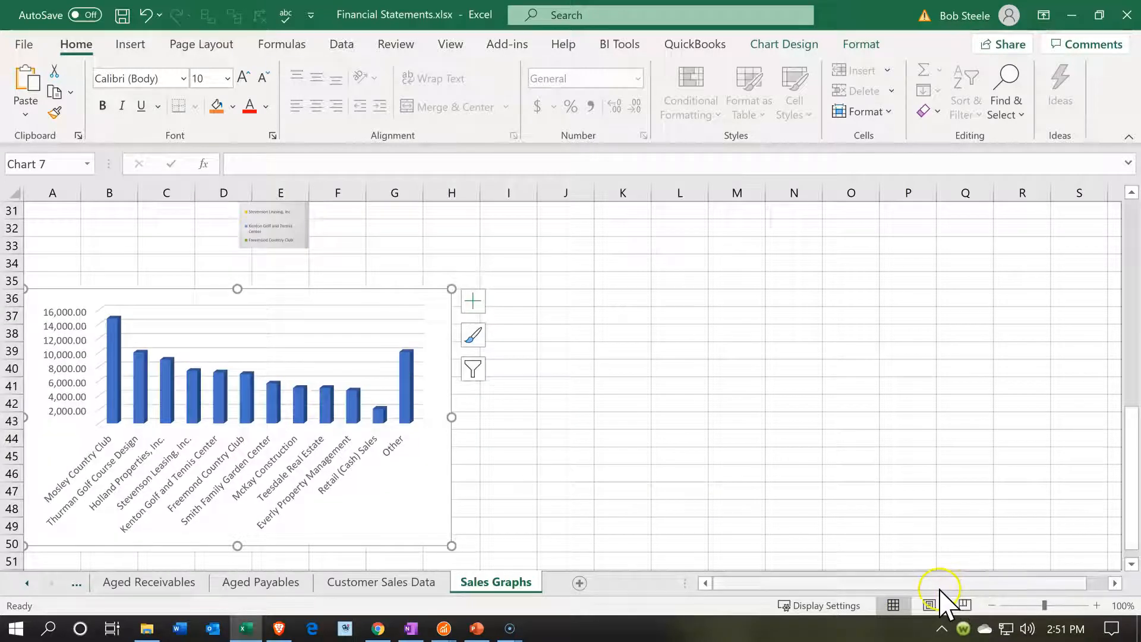
Display the page breaks on the Sales Graphs sheet and shrink the pasted column chart so it ends around column F, within the printed page
{"action": "left_click", "coordinate": [931, 609]}
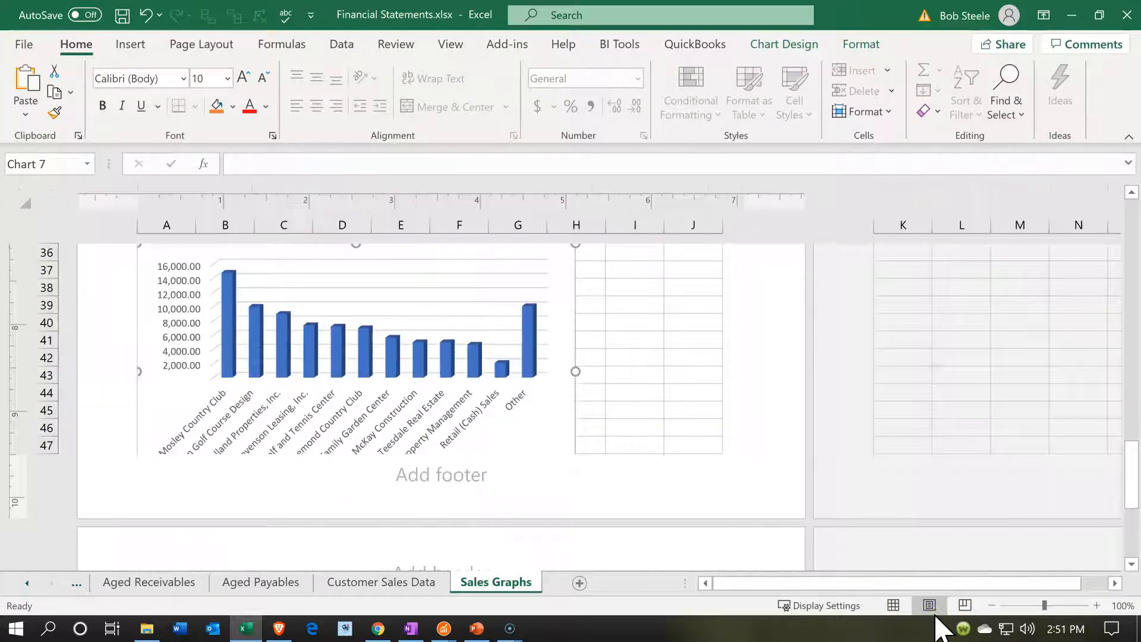
{"action": "left_click", "coordinate": [895, 609]}
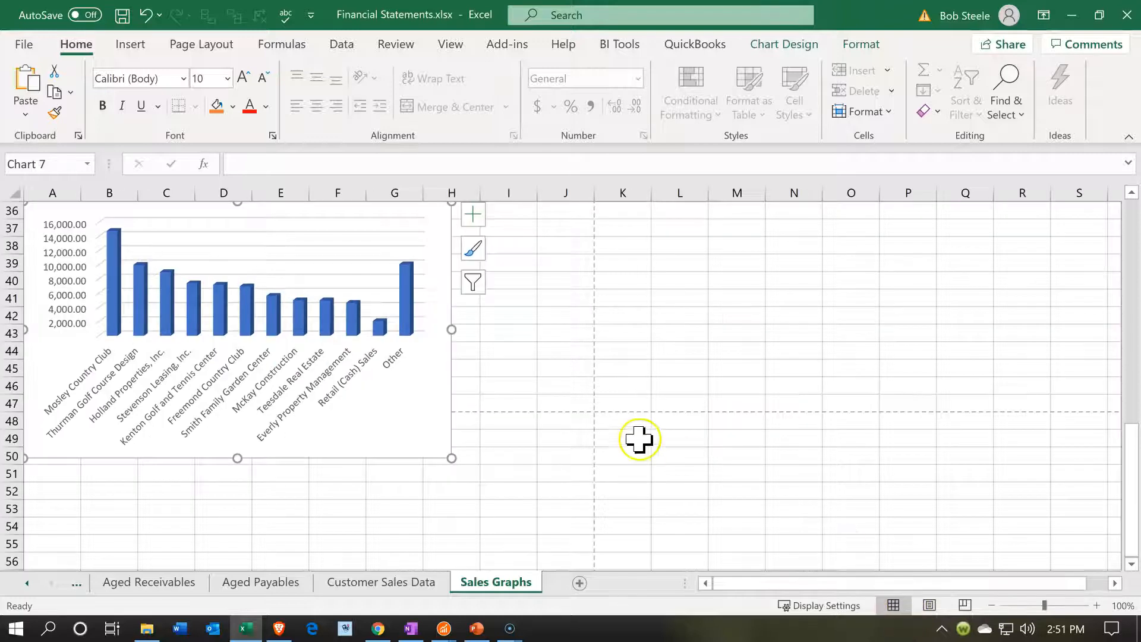
{"action": "scroll", "coordinate": [634, 438], "scroll_direction": "up", "scroll_amount": 4}
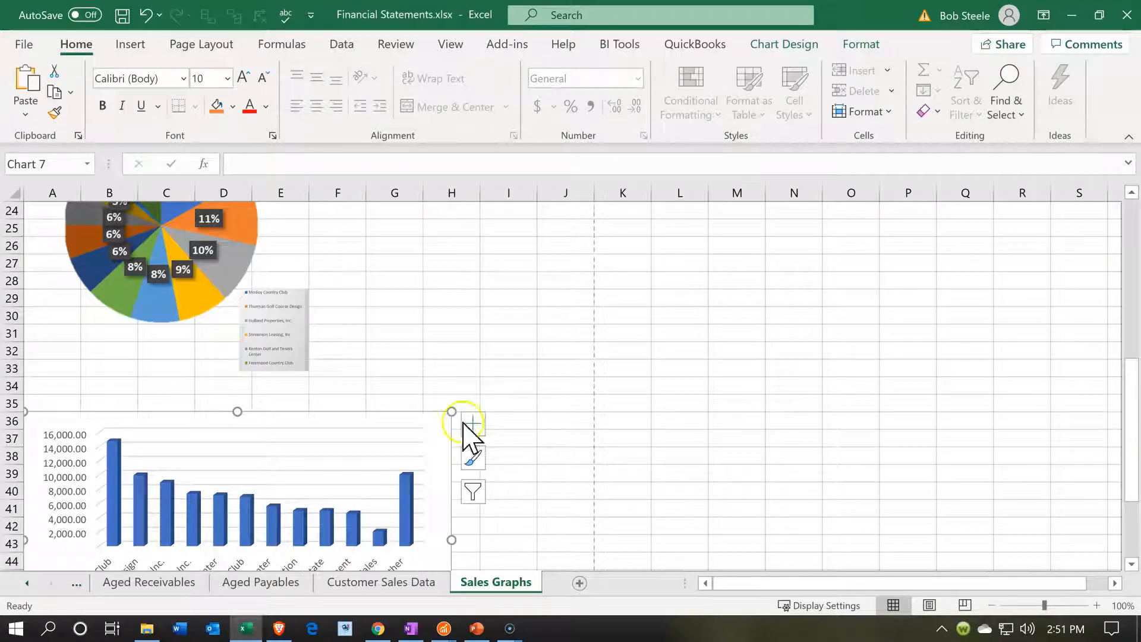
{"action": "left_click", "coordinate": [407, 483]}
{"action": "left_click_drag", "start_coordinate": [407, 483], "coordinate": [349, 551]}
{"action": "scroll", "coordinate": [454, 423], "scroll_direction": "down", "scroll_amount": 3}
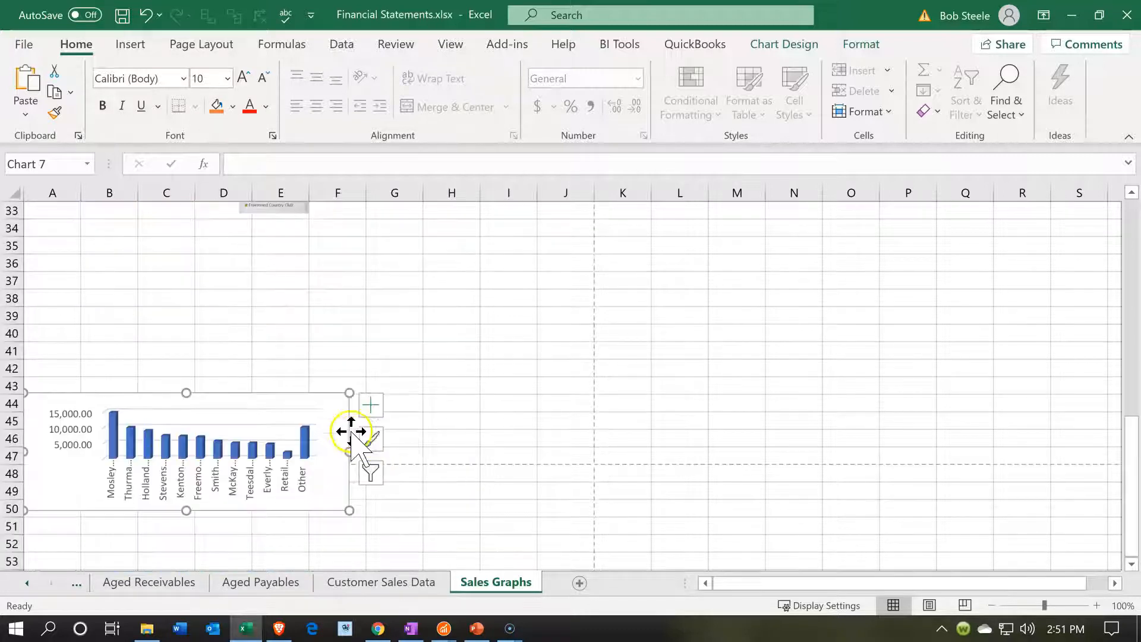
{"action": "left_click_drag", "start_coordinate": [326, 407], "coordinate": [350, 249]}
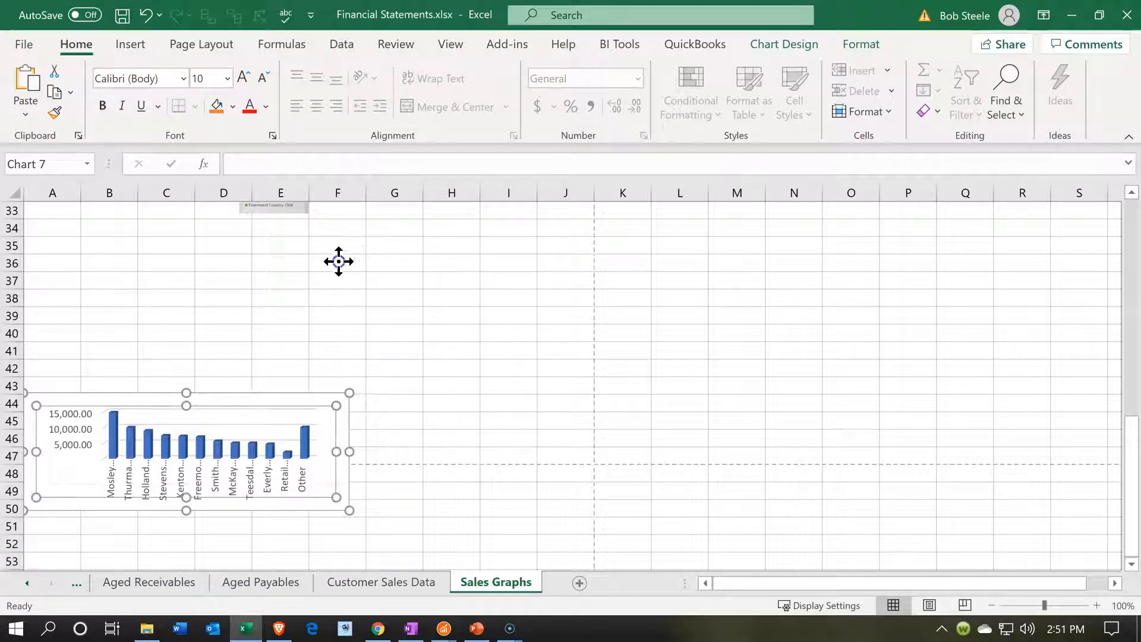
{"action": "left_click", "coordinate": [469, 406]}
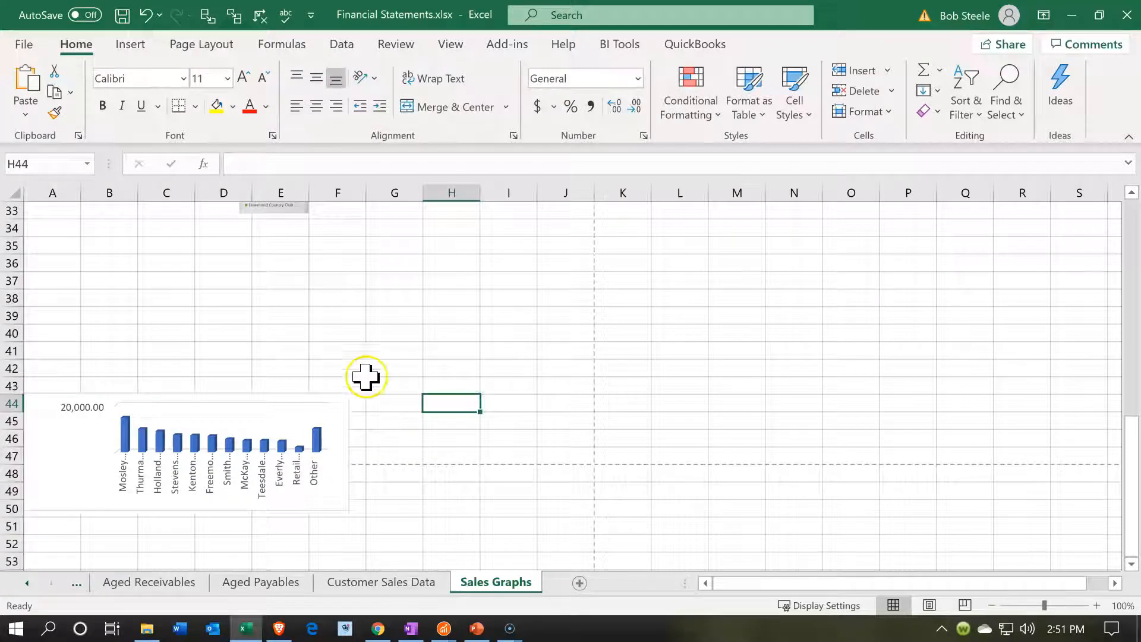
{"action": "left_click", "coordinate": [145, 15]}
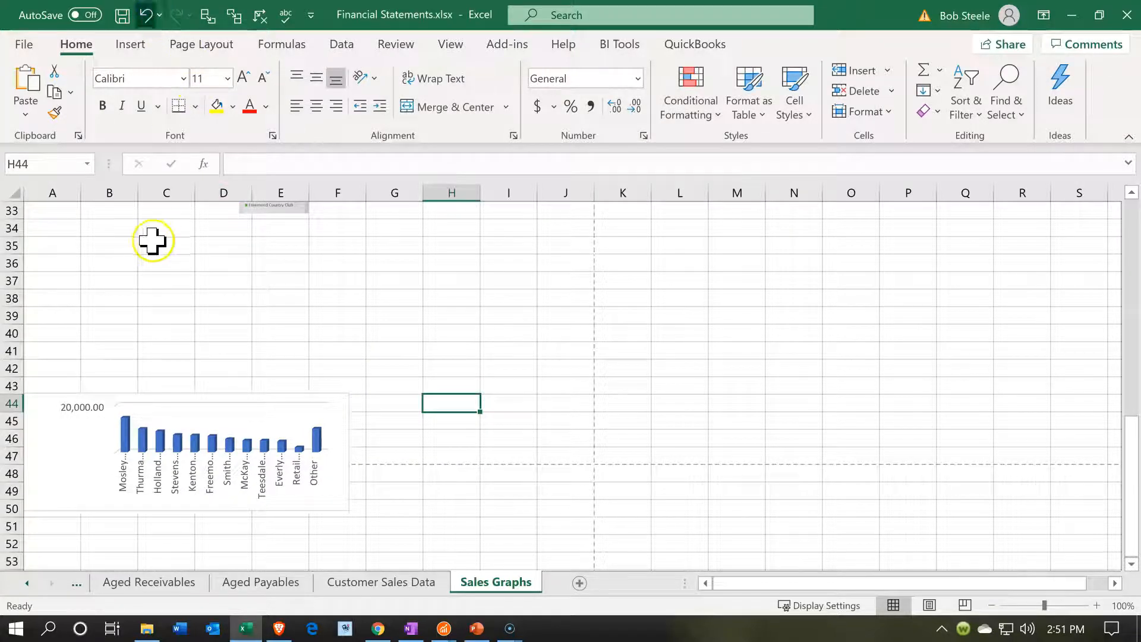
Move the whole column chart up so it sits just below the second pie chart, starting around row 35
{"action": "left_click", "coordinate": [164, 356]}
{"action": "left_click", "coordinate": [154, 394]}
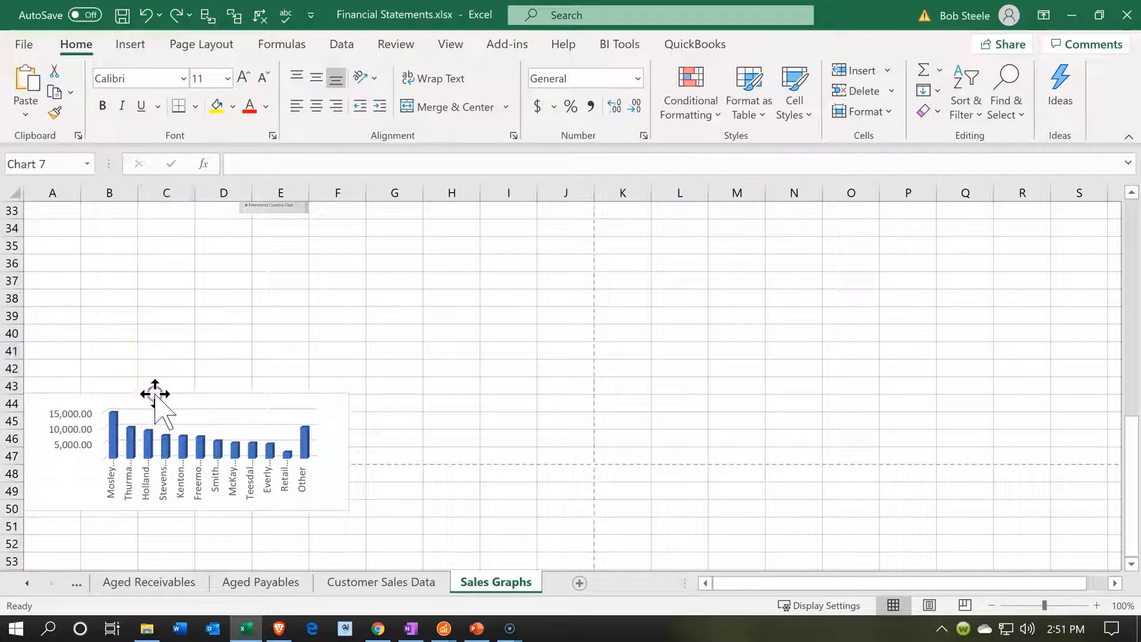
{"action": "left_click_drag", "start_coordinate": [158, 395], "coordinate": [165, 315]}
{"action": "left_click_drag", "start_coordinate": [170, 245], "coordinate": [168, 241]}
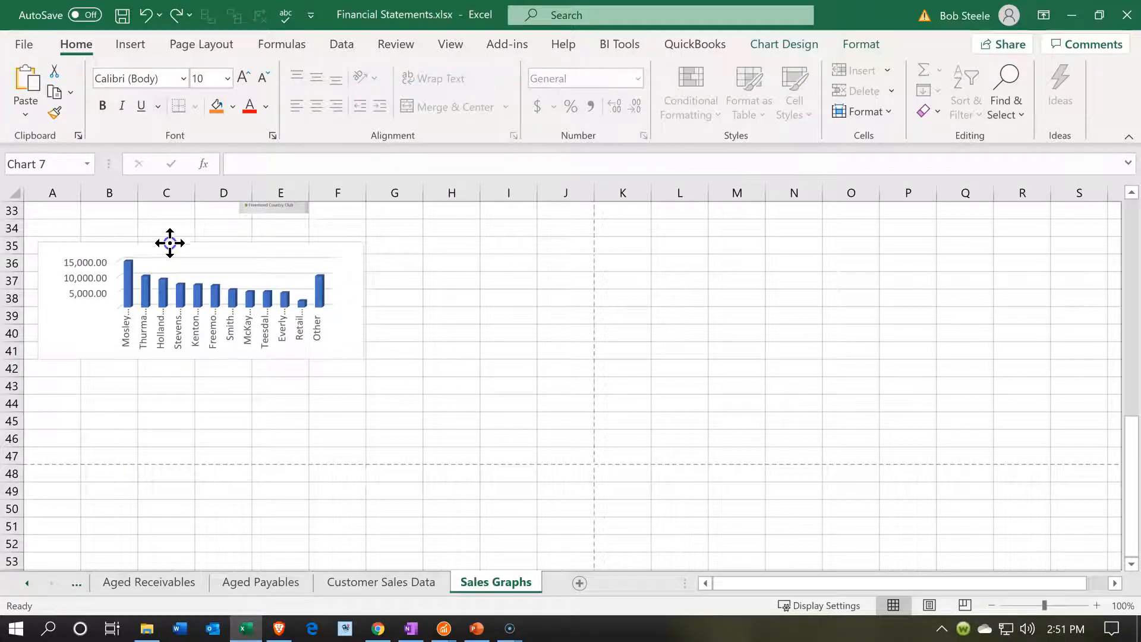
{"action": "scroll", "coordinate": [182, 458], "scroll_direction": "up", "scroll_amount": 4}
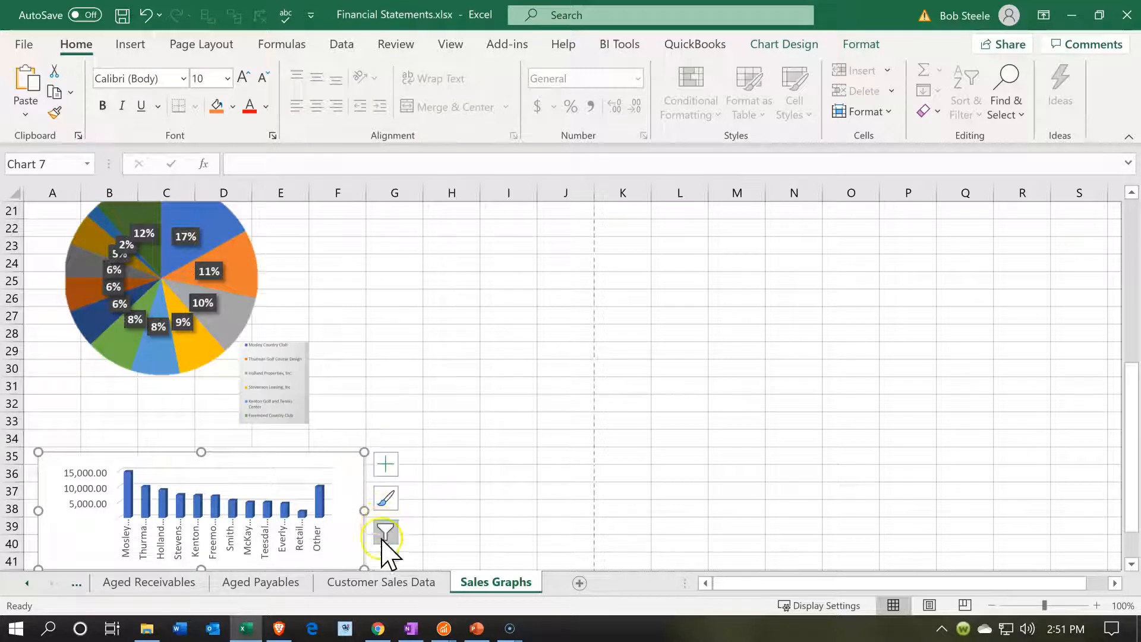
{"action": "scroll", "coordinate": [664, 380], "scroll_direction": "down", "scroll_amount": 1}
{"action": "scroll", "coordinate": [663, 381], "scroll_direction": "down", "scroll_amount": 1}
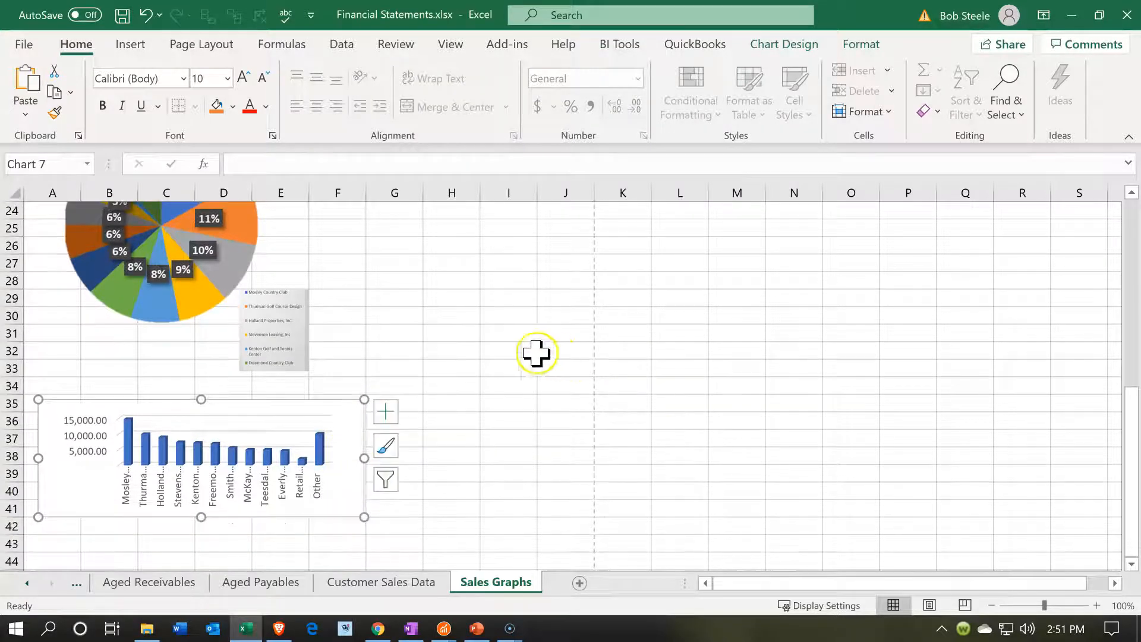
Save the workbook and hide the Customer Sales Data sheet
{"action": "left_click", "coordinate": [400, 585]}
{"action": "scroll", "coordinate": [330, 389], "scroll_direction": "up", "scroll_amount": 3}
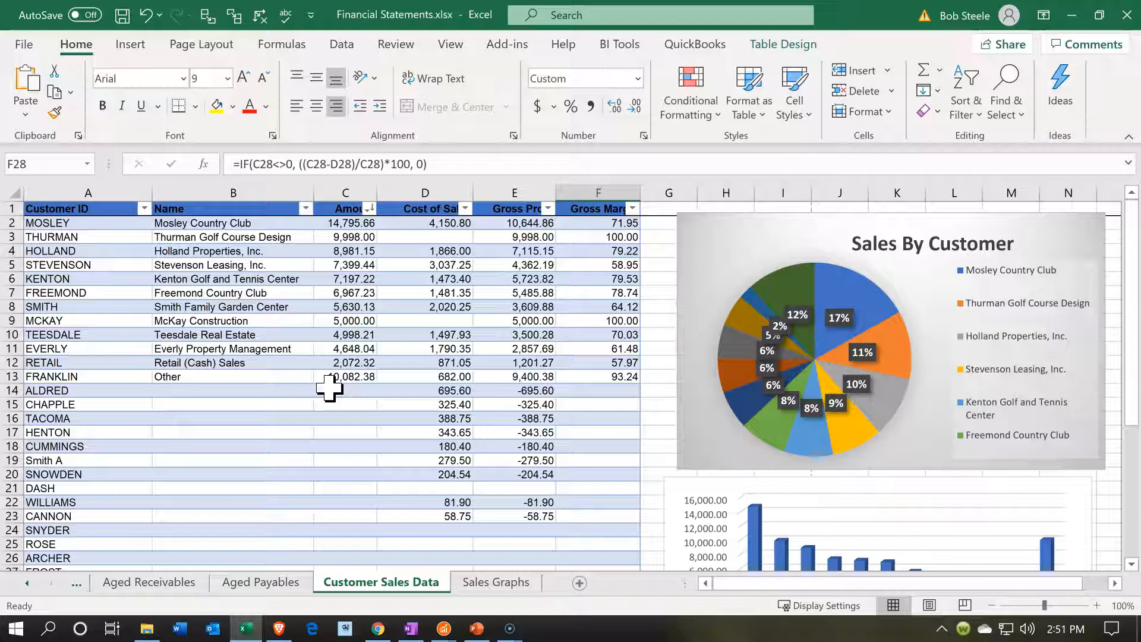
{"action": "left_click", "coordinate": [338, 473]}
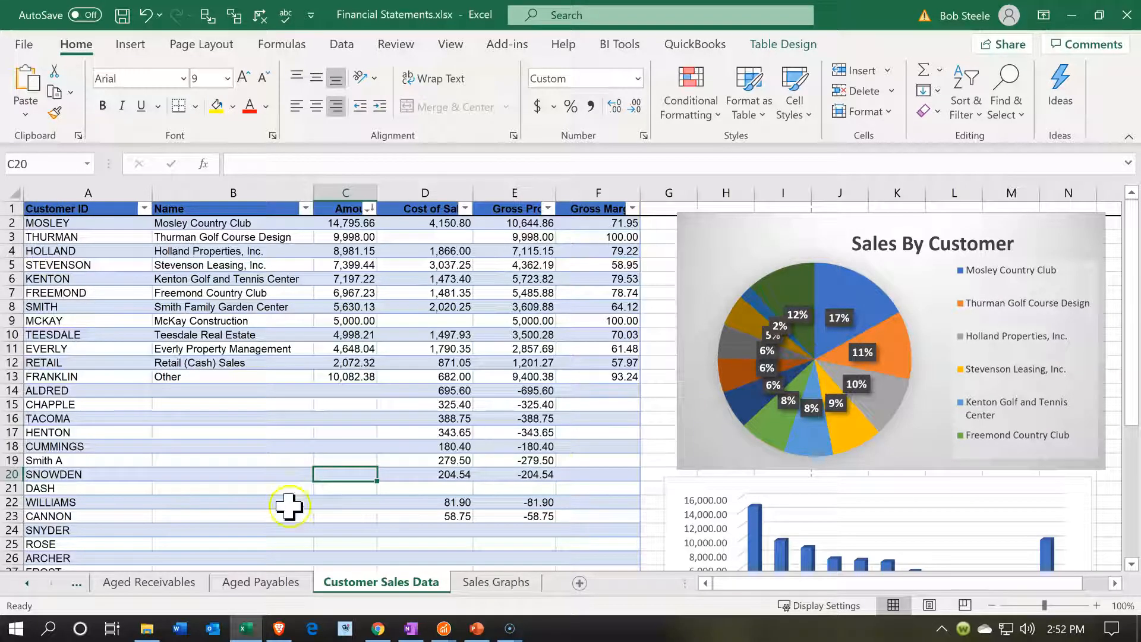
{"action": "left_click", "coordinate": [122, 15]}
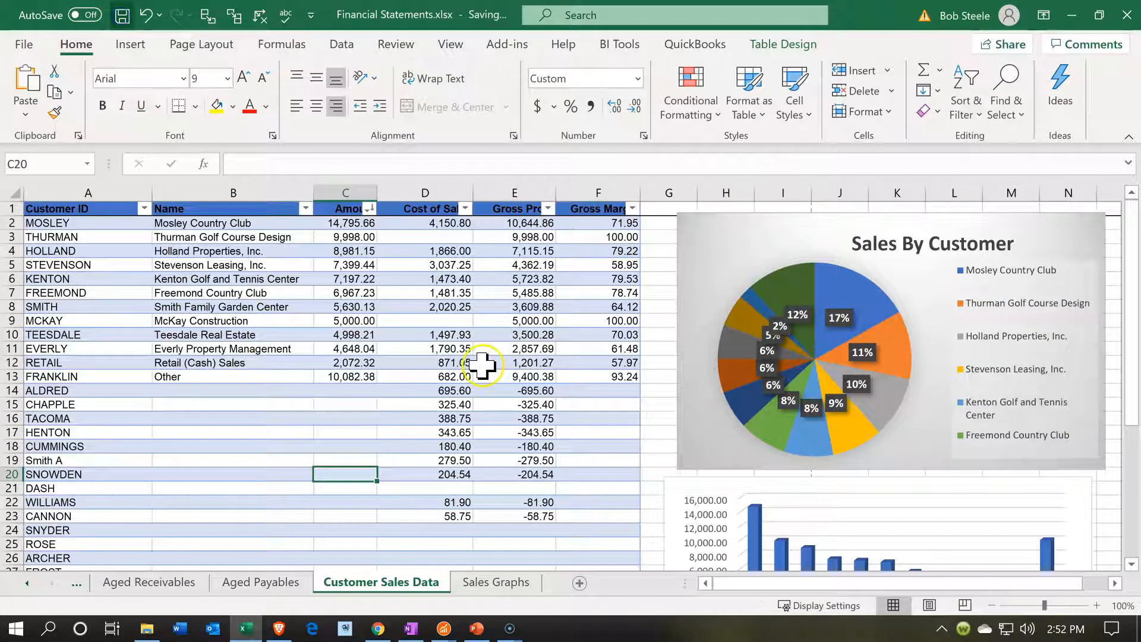
{"action": "right_click", "coordinate": [397, 588]}
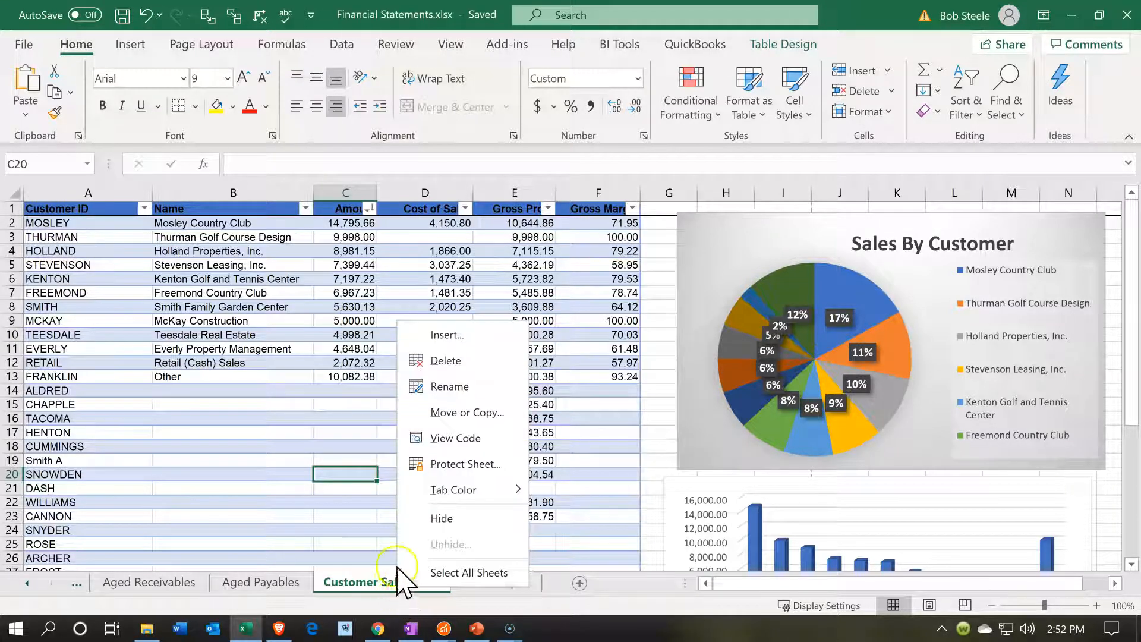
{"action": "left_click", "coordinate": [437, 518]}
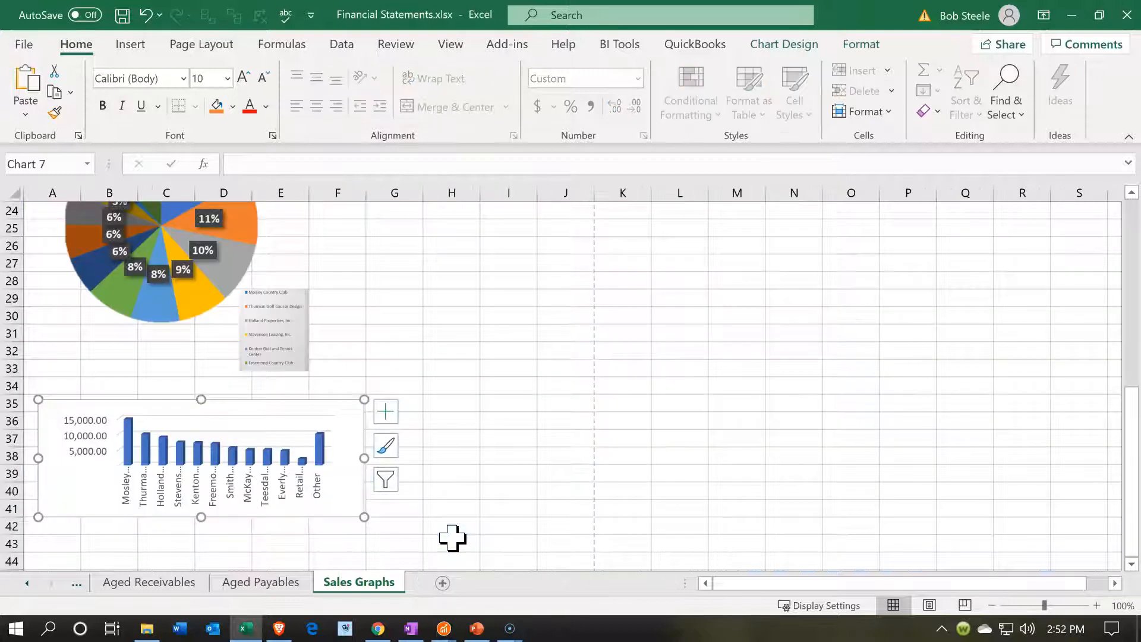
Open the print settings and set them to print the entire workbook
{"action": "left_click", "coordinate": [23, 44]}
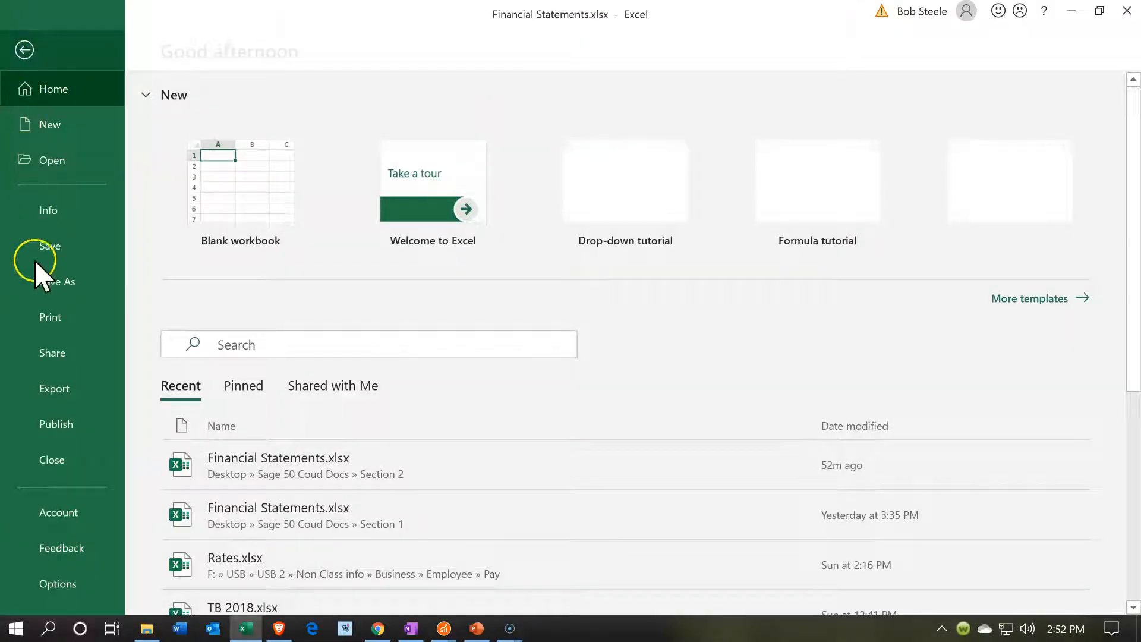
{"action": "left_click", "coordinate": [51, 320]}
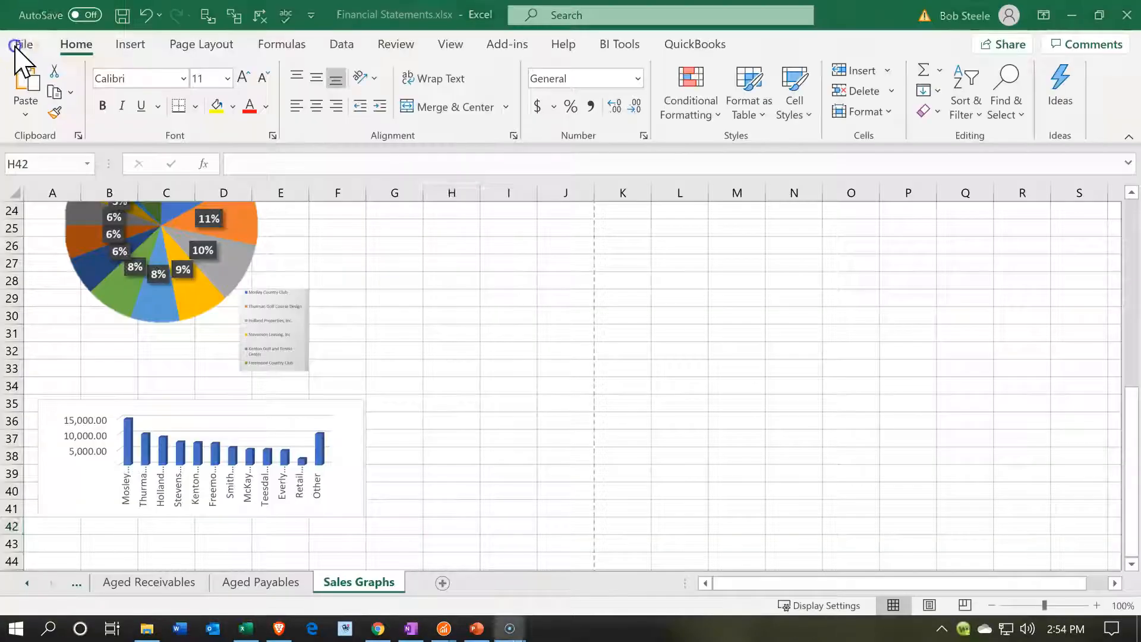
{"action": "left_click", "coordinate": [18, 48]}
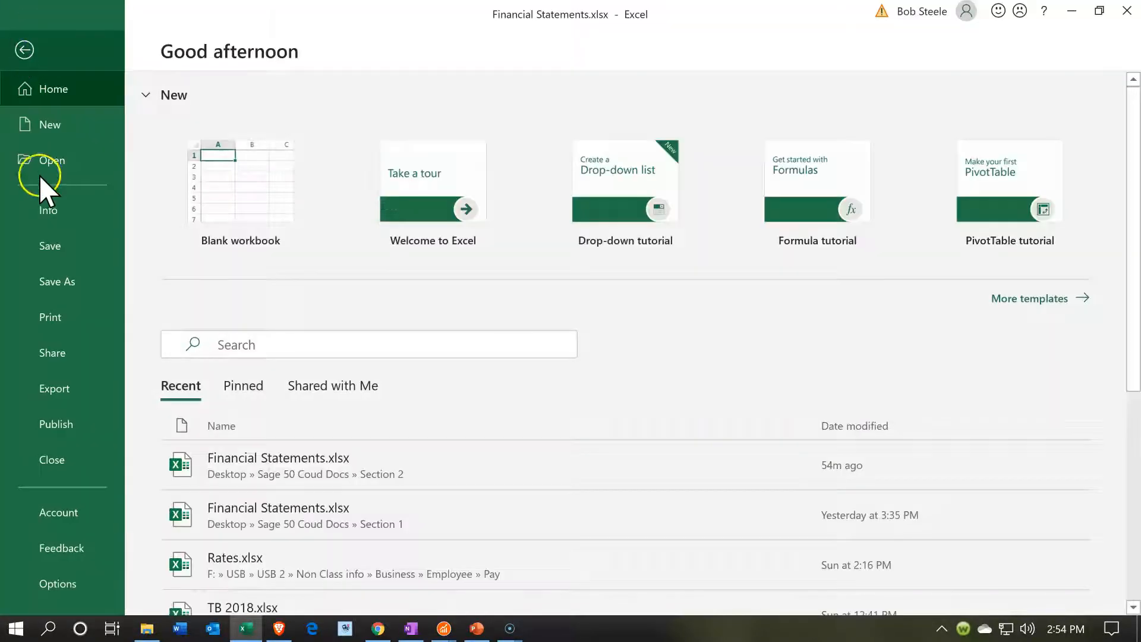
{"action": "left_click", "coordinate": [34, 319]}
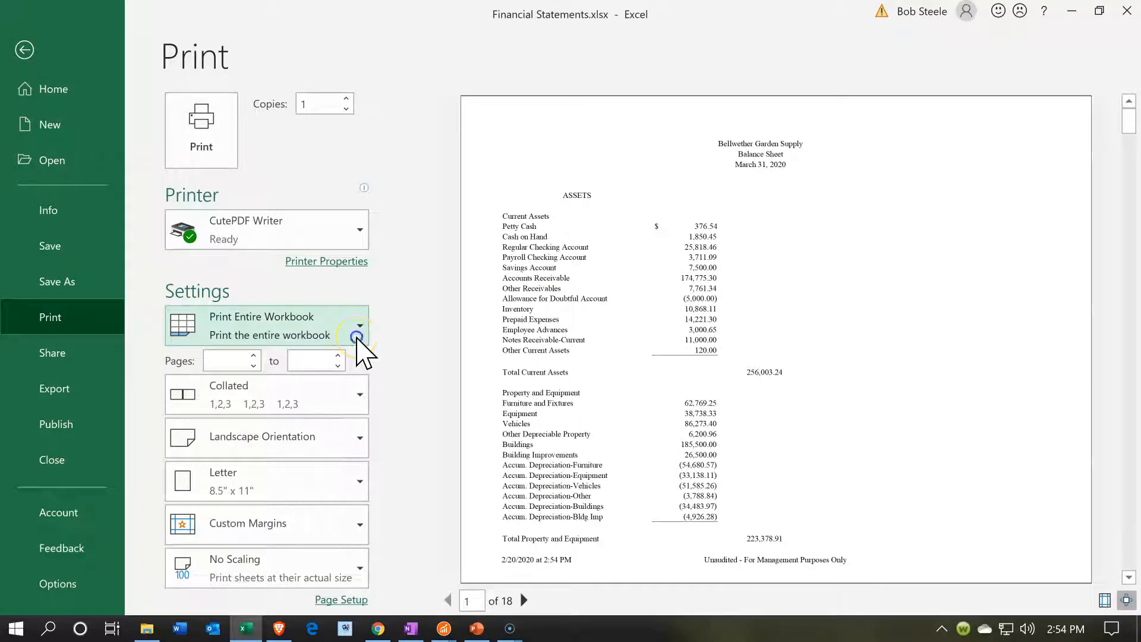
{"action": "left_click", "coordinate": [358, 337]}
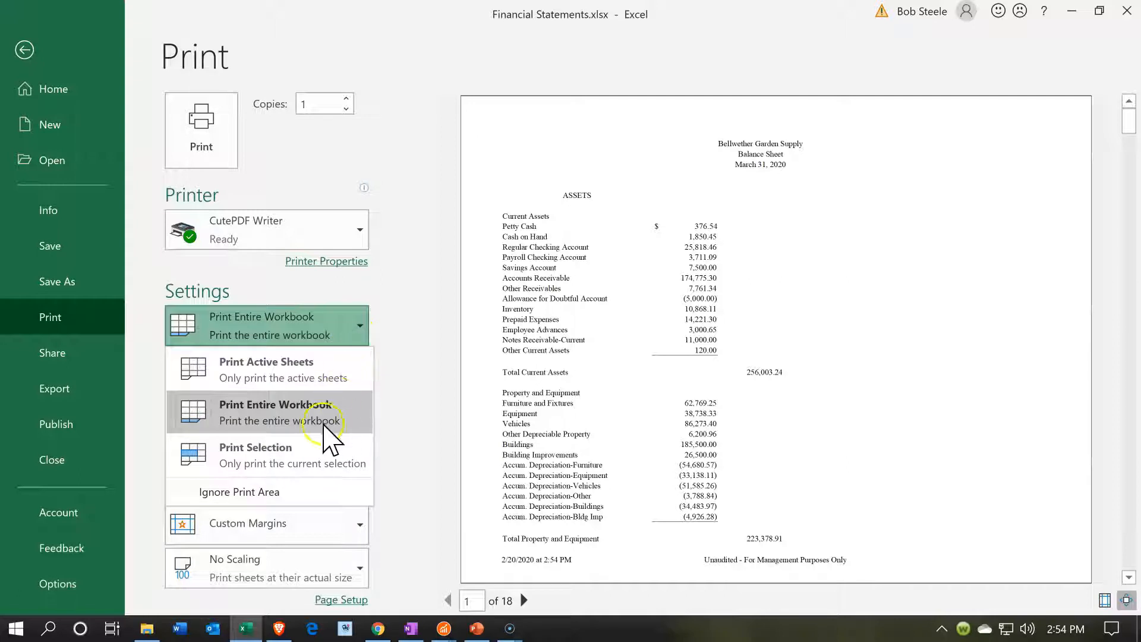
{"action": "left_click", "coordinate": [324, 426]}
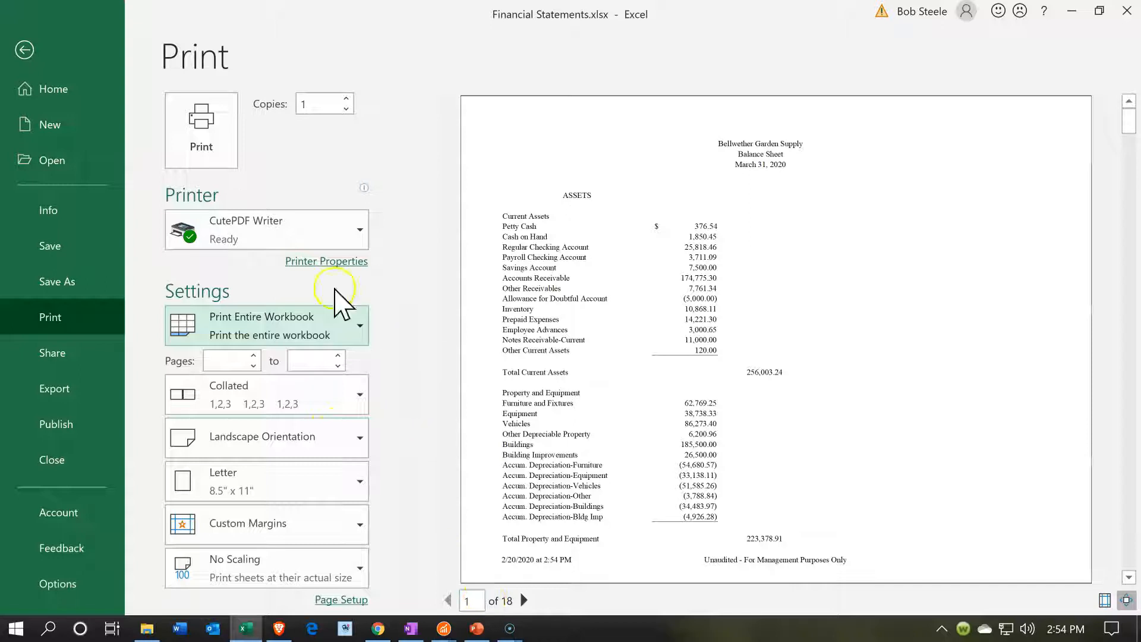
Preview the workbook through its last page and print it to PDF, replacing Financial Statements.pdf in the Section 2 folder
{"action": "scroll", "coordinate": [749, 280], "scroll_direction": "down", "scroll_amount": 1}
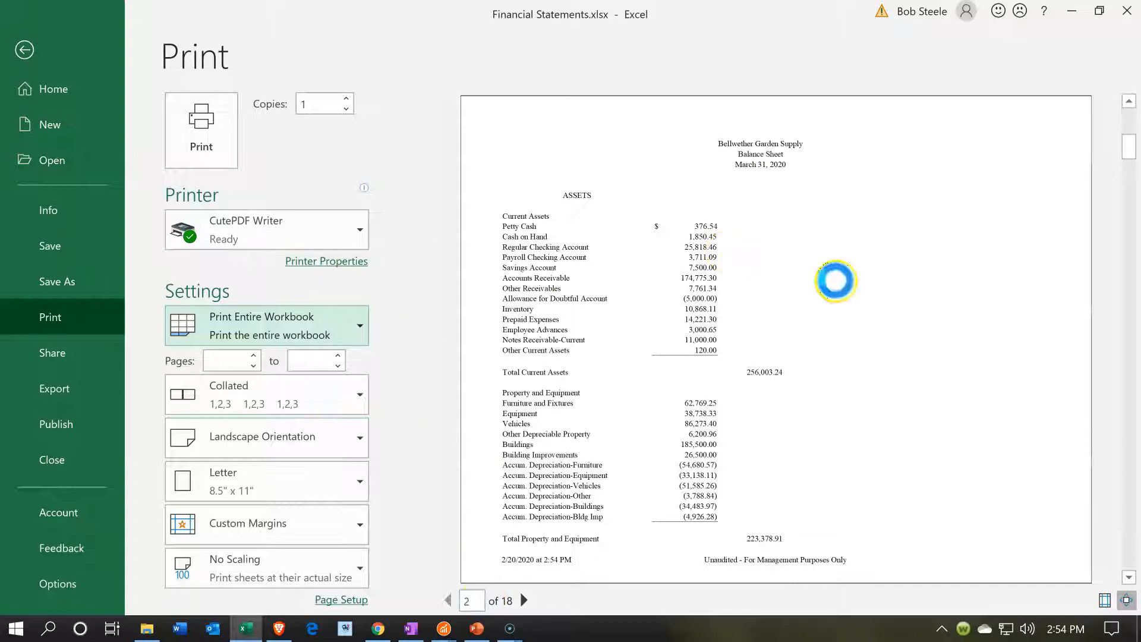
{"action": "scroll", "coordinate": [1088, 217], "scroll_direction": "down", "scroll_amount": 2}
{"action": "left_click_drag", "start_coordinate": [1125, 372], "coordinate": [1128, 571]}
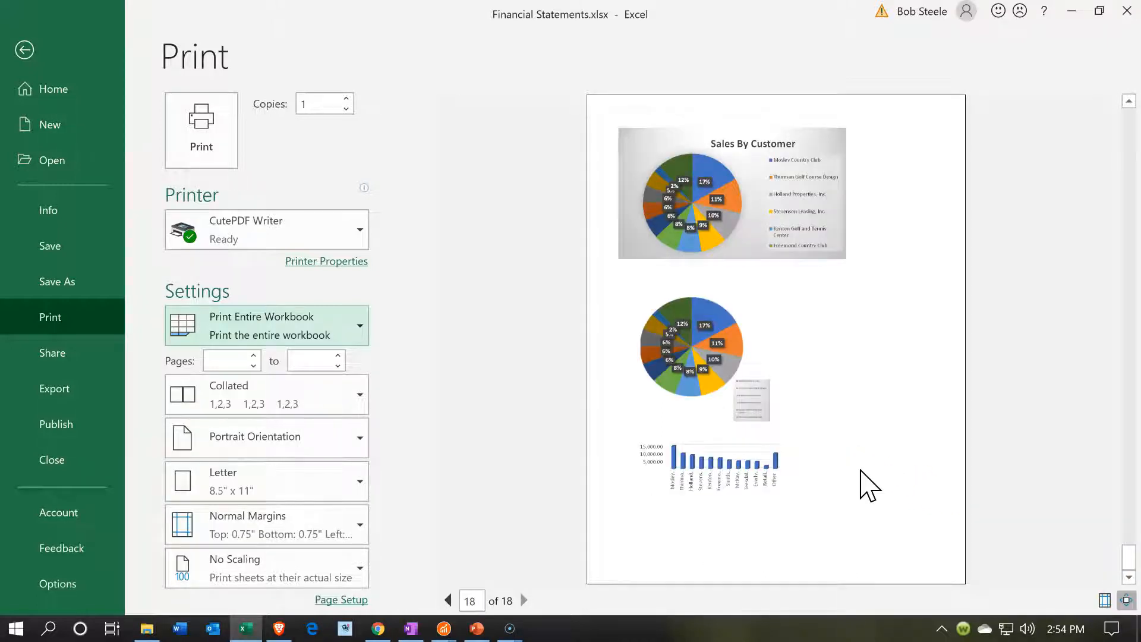
{"action": "scroll", "coordinate": [868, 484], "scroll_direction": "up", "scroll_amount": 1}
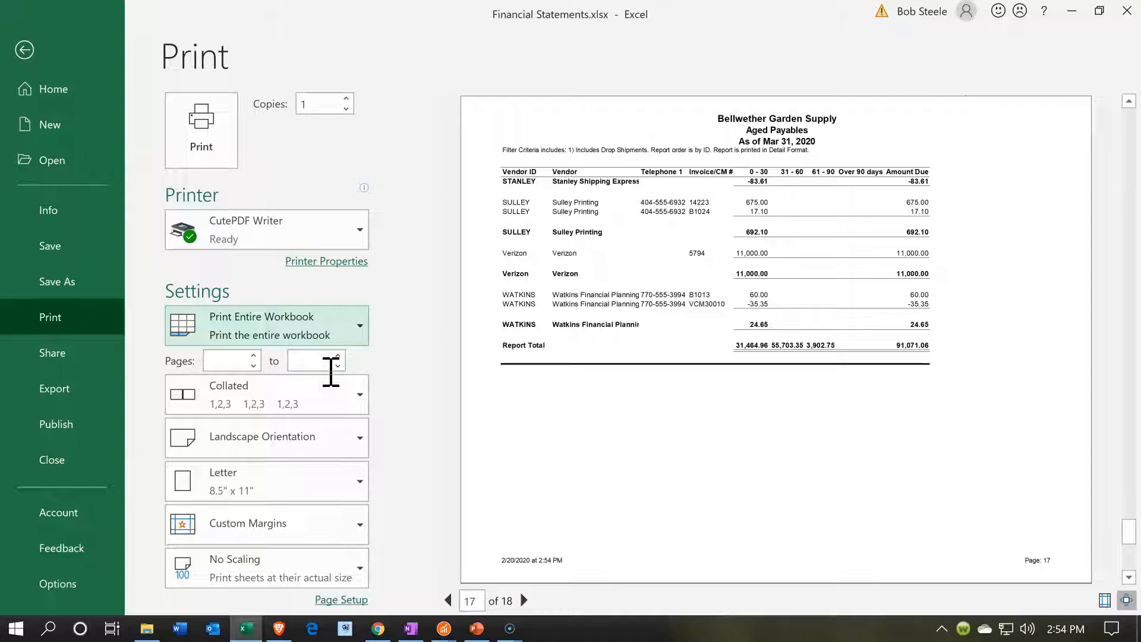
{"action": "left_click", "coordinate": [225, 148]}
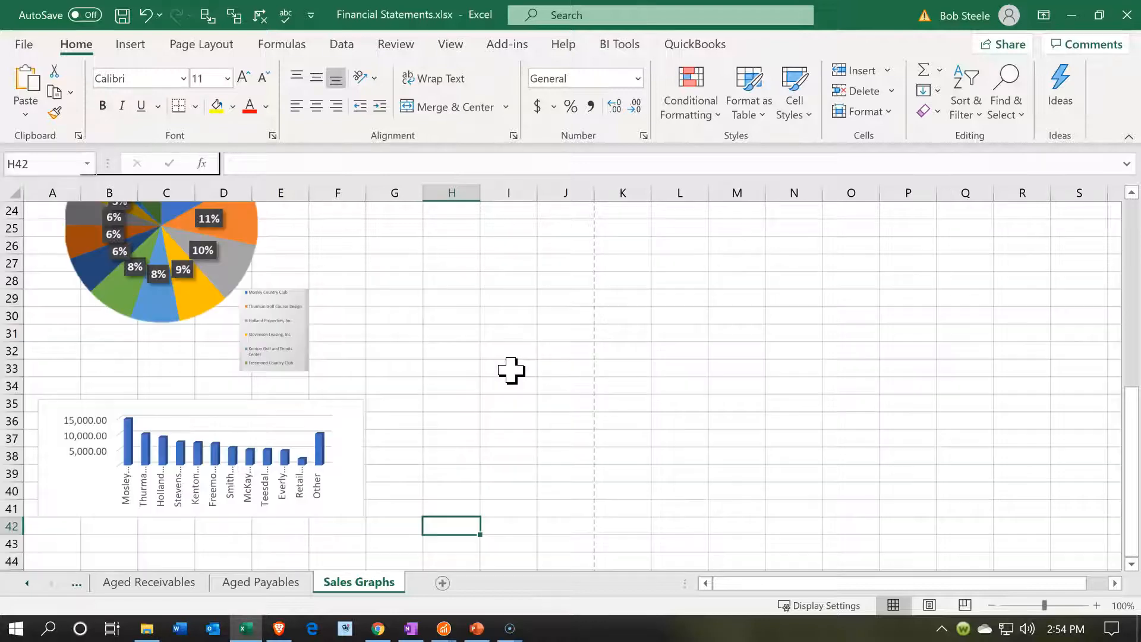
{"action": "left_click", "coordinate": [886, 368]}
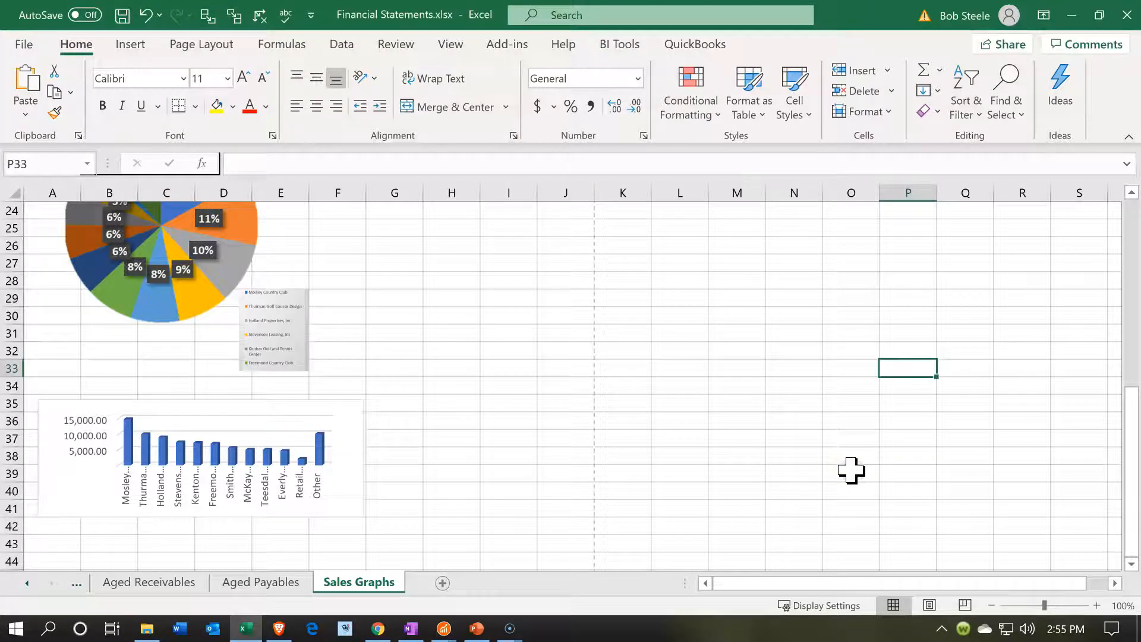
{"action": "left_click", "coordinate": [459, 255]}
{"action": "double_click", "coordinate": [458, 256]}
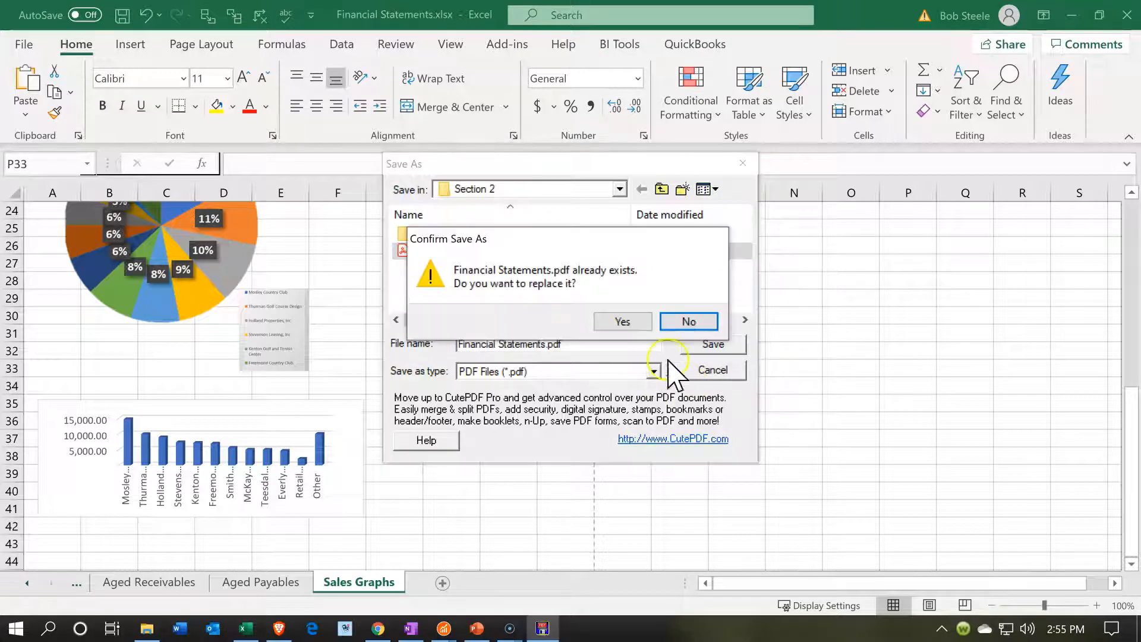
{"action": "left_click", "coordinate": [607, 321]}
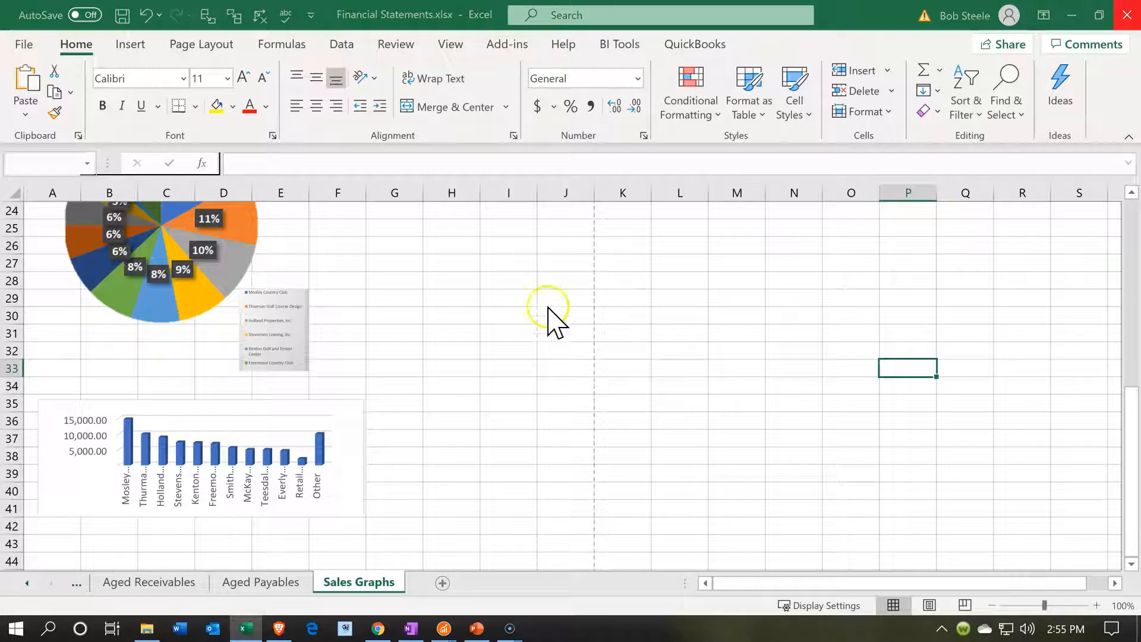
Close the workbook with its changes saved and minimize the Sage 50 windows to reach the desktop
{"action": "key", "text": "alt+F4"}
{"action": "left_click", "coordinate": [518, 353]}
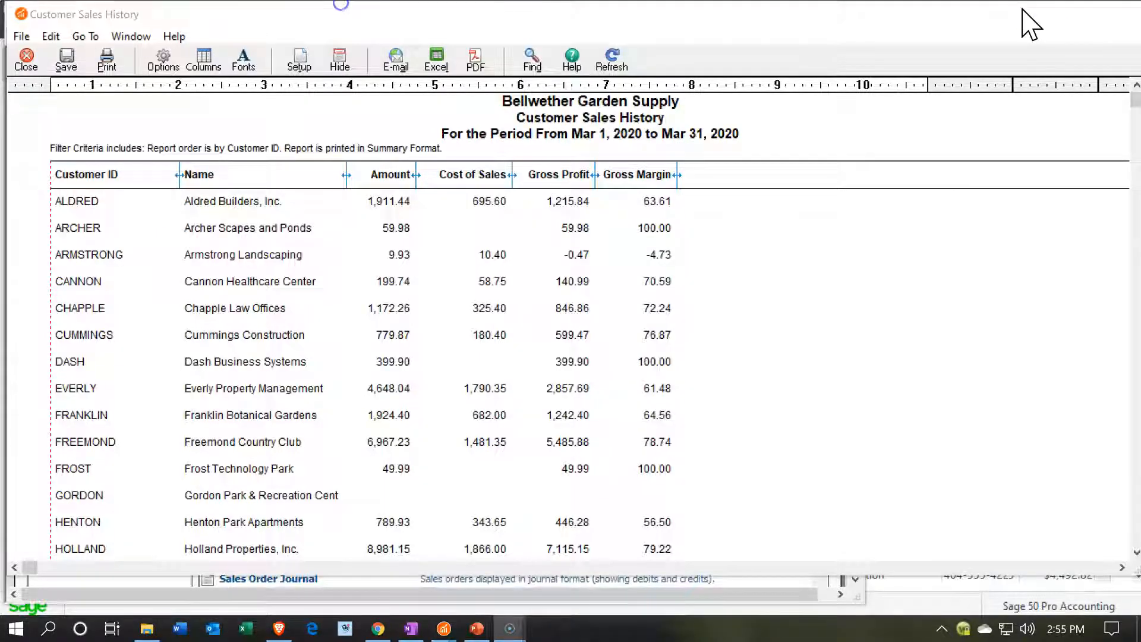
{"action": "left_click", "coordinate": [1026, 11]}
{"action": "left_click", "coordinate": [1034, 6]}
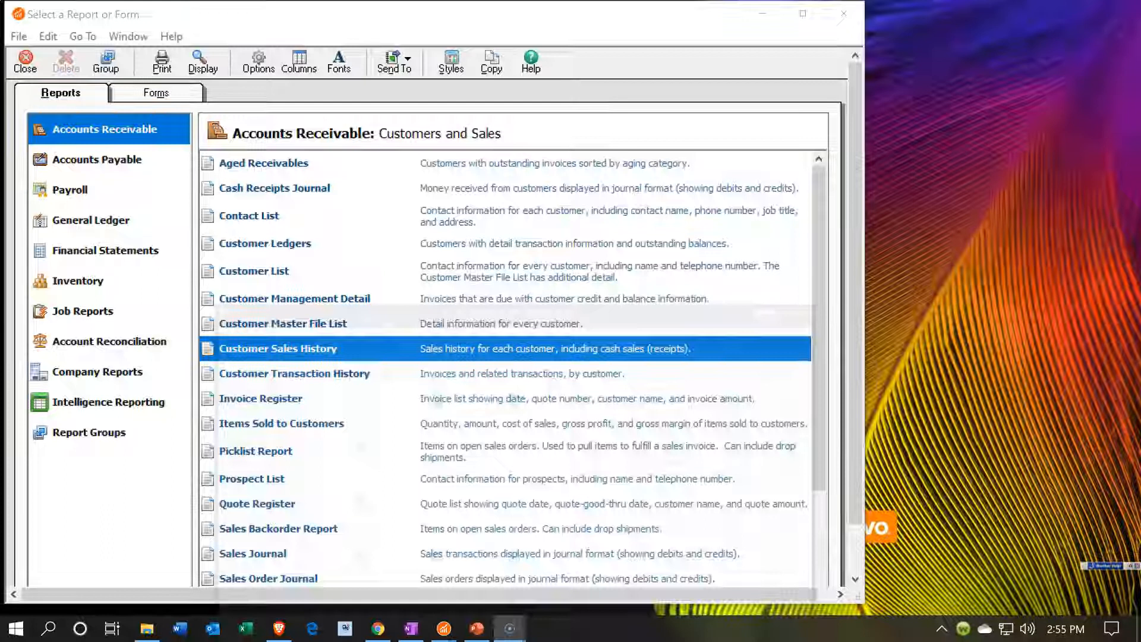
{"action": "left_click", "coordinate": [761, 13]}
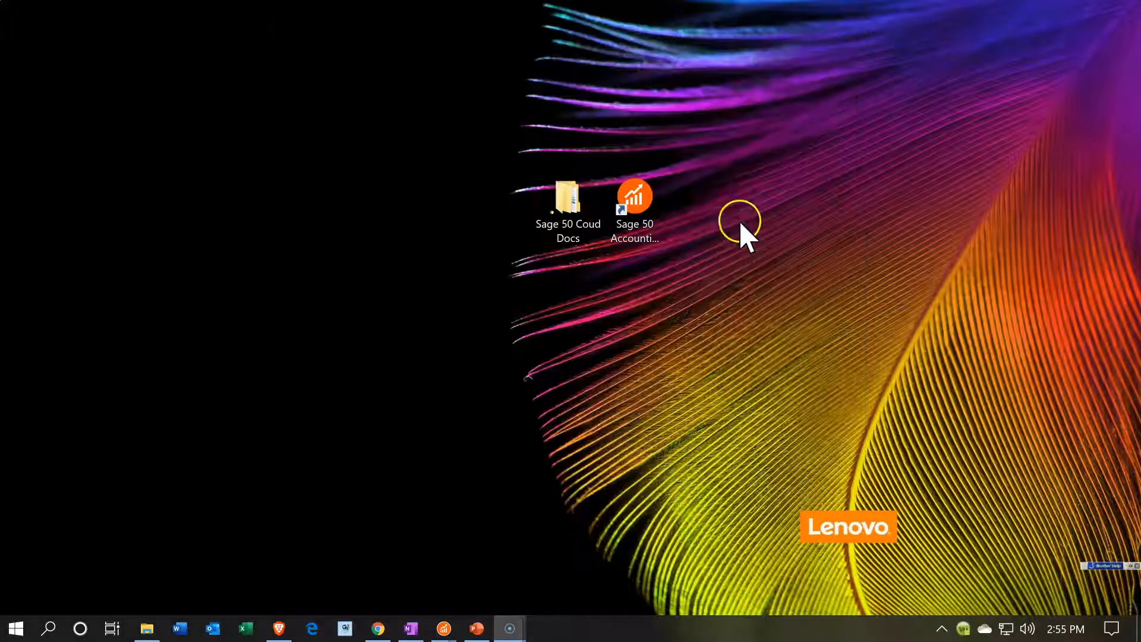
Open the Financial Statements workbook from the Section 2 folder inside the Sage 50 Coud Docs desktop folder
{"action": "double_click", "coordinate": [561, 218]}
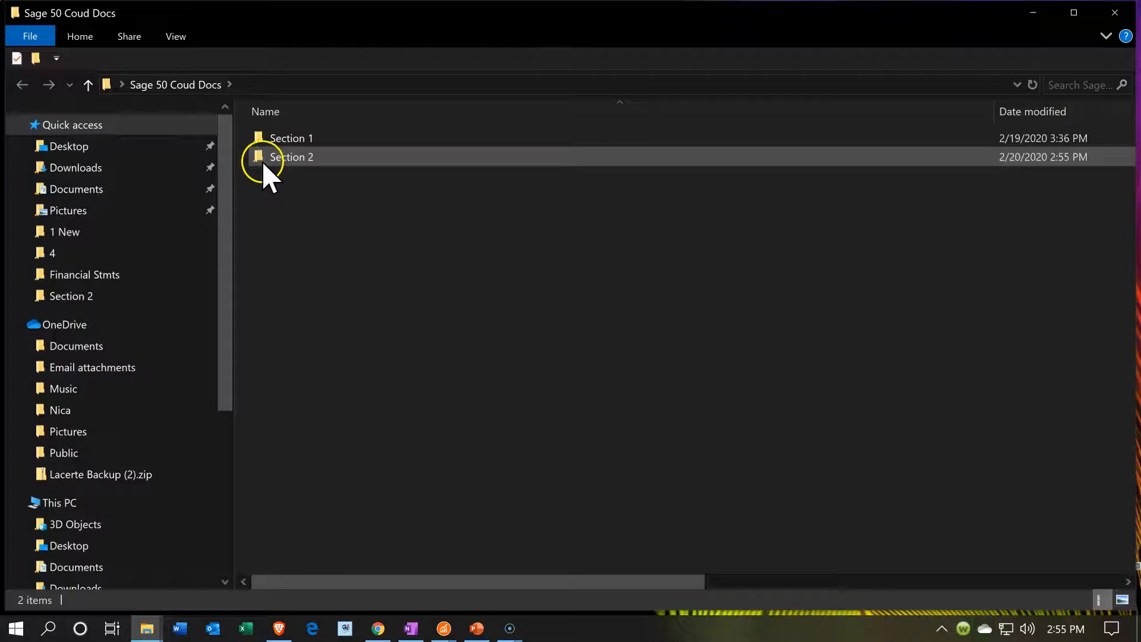
{"action": "double_click", "coordinate": [262, 161]}
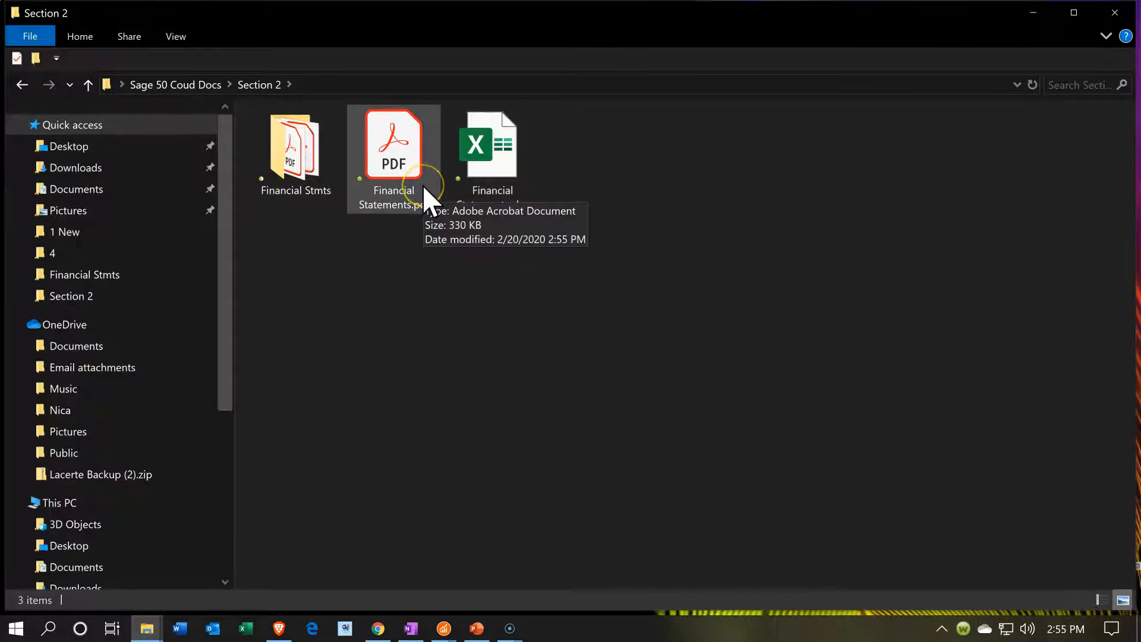
{"action": "double_click", "coordinate": [475, 171]}
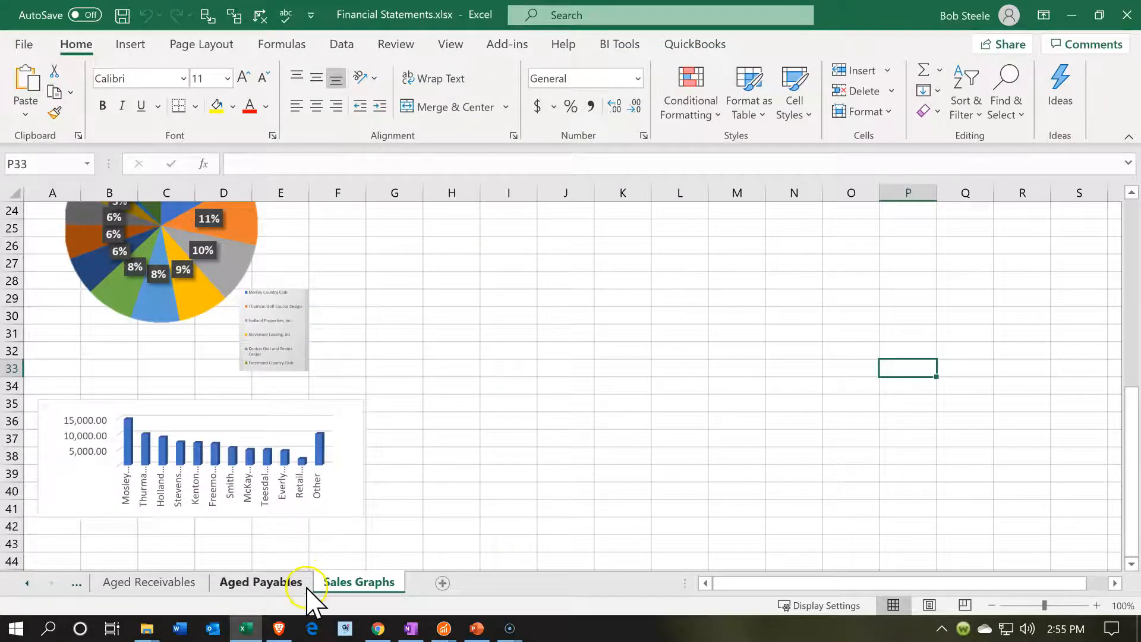
Unhide the Customer Sales Data sheet and select cell D24 on it
{"action": "right_click", "coordinate": [354, 580]}
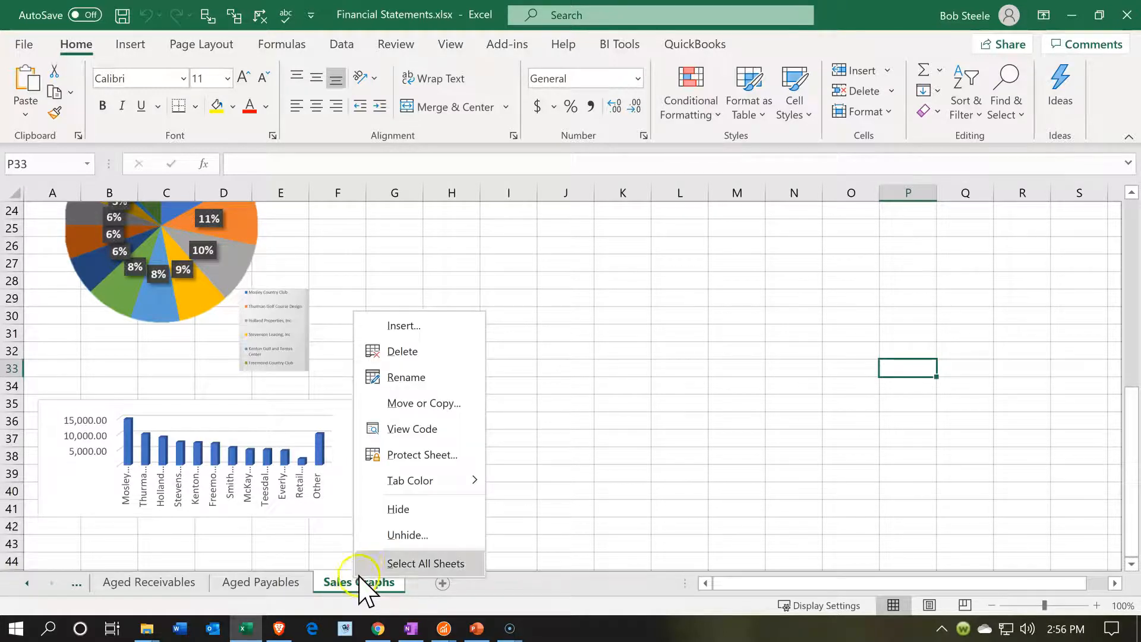
{"action": "left_click", "coordinate": [378, 535]}
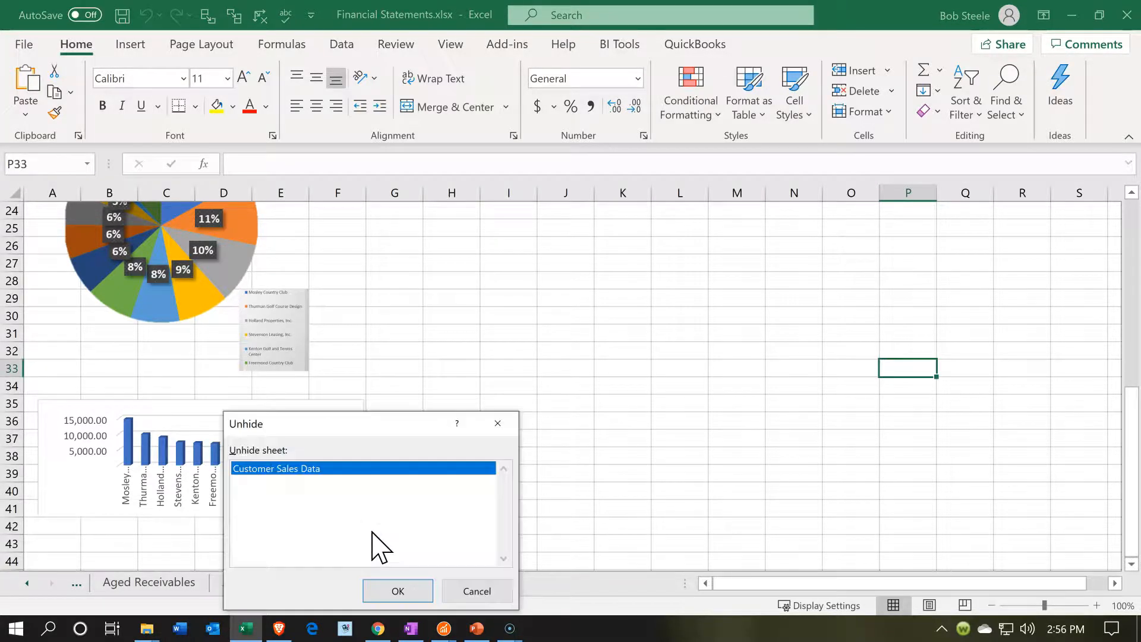
{"action": "left_click", "coordinate": [393, 590]}
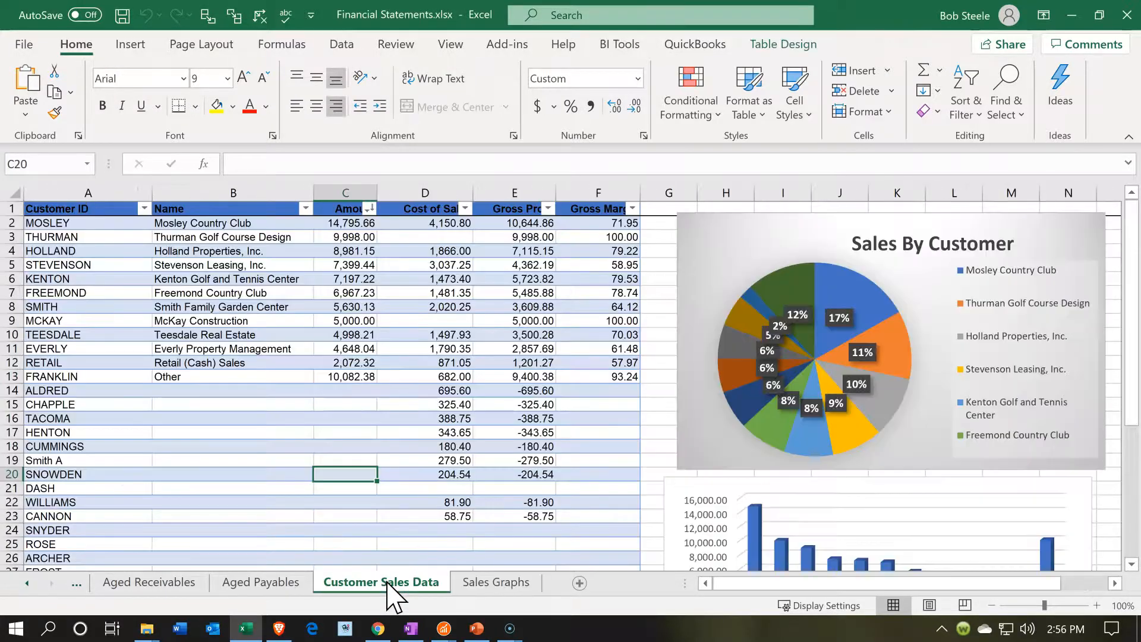
{"action": "left_click", "coordinate": [400, 530]}
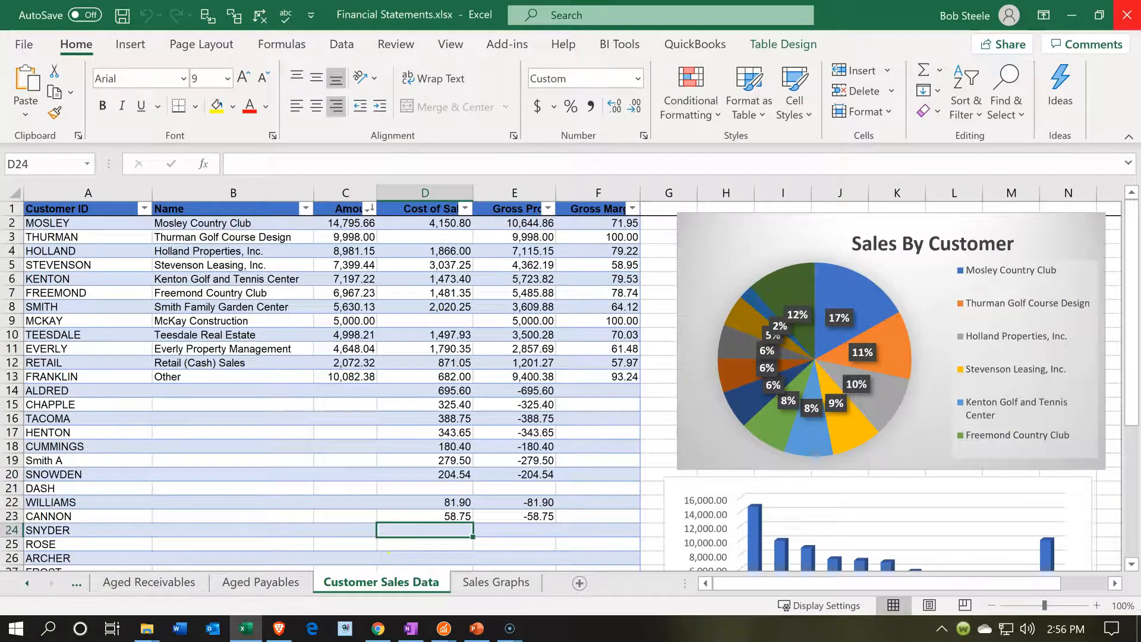